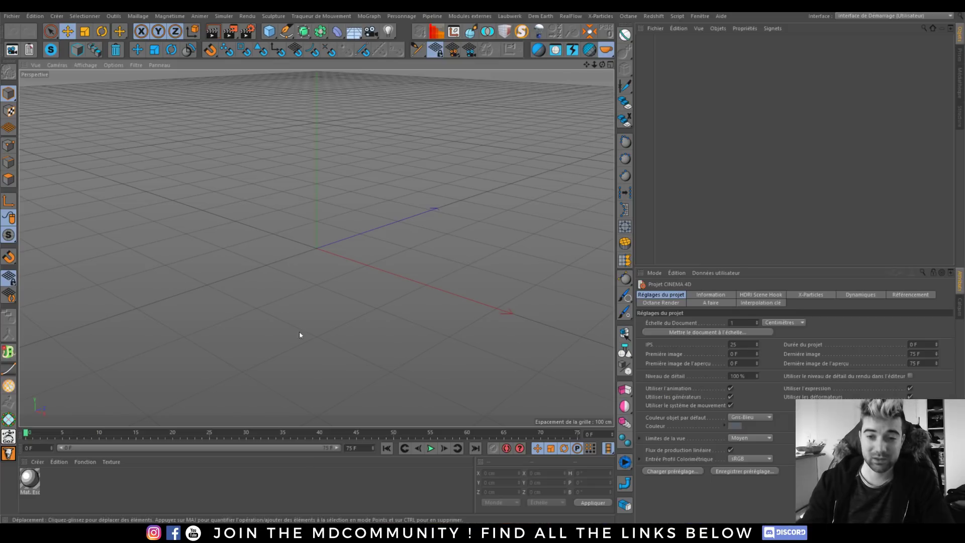
Step: In General Preferences, set Langue to English (us), accept the restart notice and close the window
left_click(34, 15)
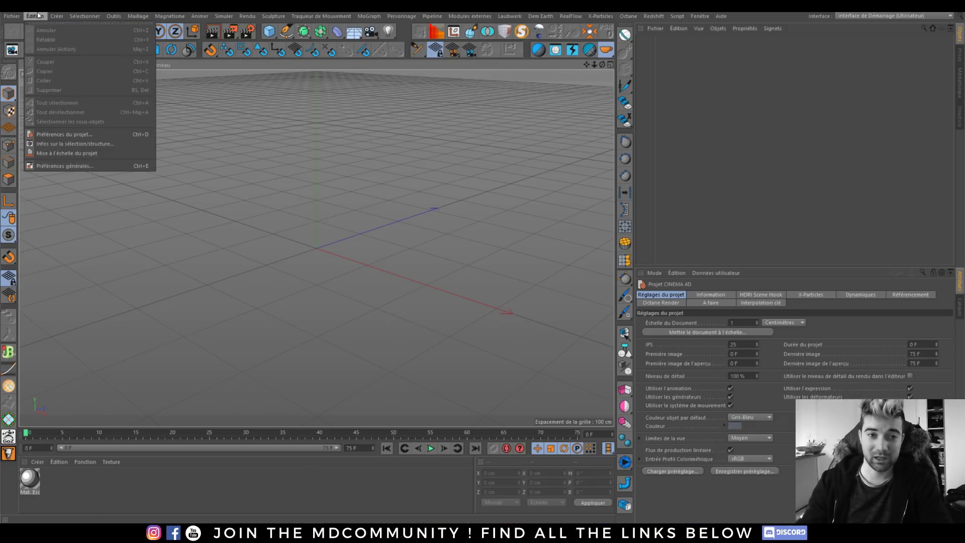
left_click(83, 165)
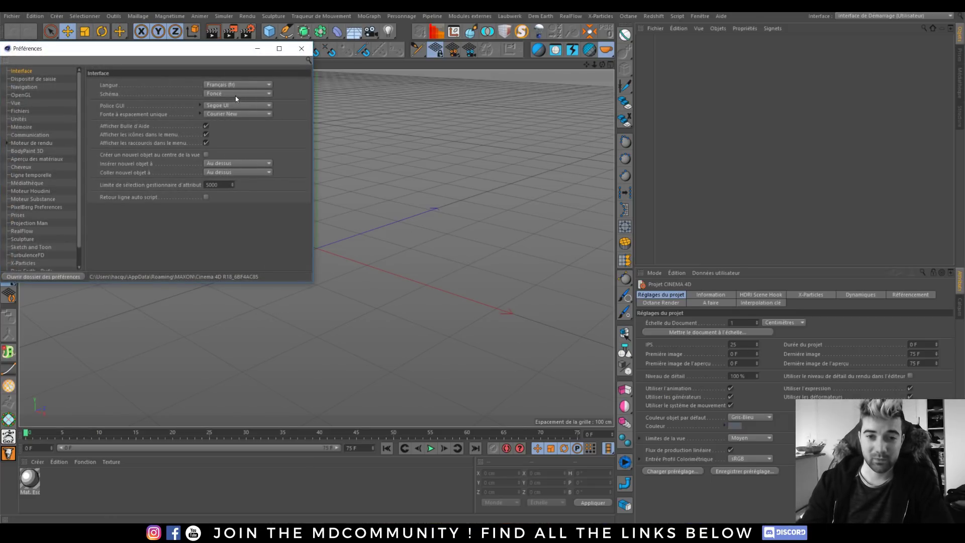
left_click(235, 85)
left_click(232, 98)
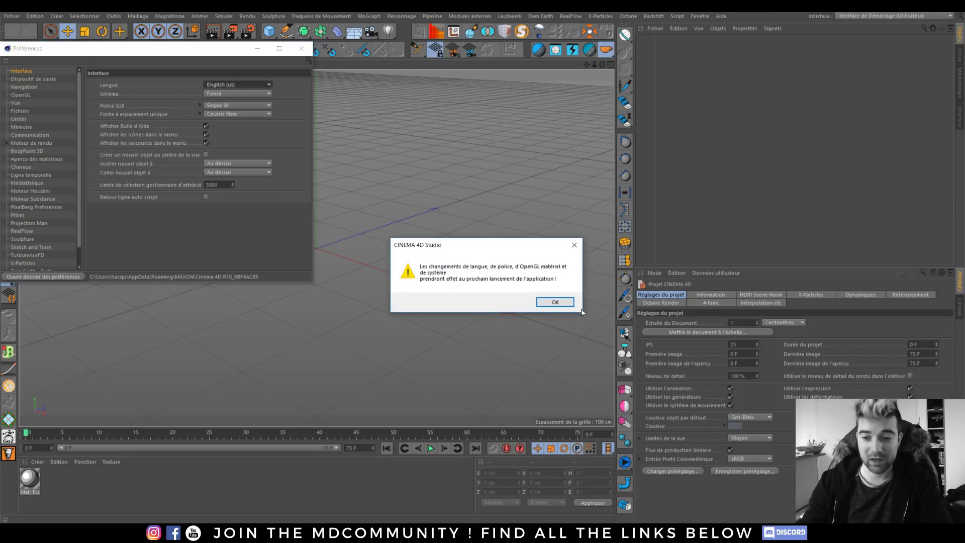
left_click(553, 302)
left_click(302, 49)
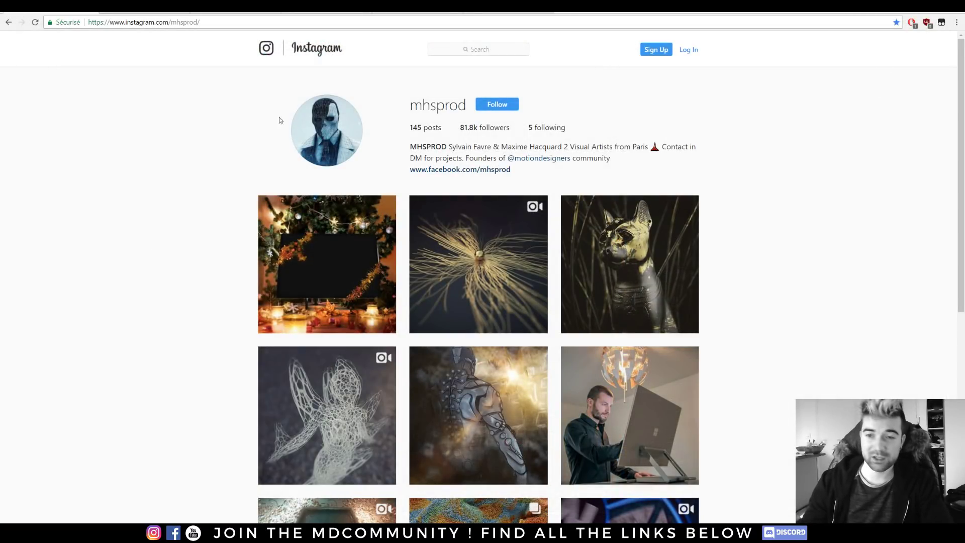
Step: Go back to the motiondesigners Instagram profile, then scroll the Motion Designers Community YouTube channel's videos
scroll(147, 182, "down", 4)
scroll(151, 172, "up", 4)
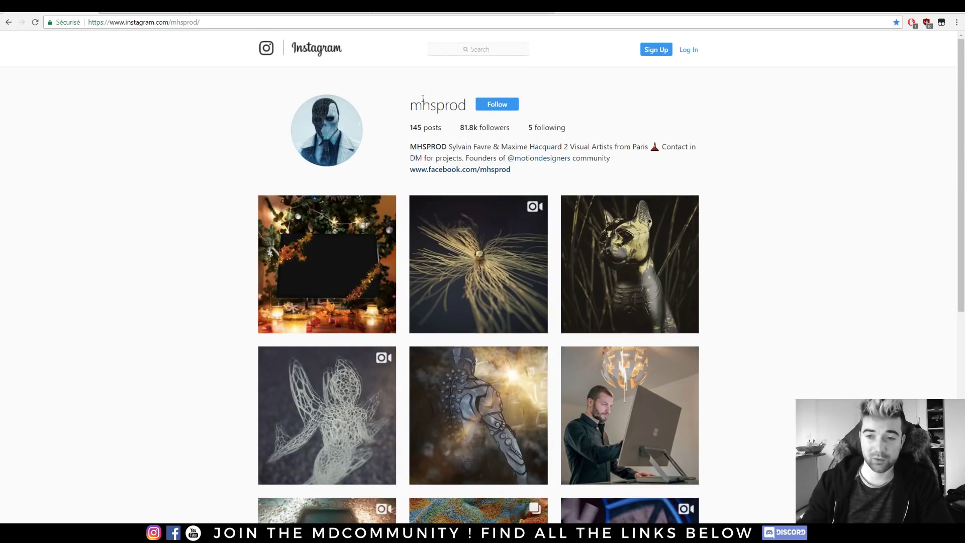
key("alt+Left")
left_click_drag(514, 105, 323, 118)
left_click(176, 121)
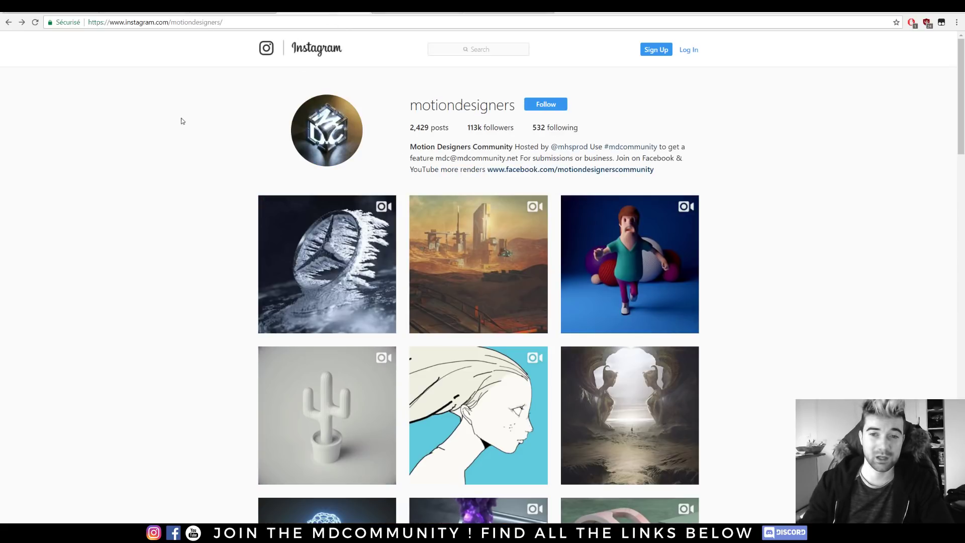
scroll(664, 260, "down", 2)
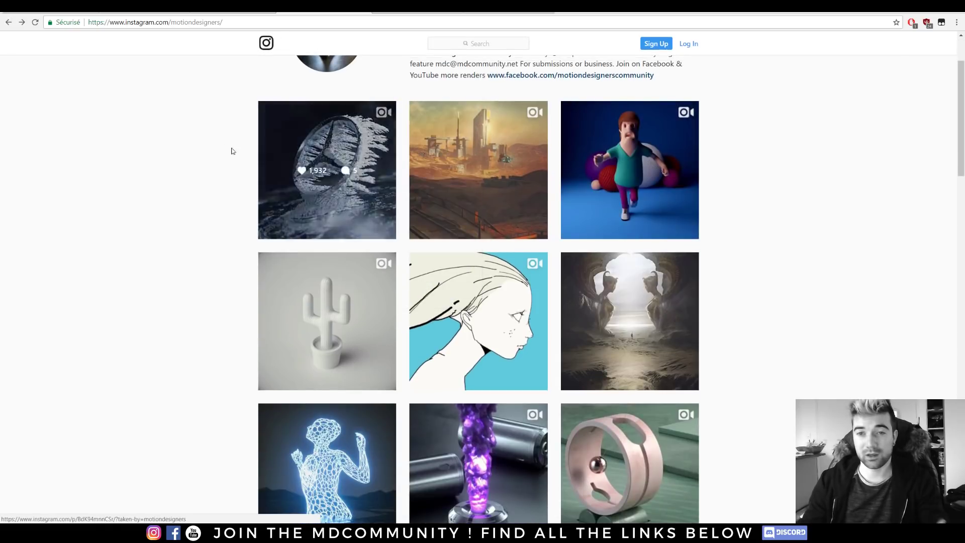
key("ctrl+Tab")
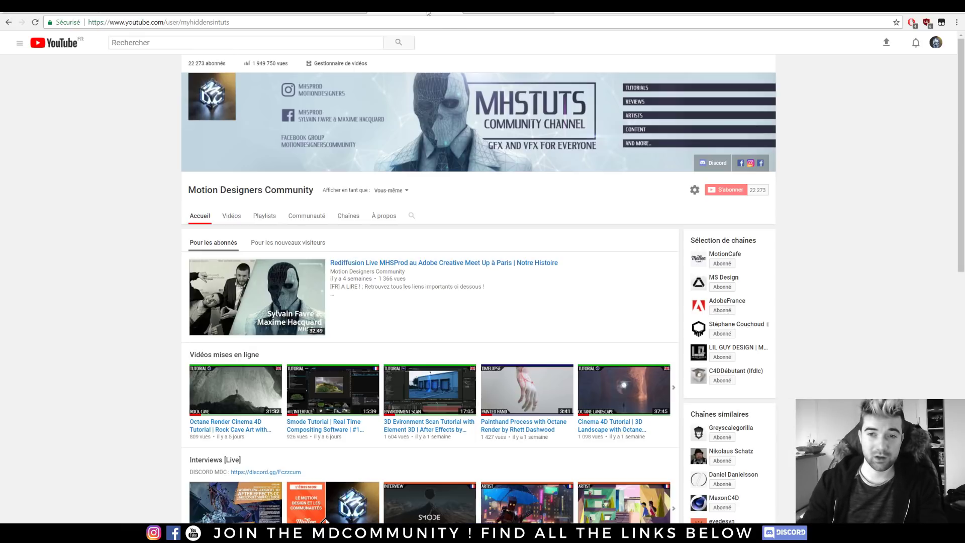
scroll(409, 210, "down", 4)
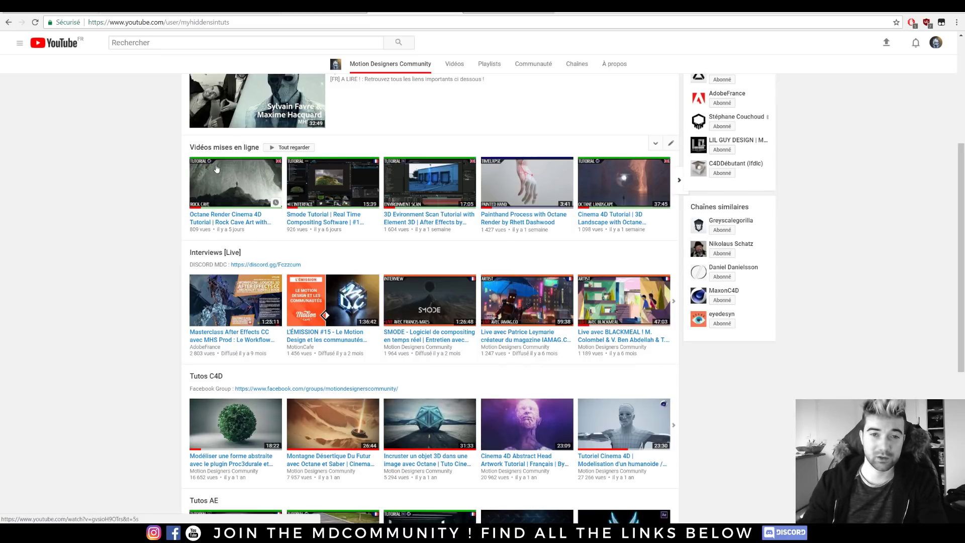
Step: Go to the Facebook group page and scroll through the Motion Designers Community video list
key("ctrl+Tab")
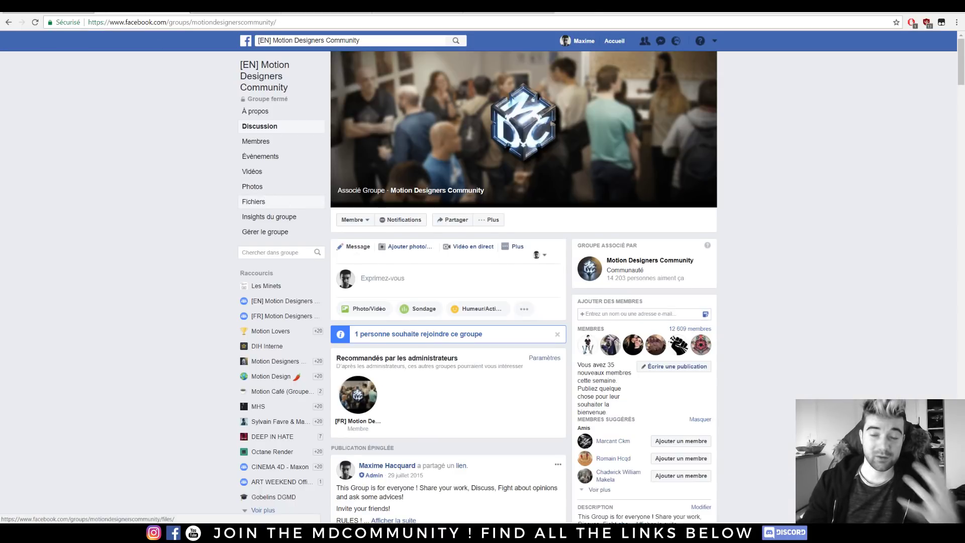
scroll(497, 230, "down", 10)
scroll(500, 216, "down", 8)
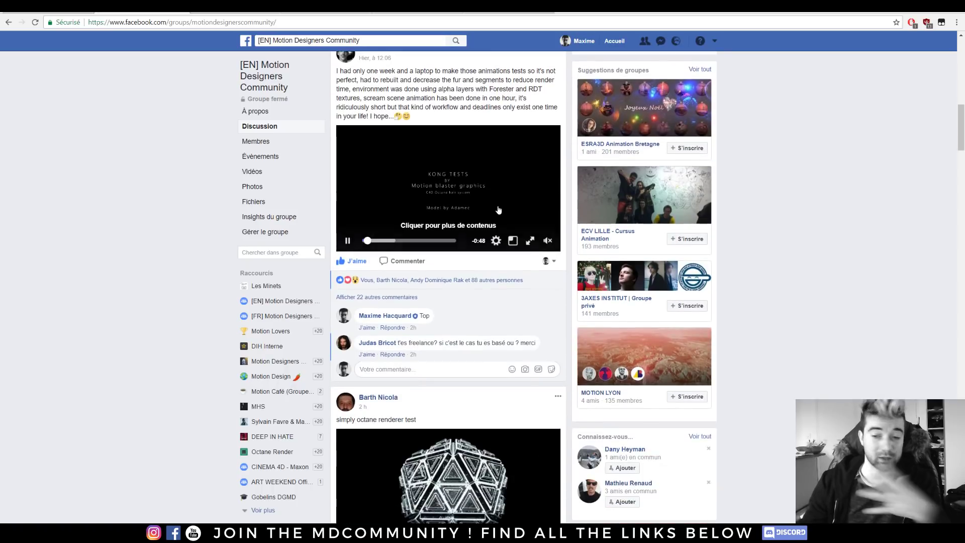
key("ctrl+Tab")
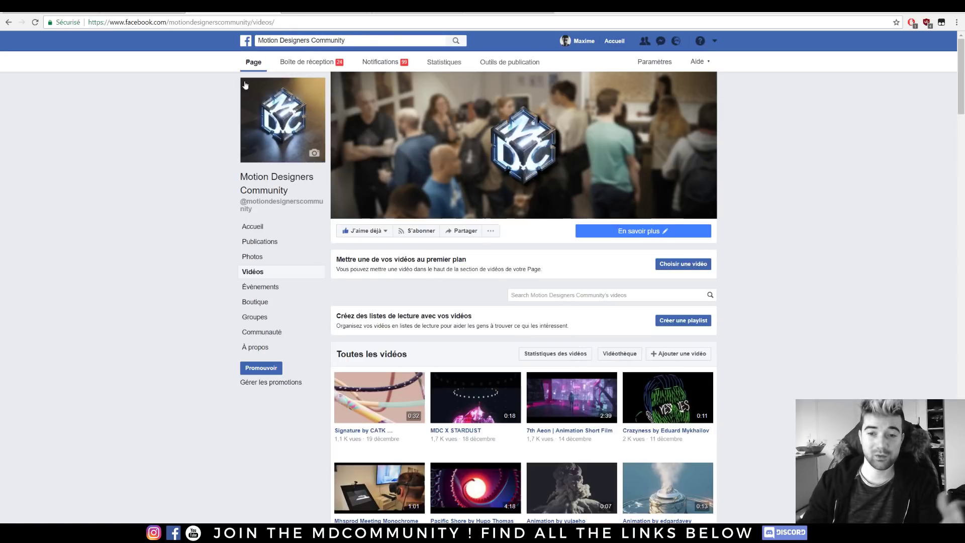
scroll(420, 282, "down", 10)
scroll(424, 291, "down", 8)
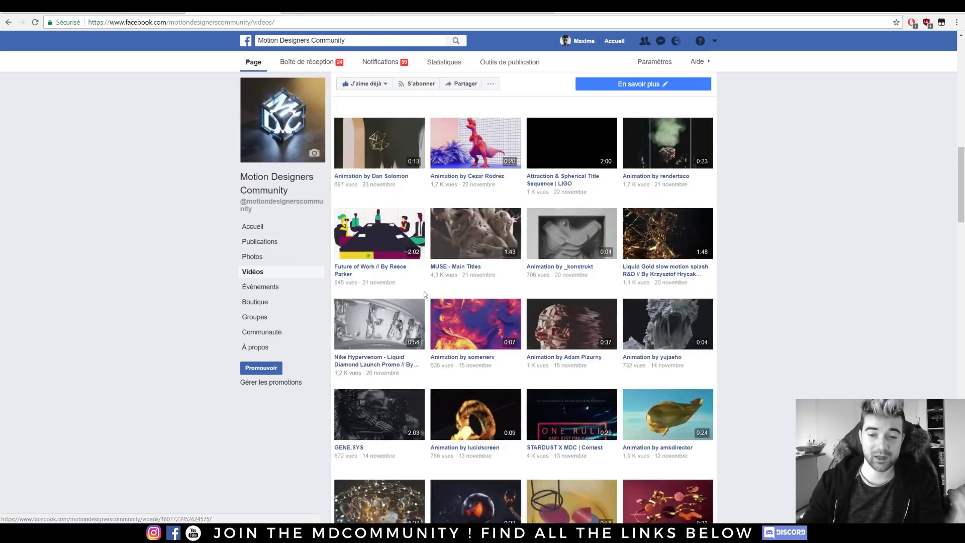
Step: Play the Meetup AfterMovie video muted and skip ahead to 0:31
left_click(387, 442)
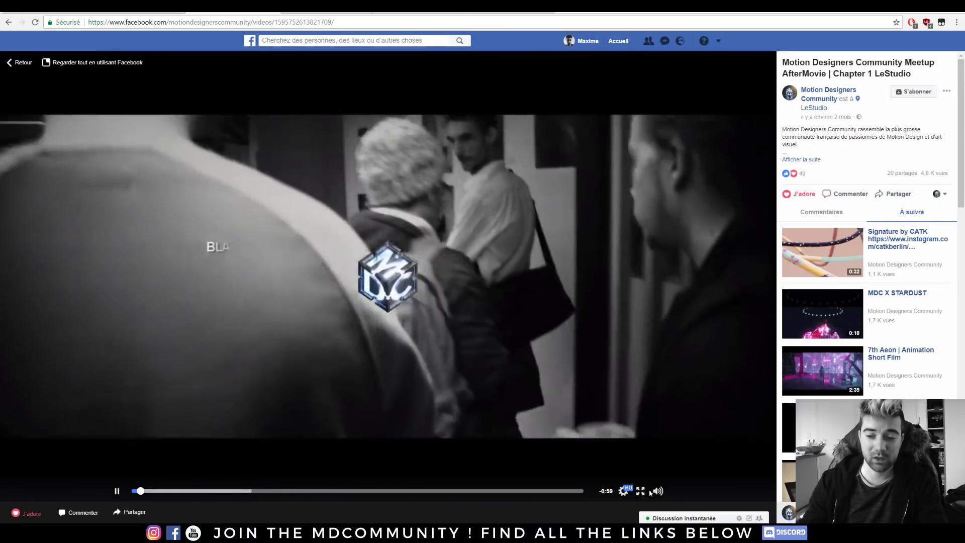
left_click(657, 491)
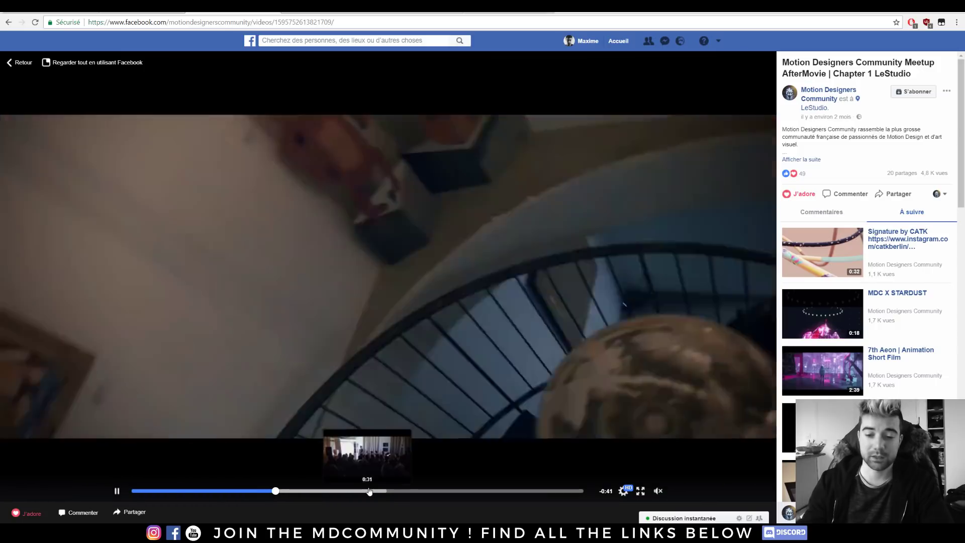
left_click(369, 492)
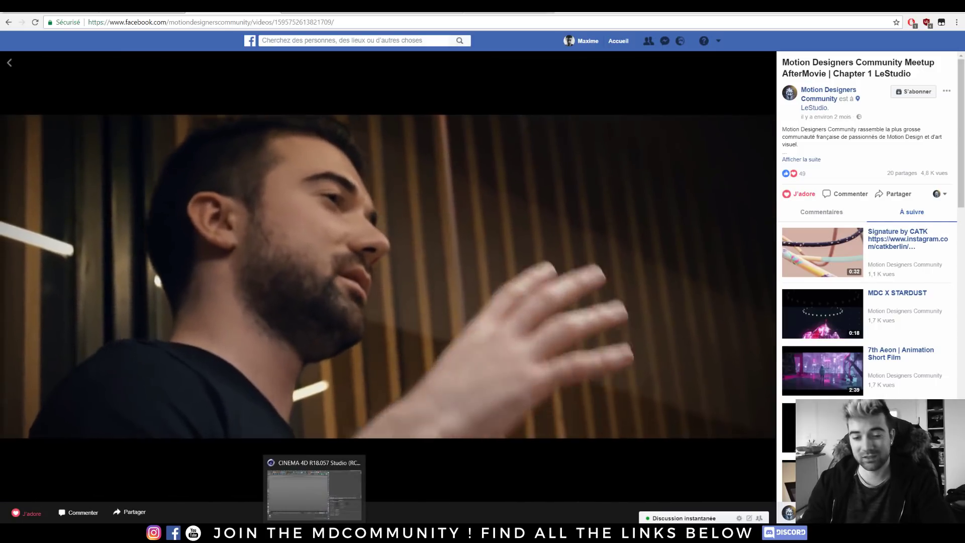
Step: Bring the Cinema 4D window, now running in English, back to the front
left_click(314, 534)
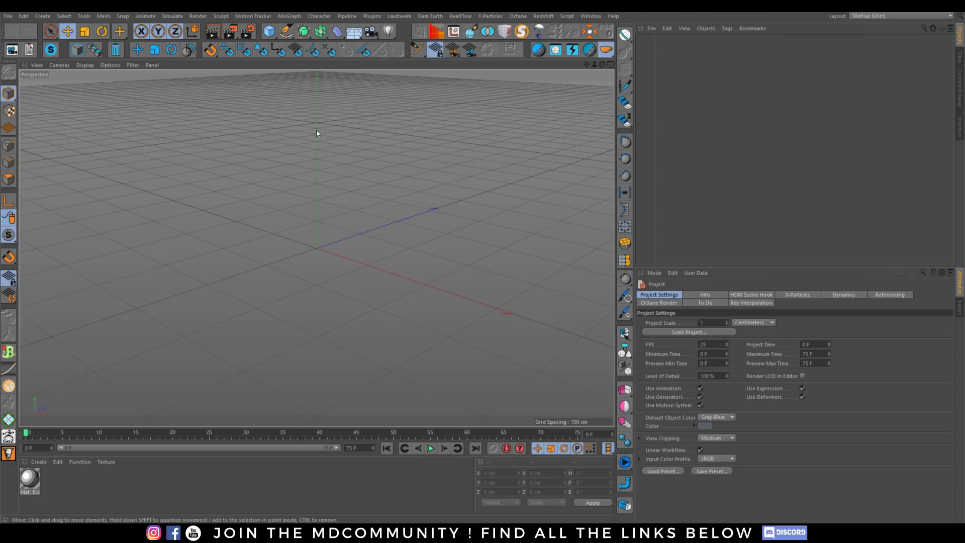
Step: Add a 200 cm cube and make its Size X an XPresso driver
left_click(270, 32)
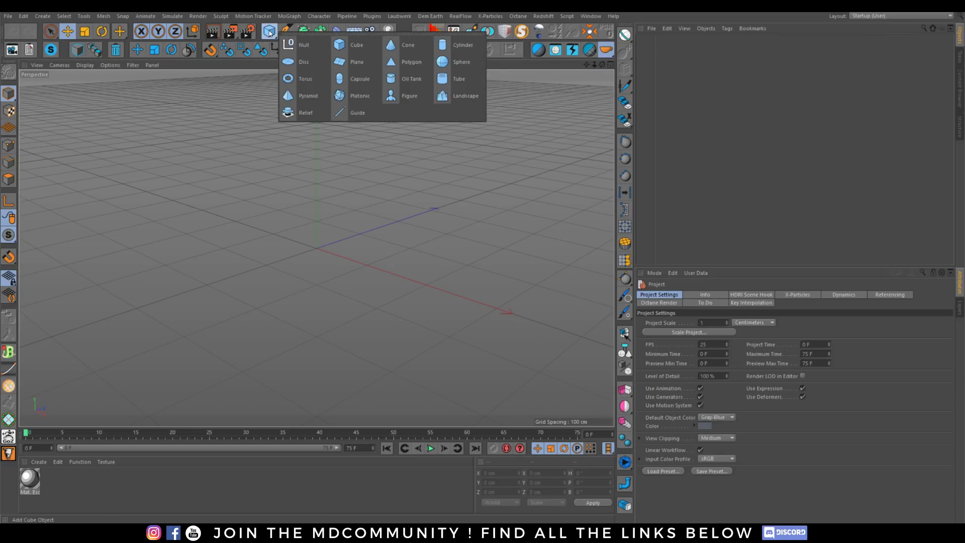
left_click(345, 48)
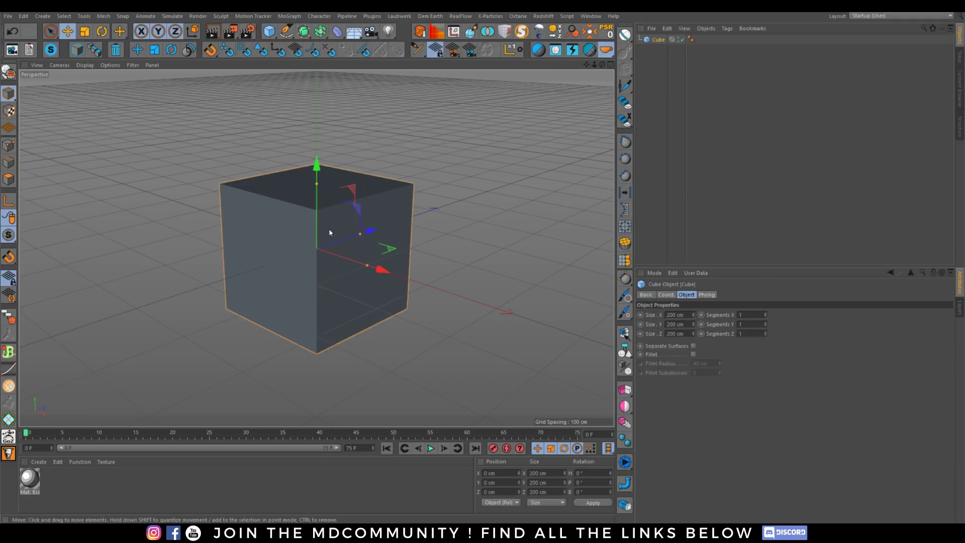
right_click(653, 315)
mouse_move(689, 330)
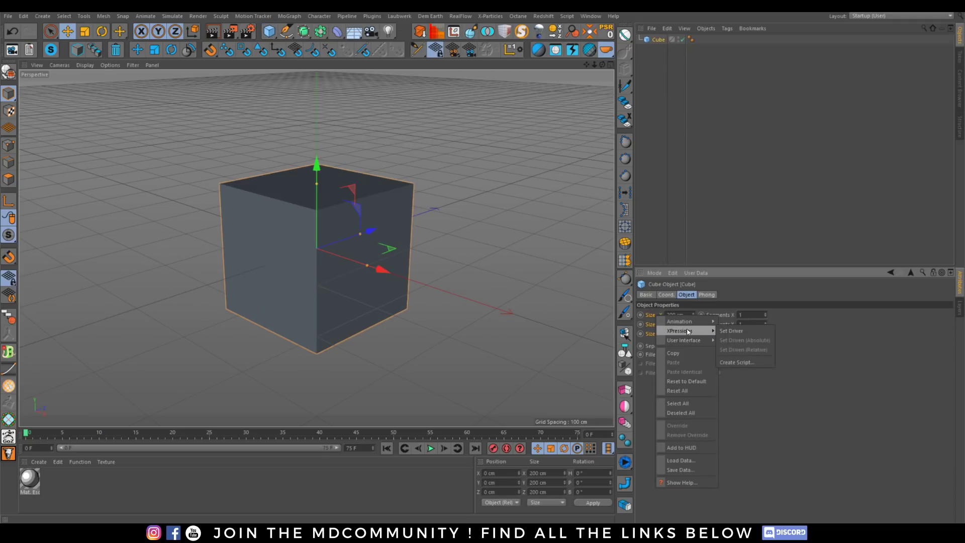
left_click(738, 331)
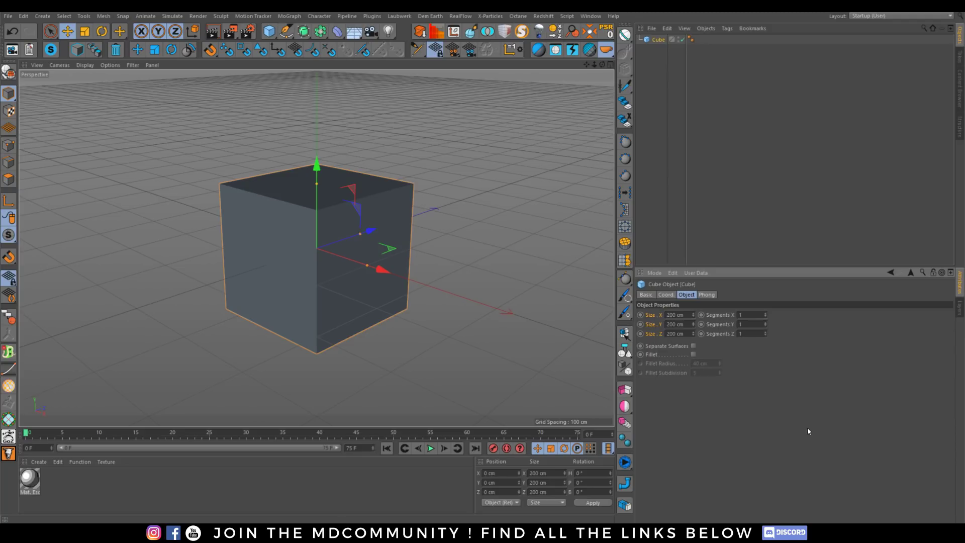
Step: Move the cube 145.579 cm along X and place a copy, Cube.1, at X -222.122 cm
left_click_drag(407, 338, 327, 271, "alt")
left_click_drag(416, 275, 486, 297)
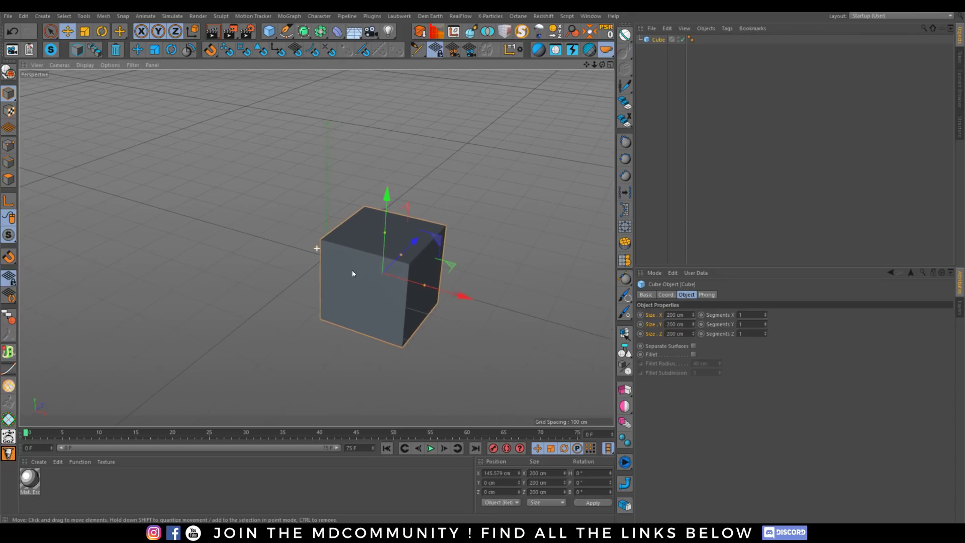
left_click_drag(352, 273, 365, 291, "alt")
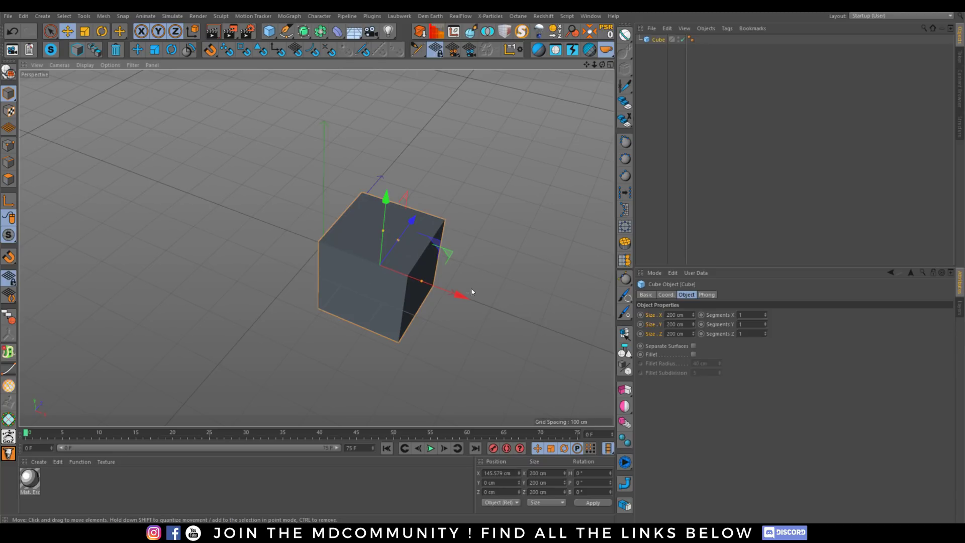
left_click_drag(460, 297, 316, 247, "ctrl")
scroll(364, 278, "up", 4)
middle_click_drag(346, 289, 373, 299, "alt")
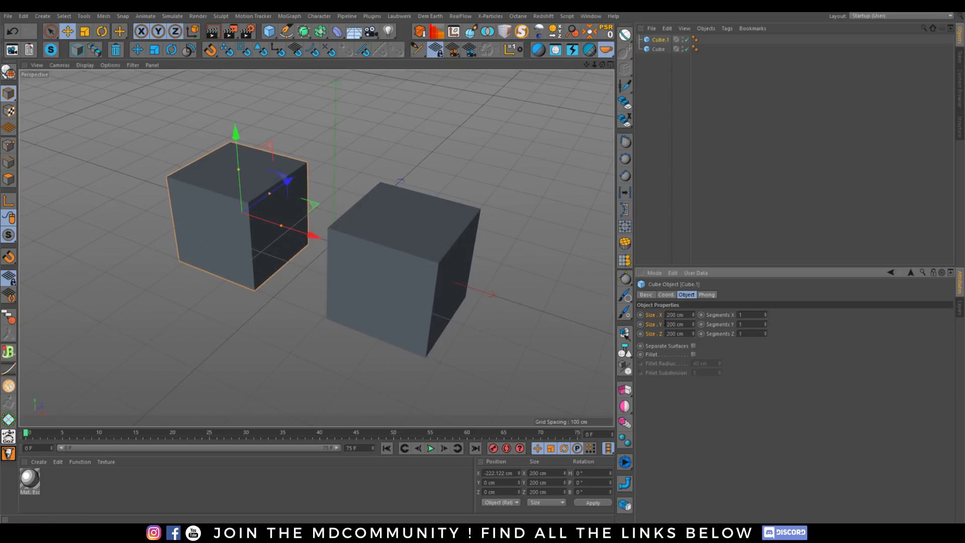
Step: Set the original Cube's Size X as an XPresso driver
left_click(659, 49)
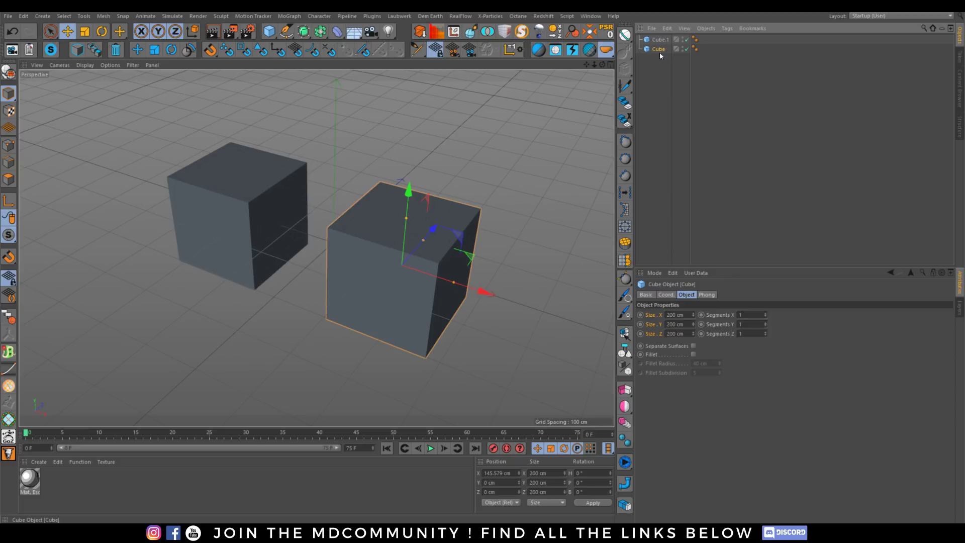
left_click(674, 297)
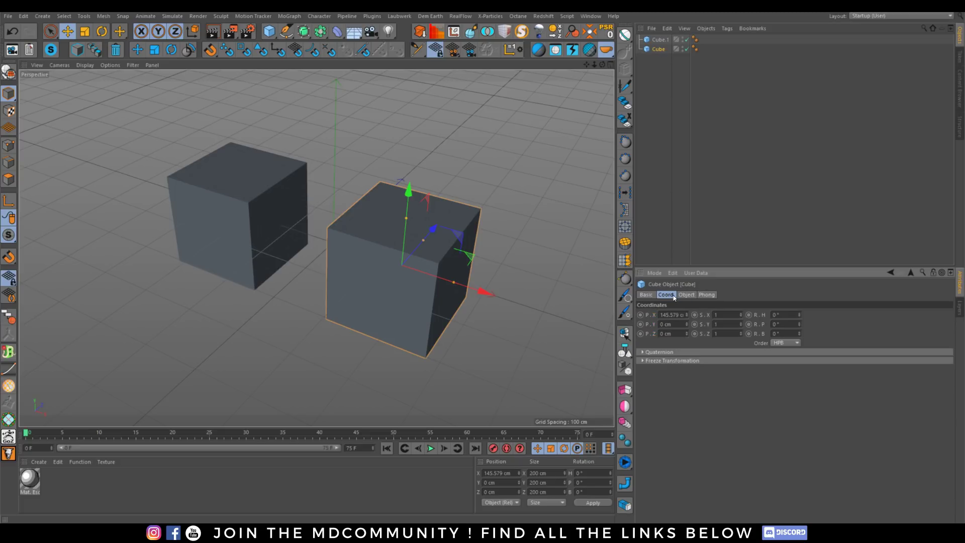
left_click(686, 295)
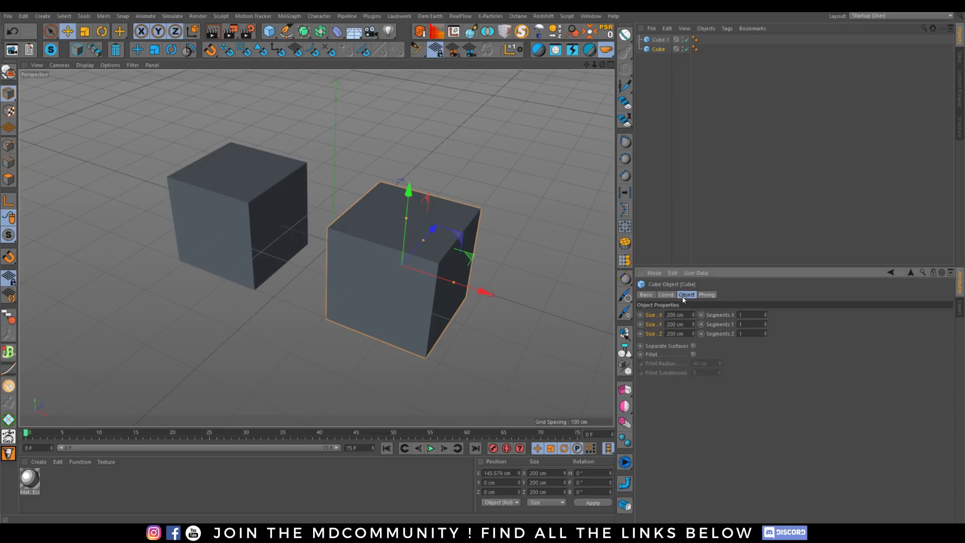
right_click(652, 316)
mouse_move(679, 324)
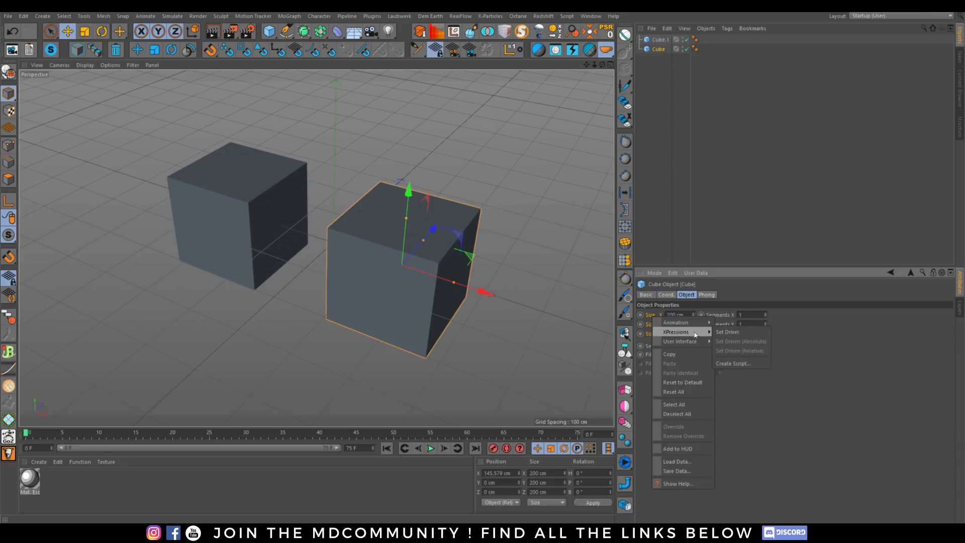
left_click(725, 334)
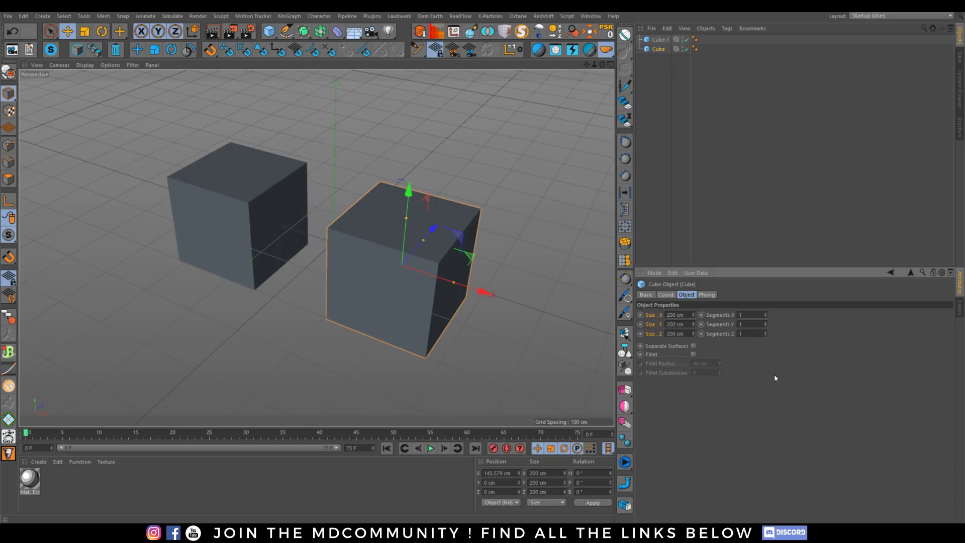
Step: Make Cube.1's R.P rotation Set Driven (Relative) from the Cube's size
left_click(659, 39)
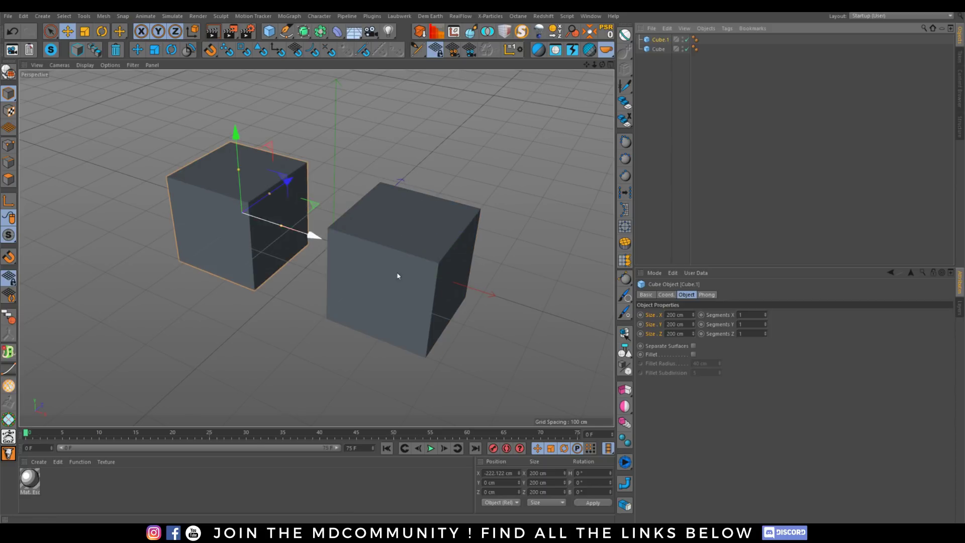
left_click(667, 296)
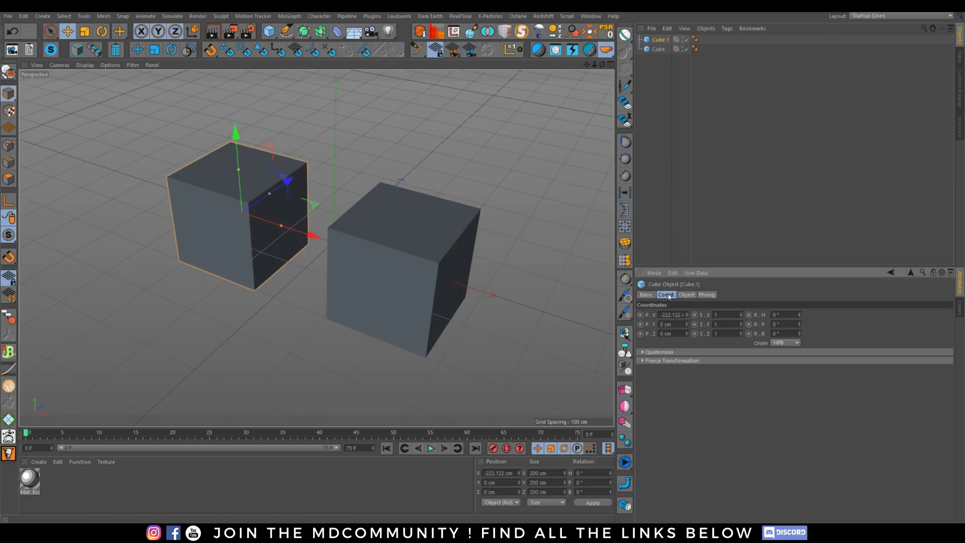
right_click(765, 324)
mouse_move(787, 332)
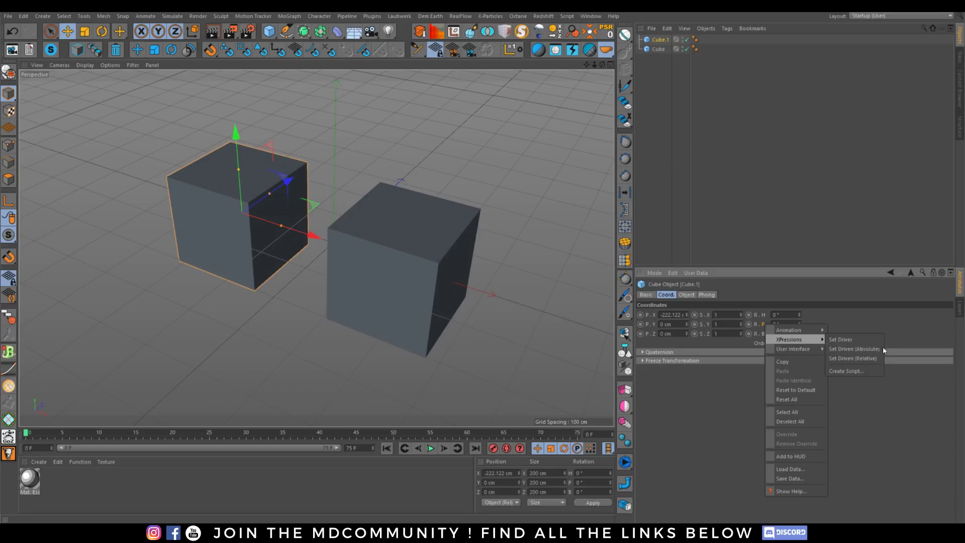
left_click(859, 358)
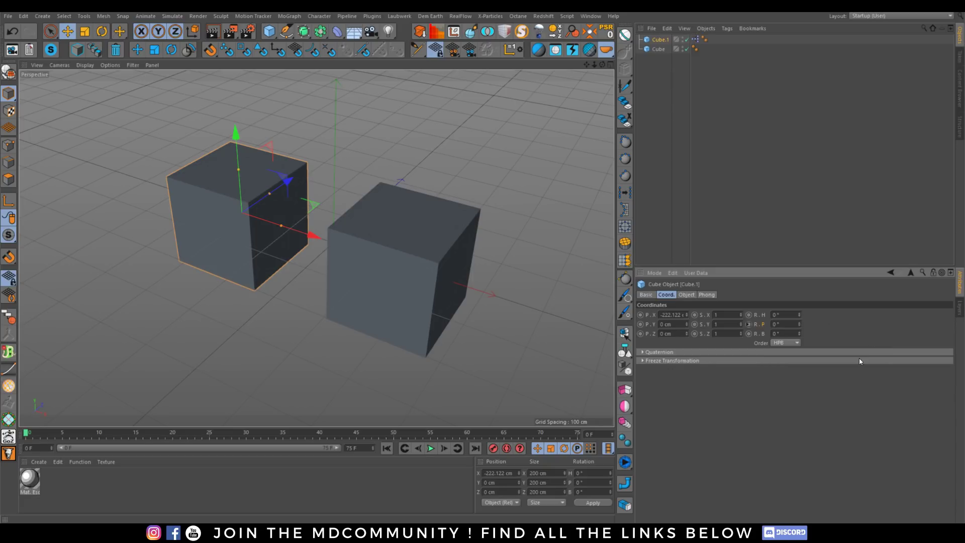
Step: Resize Cube to 137 × 203 × 200 cm so Cube.1 tilts
left_click(658, 50)
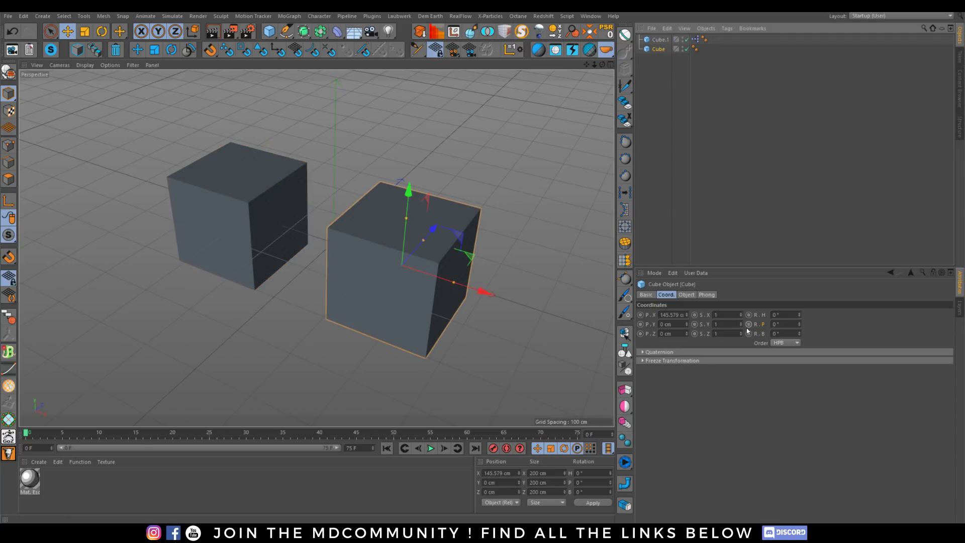
left_click(686, 296)
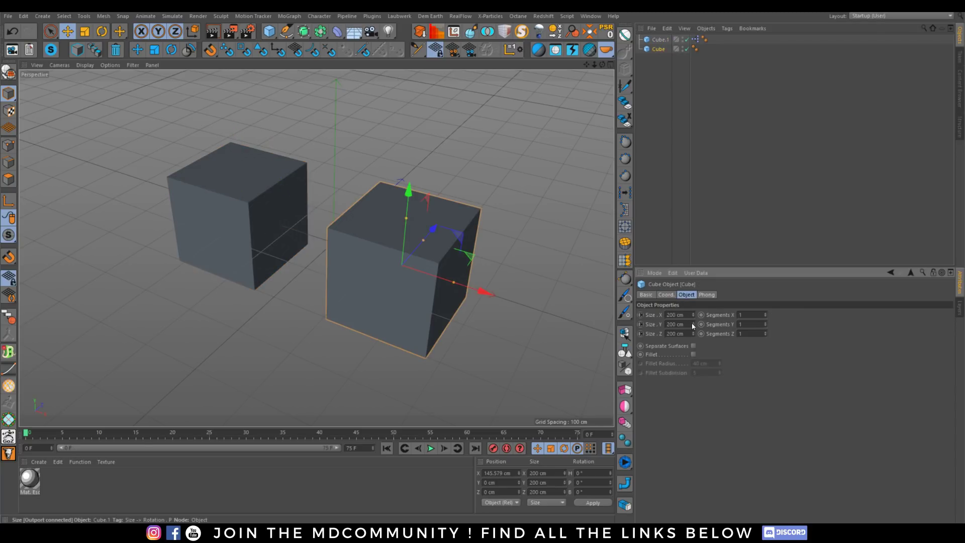
mouse_move(692, 326)
left_mouse_down()
mouse_move(693, 292)
mouse_move(693, 324)
left_mouse_up()
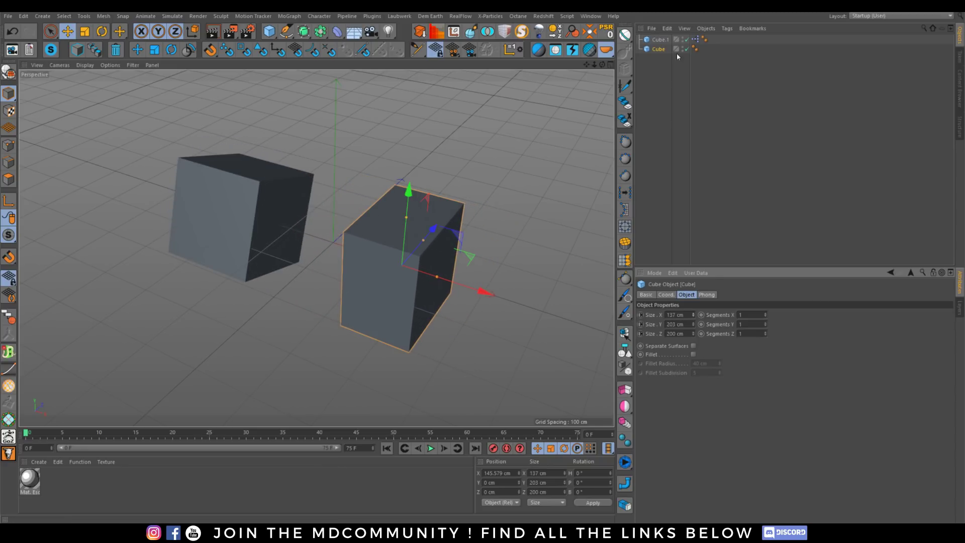
Step: Delete both cubes, add a Sphere and a Torus, and move the torus aside along X
key("ctrl+a")
key("Delete")
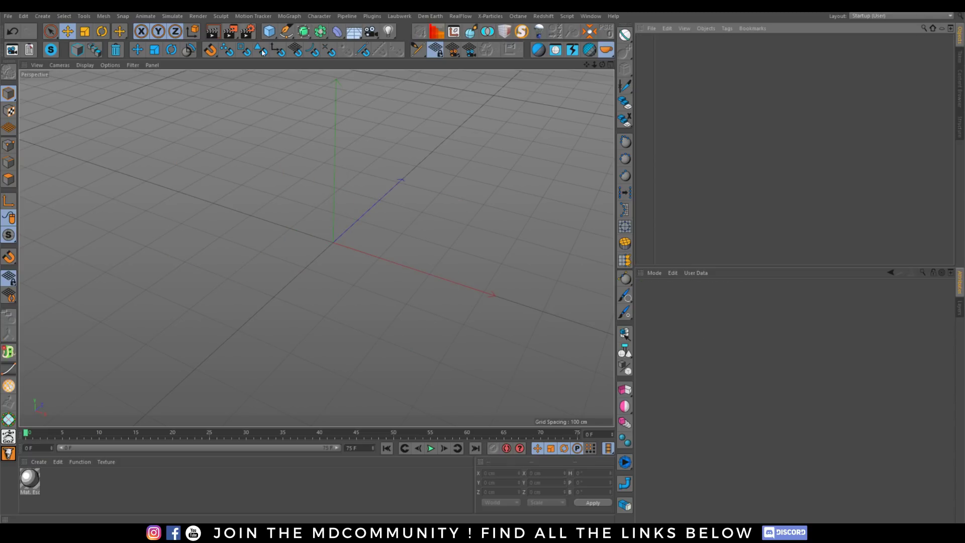
left_click_drag(269, 31, 459, 61)
left_click_drag(269, 31, 356, 78)
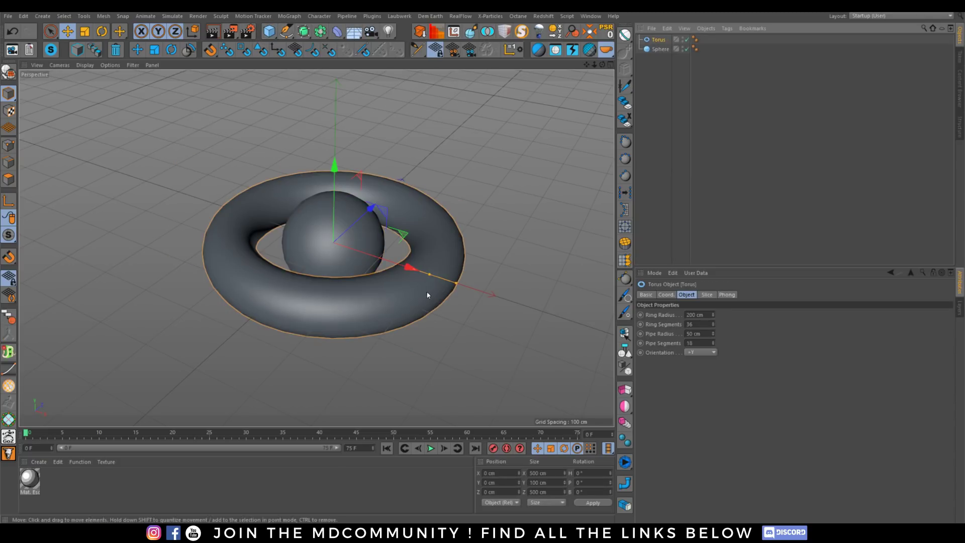
left_click_drag(421, 287, 260, 233)
Step: Set the sphere's Radius as driver and the torus's R.P as Set Driven (Relative)
left_click(661, 49)
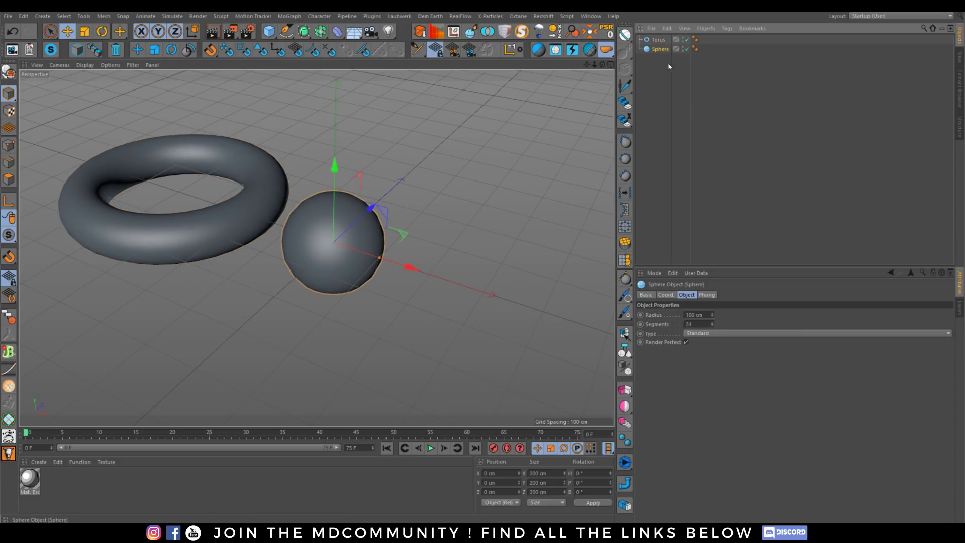
right_click(656, 317)
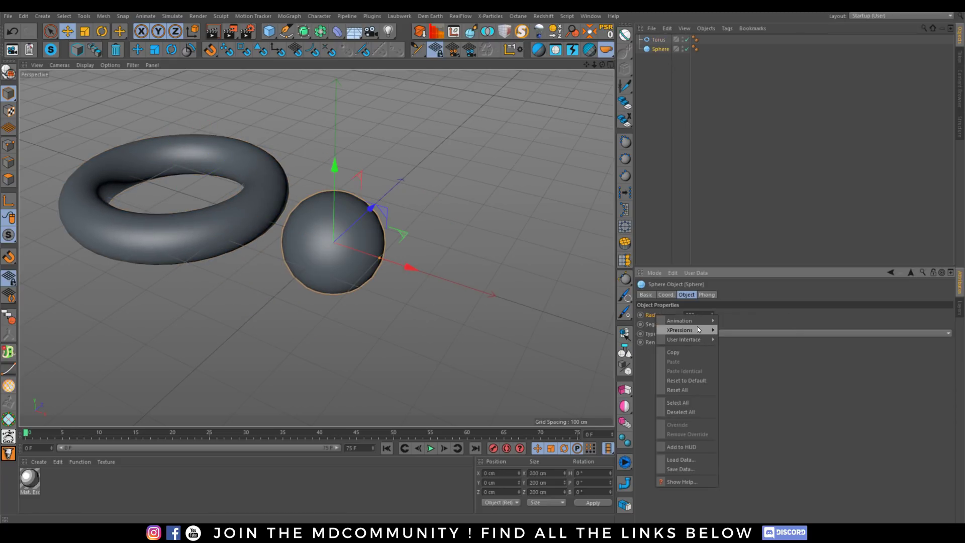
left_click(733, 333)
left_click(659, 39)
left_click(666, 295)
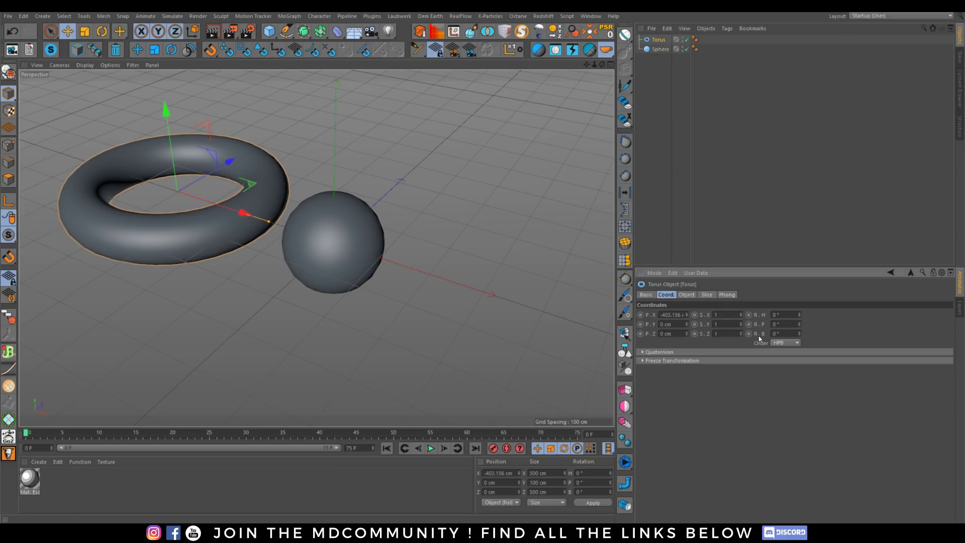
right_click(765, 325)
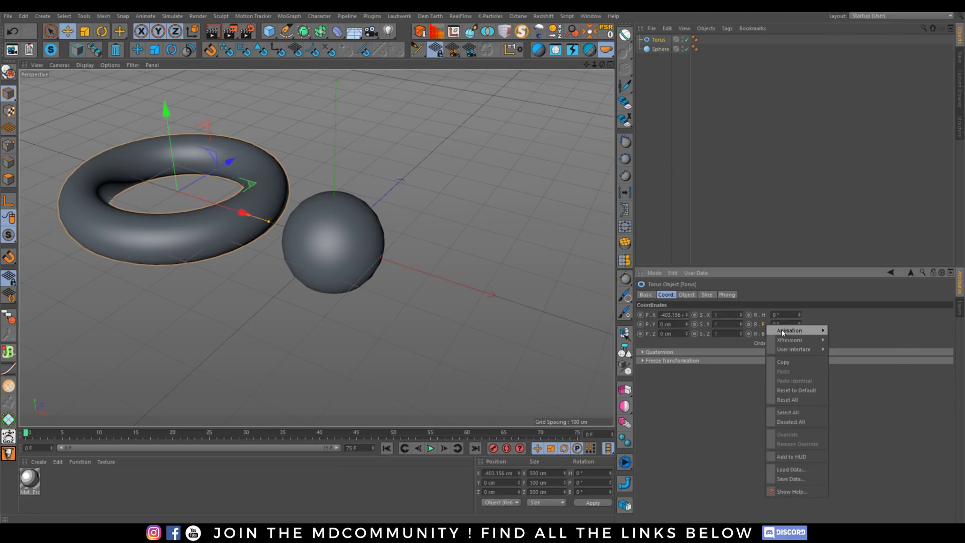
mouse_move(819, 339)
left_click(849, 357)
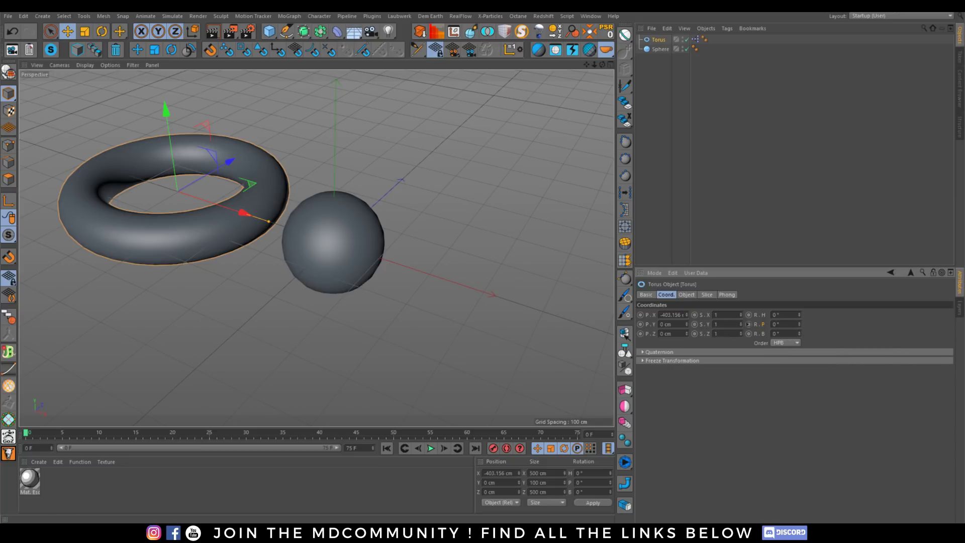
Step: Change the sphere's Radius to 96 cm to rotate the torus
left_click(660, 49)
left_click(685, 295)
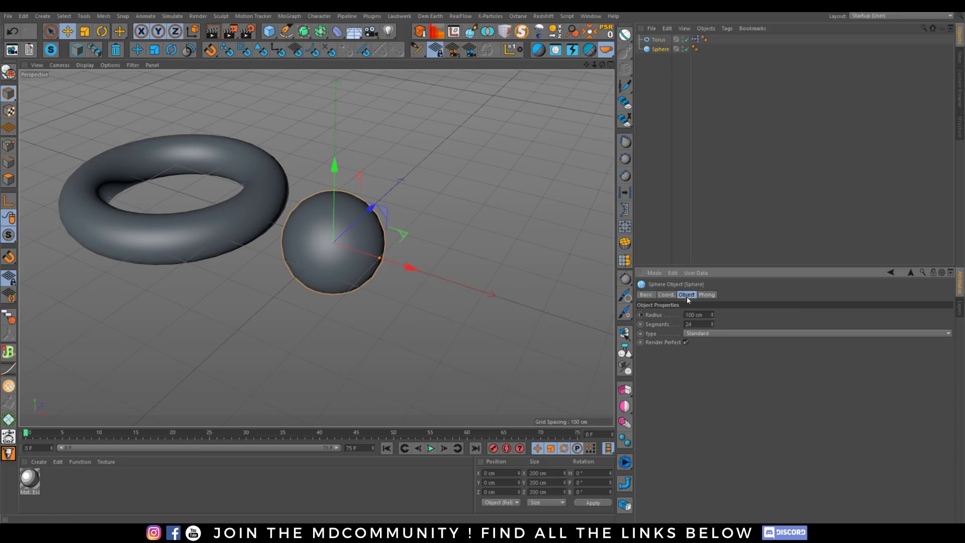
mouse_move(712, 315)
left_mouse_down()
mouse_move(713, 297)
mouse_move(713, 317)
left_mouse_up()
Step: Open the torus's XPresso tag in the XPresso Editor, keeping the torus visible
left_click_drag(247, 240, 340, 278, "alt")
left_click_drag(326, 246, 398, 269, "alt")
double_click(695, 39)
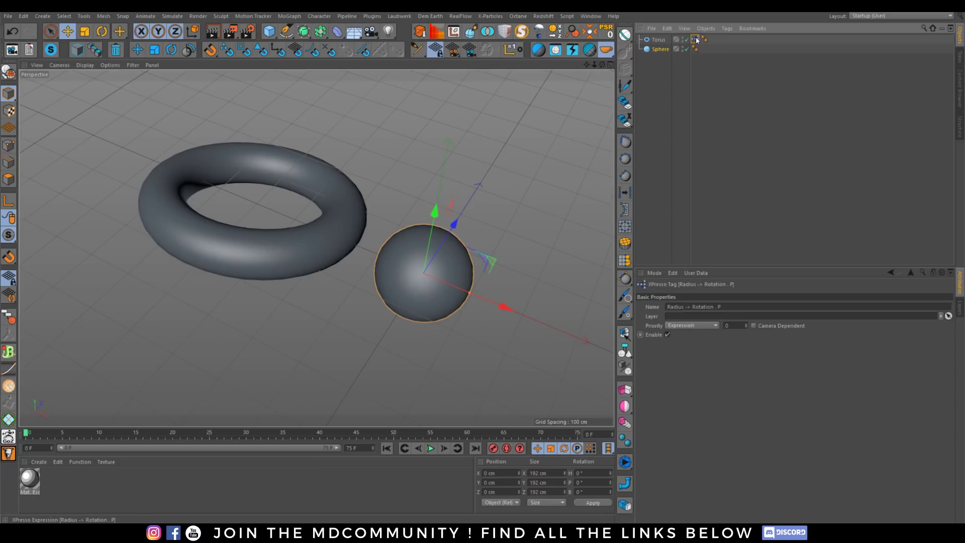
left_click_drag(231, 66, 431, 107)
Step: Rearrange the Sphere, Range Mapper and Torus nodes, then delete all three
left_click_drag(415, 149, 466, 170)
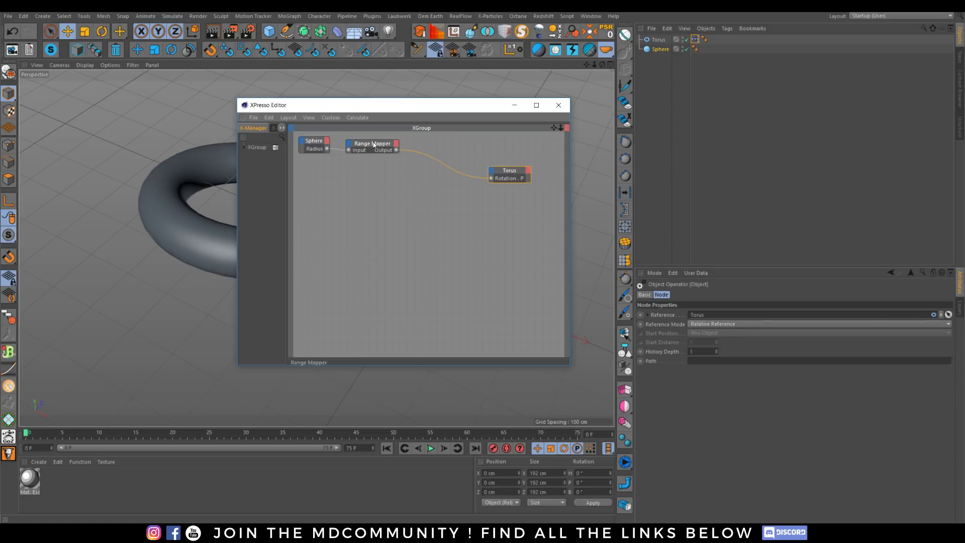
left_click(373, 145)
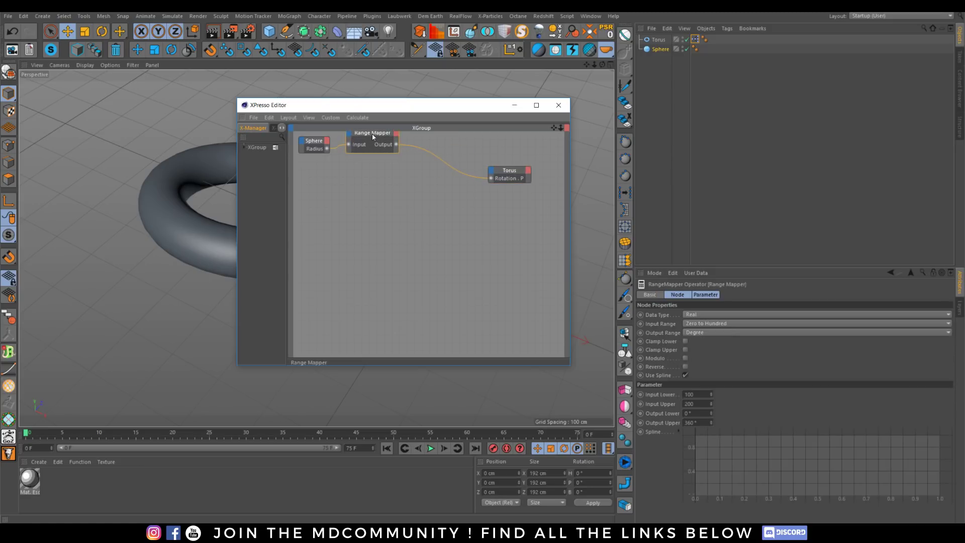
left_click_drag(373, 137, 416, 194)
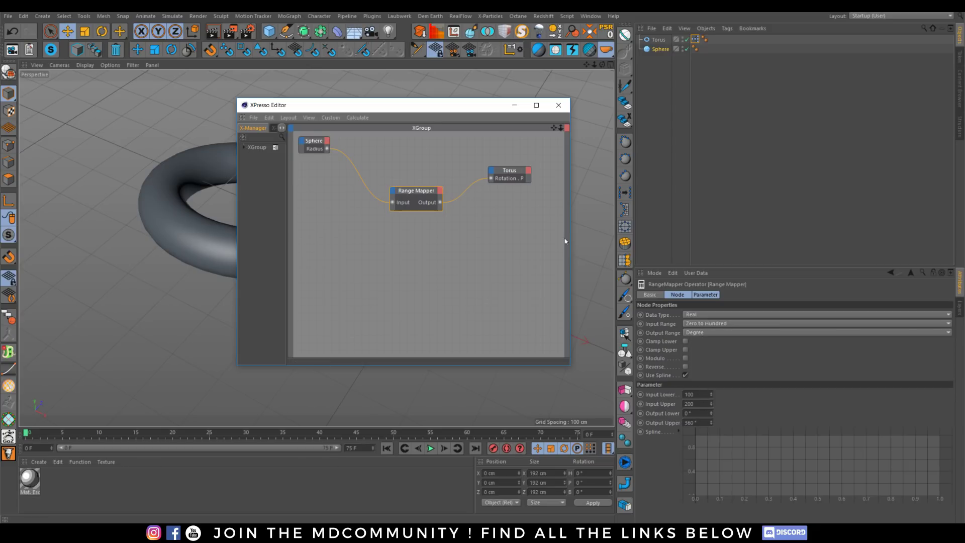
left_click_drag(312, 143, 331, 173)
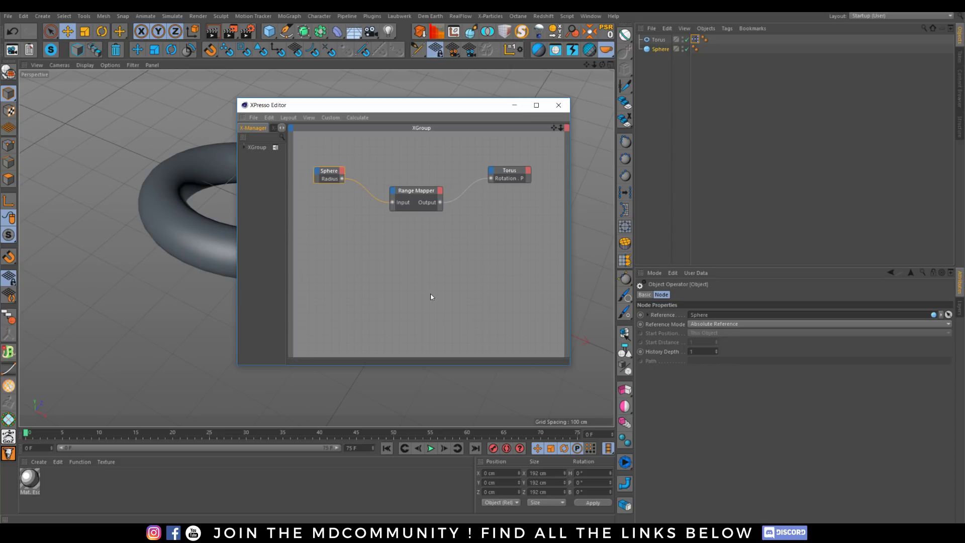
left_click_drag(539, 241, 328, 140)
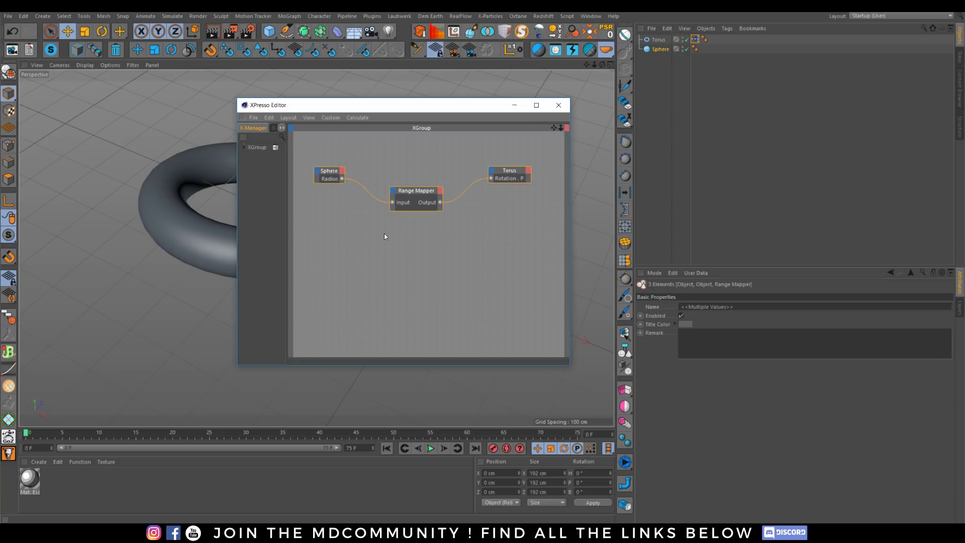
key("Delete")
Step: Clear the torus and sphere, then add a Null carrying a new XPresso tag
left_click(559, 106)
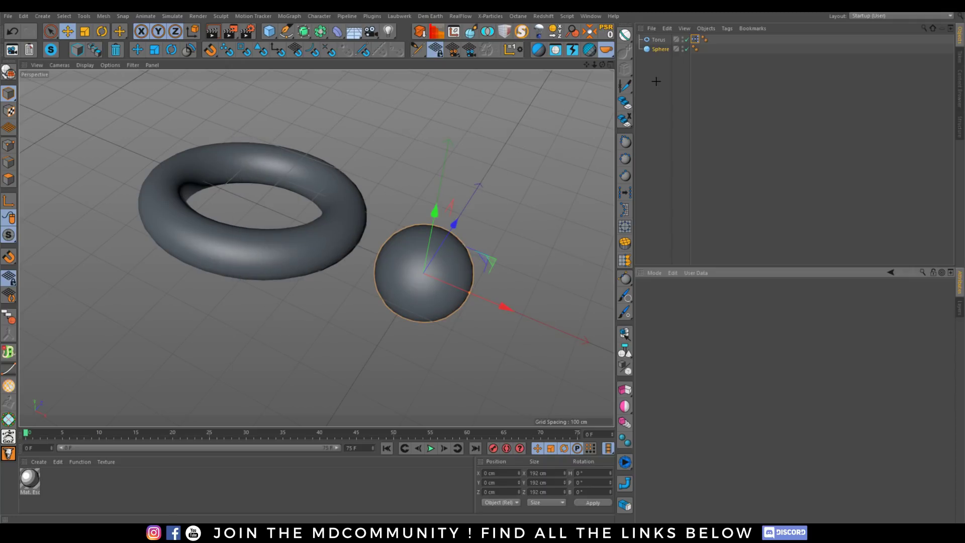
key("ctrl+a")
key("Delete")
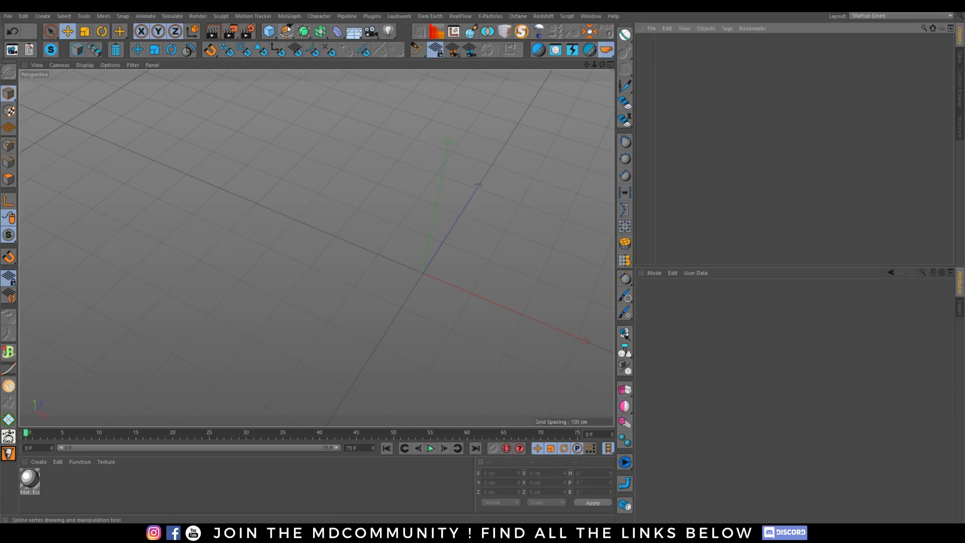
left_click(269, 32)
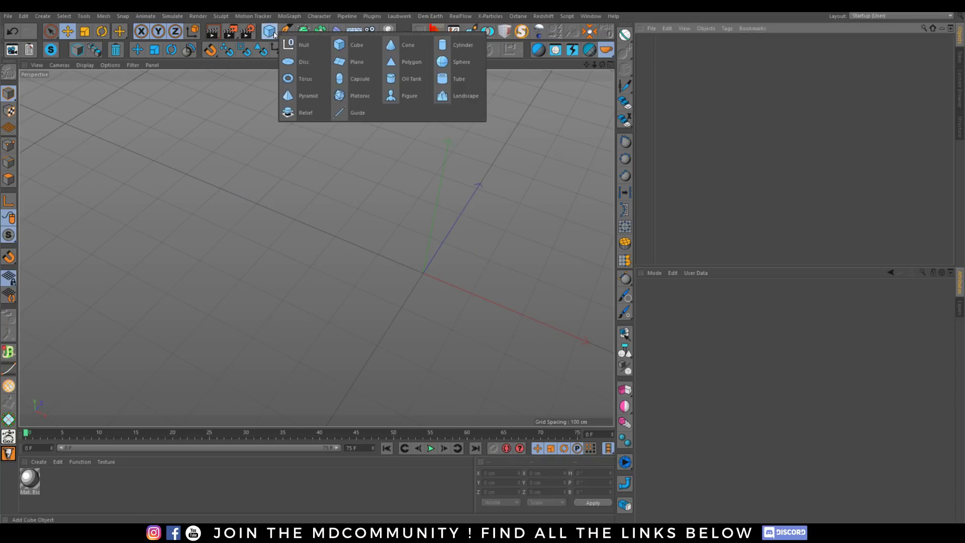
left_click(297, 41)
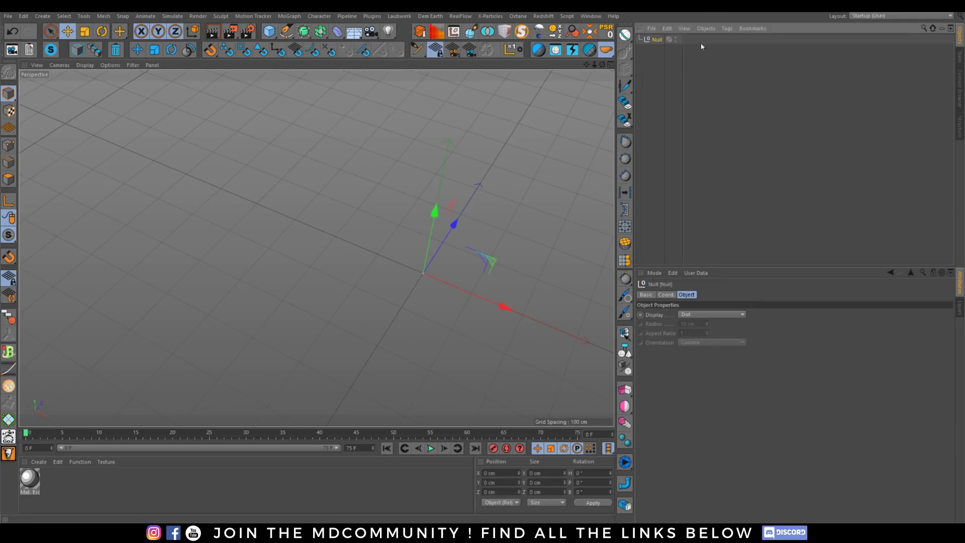
right_click(656, 45)
mouse_move(713, 13)
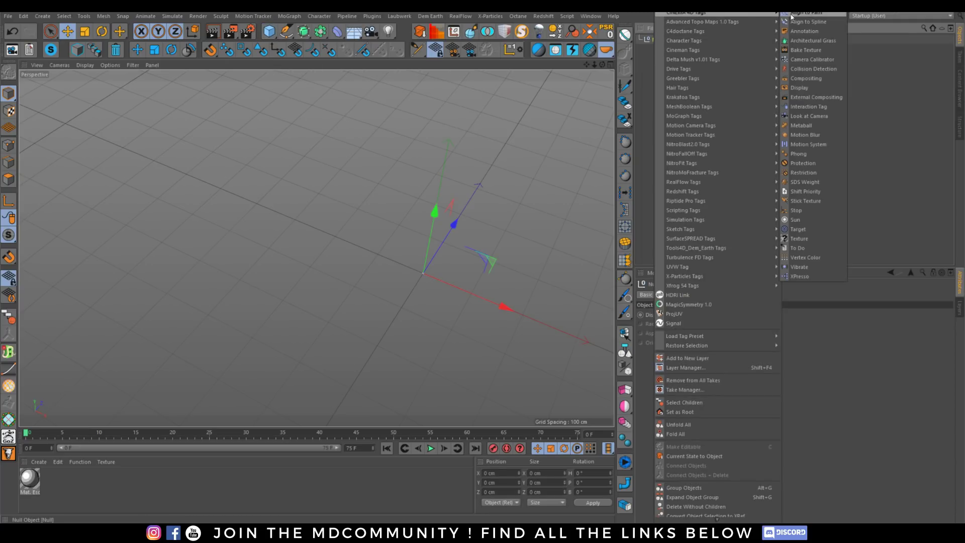
left_click(800, 276)
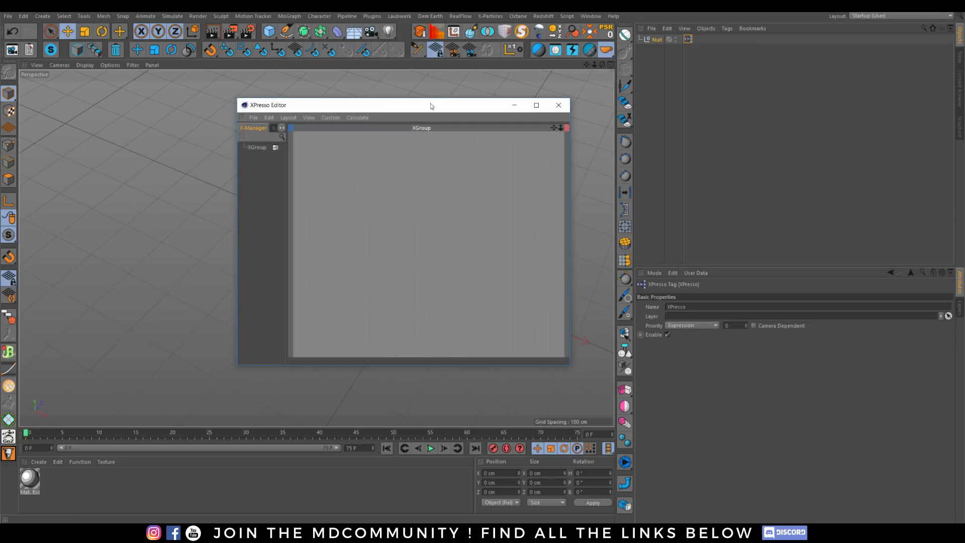
left_click_drag(433, 107, 352, 99)
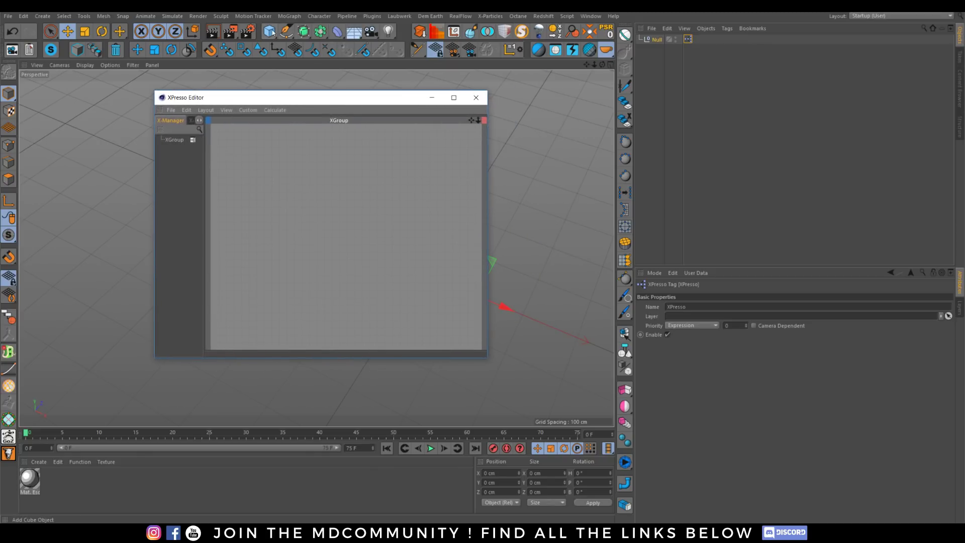
Step: Add a sphere and expand X-Pool's System Operators > XPresso > General list
left_click_drag(272, 33, 417, 56)
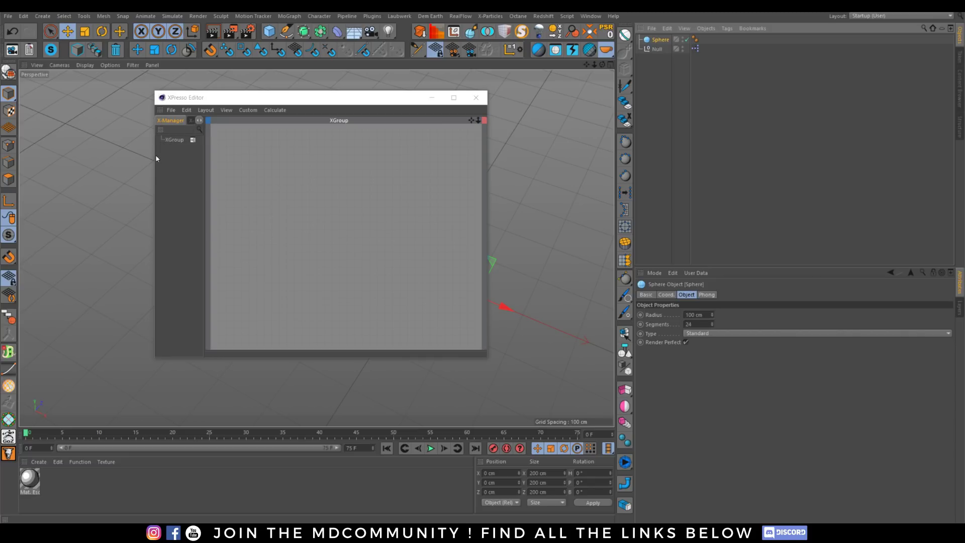
left_click_drag(155, 159, 104, 160)
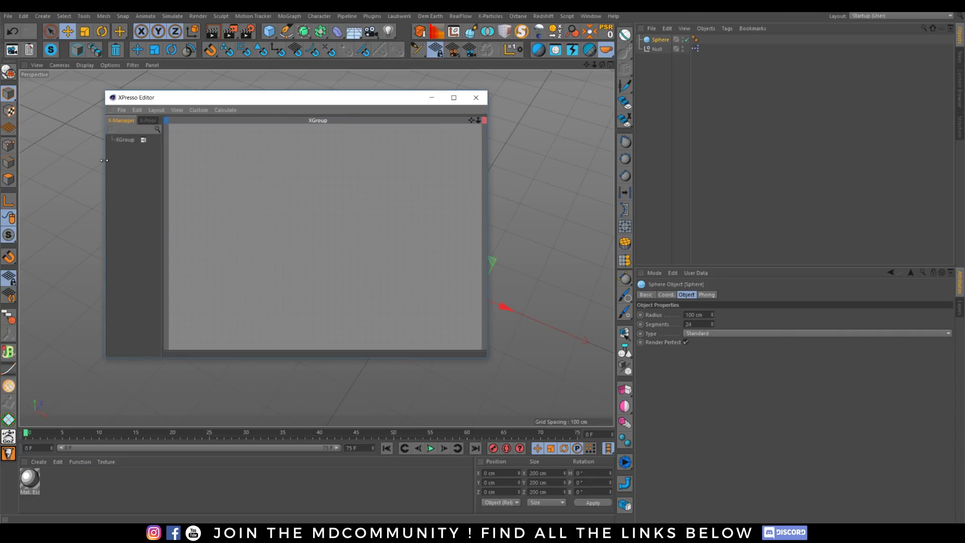
left_click(148, 120)
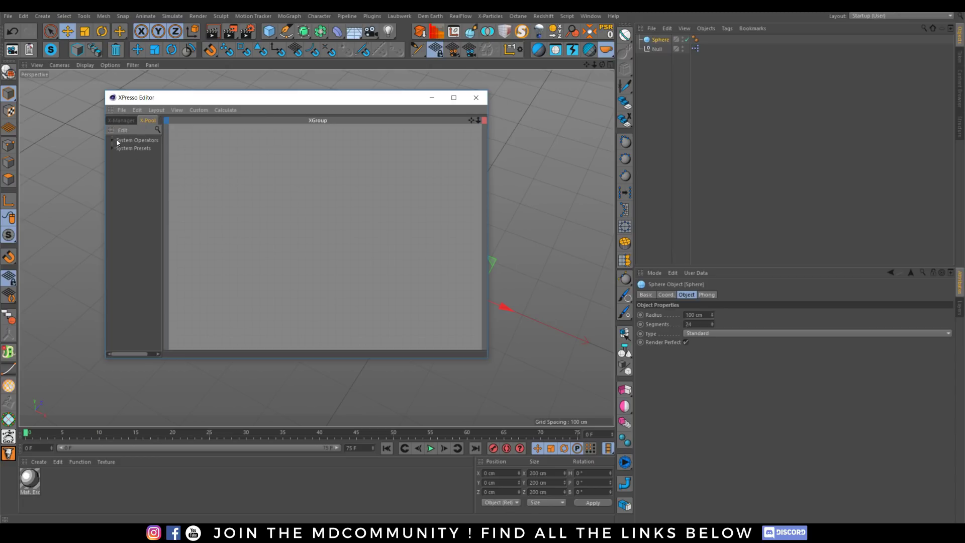
left_click(112, 141)
left_click(119, 149)
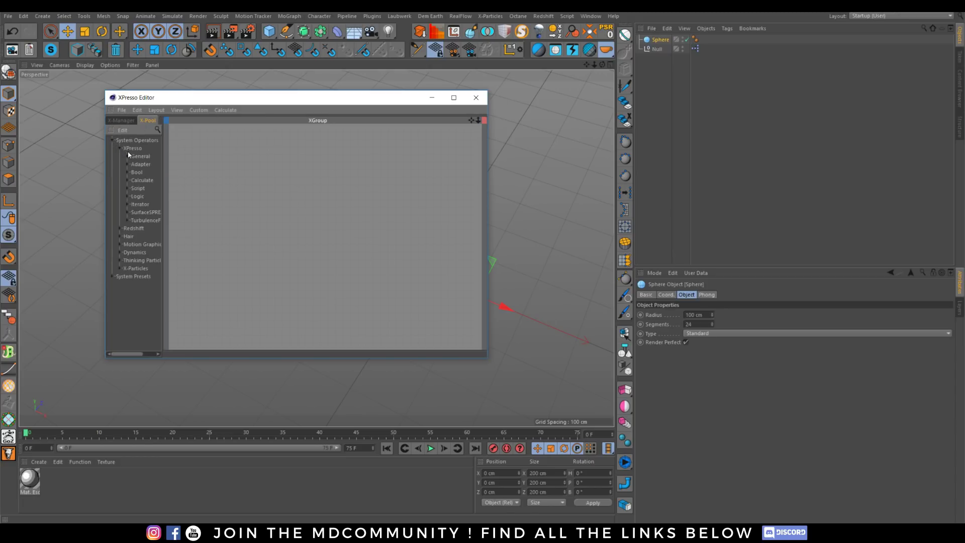
left_click(127, 156)
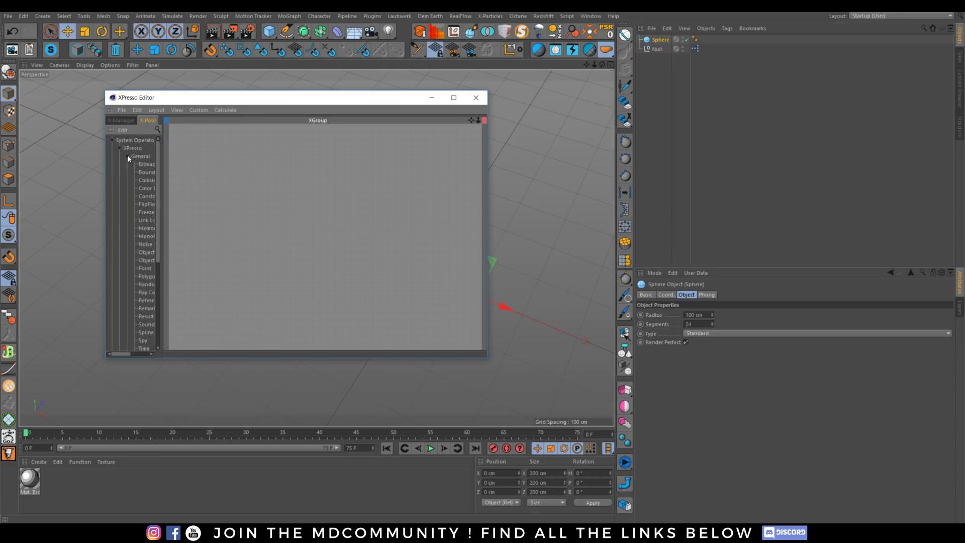
Step: Drop the Sphere object into the XGroup as a node
right_click(265, 189)
mouse_move(278, 194)
mouse_move(333, 195)
mouse_move(398, 193)
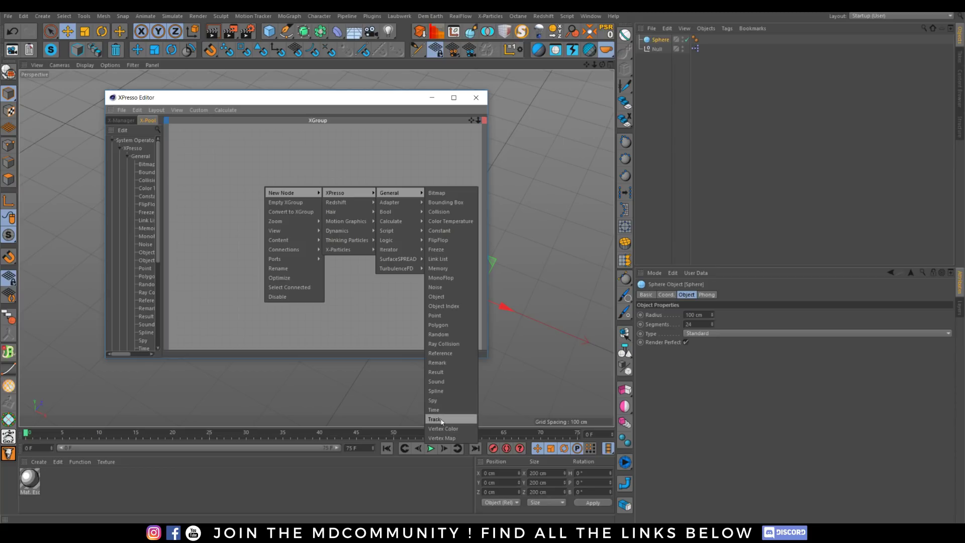
left_click(393, 319)
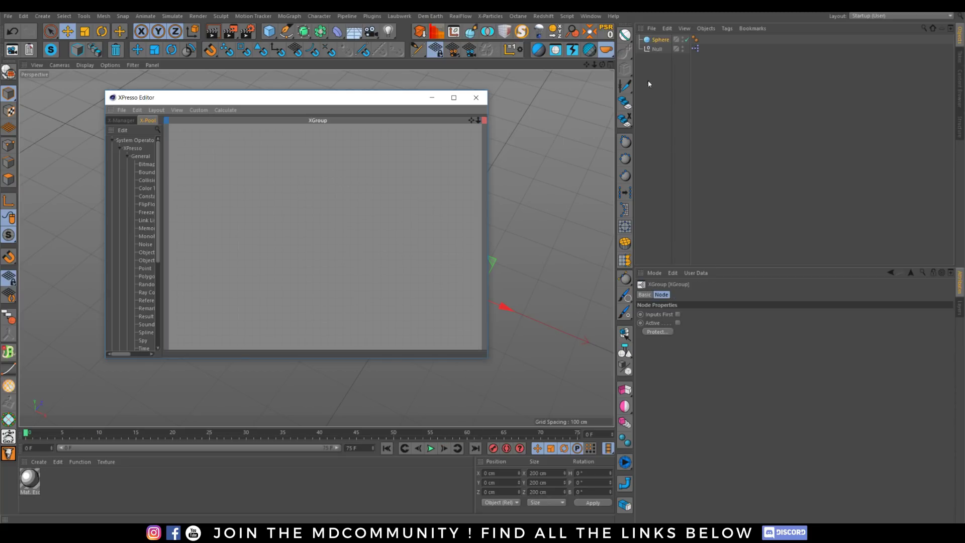
left_click_drag(399, 178, 430, 182)
Step: Enlarge the Sphere node, inspect the 8-segment sphere in the viewport, and return to its Coord. tab
left_click(405, 187)
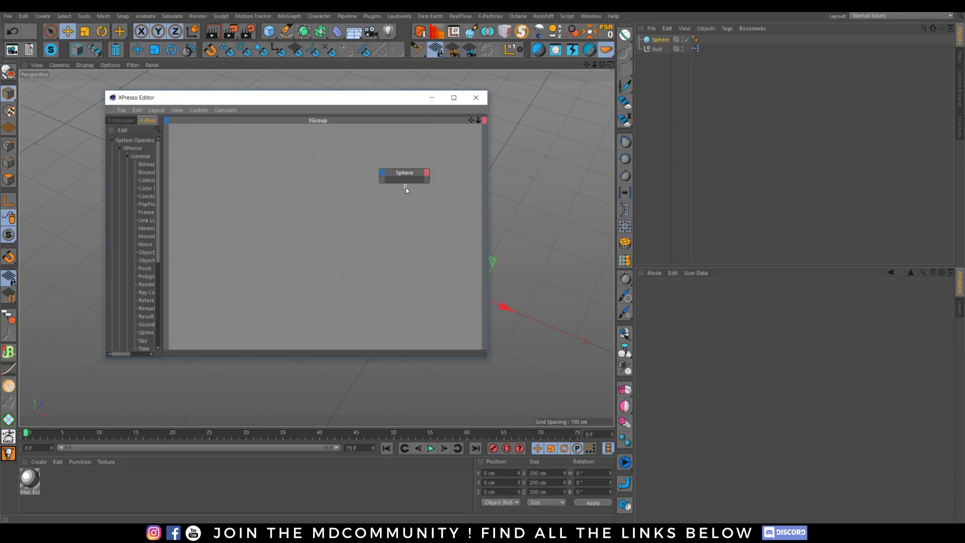
left_click_drag(405, 182, 404, 199)
left_click(687, 295)
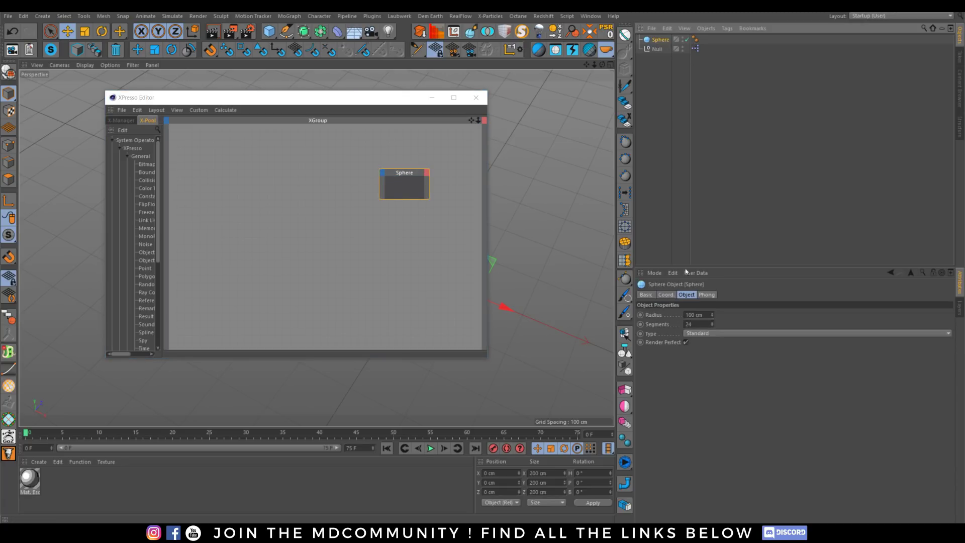
left_click(666, 295)
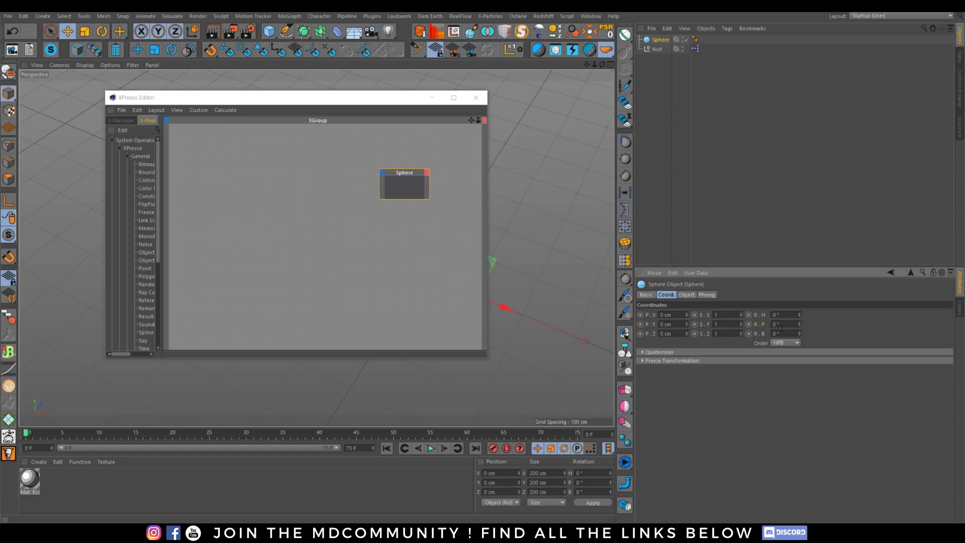
left_click(687, 295)
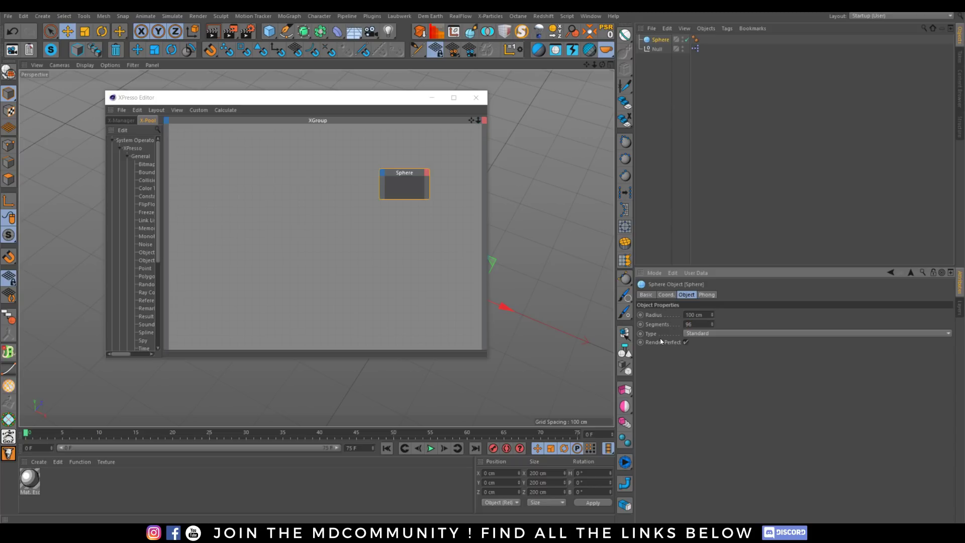
left_click_drag(361, 98, 796, 104)
left_click_drag(359, 219, 341, 242, "alt")
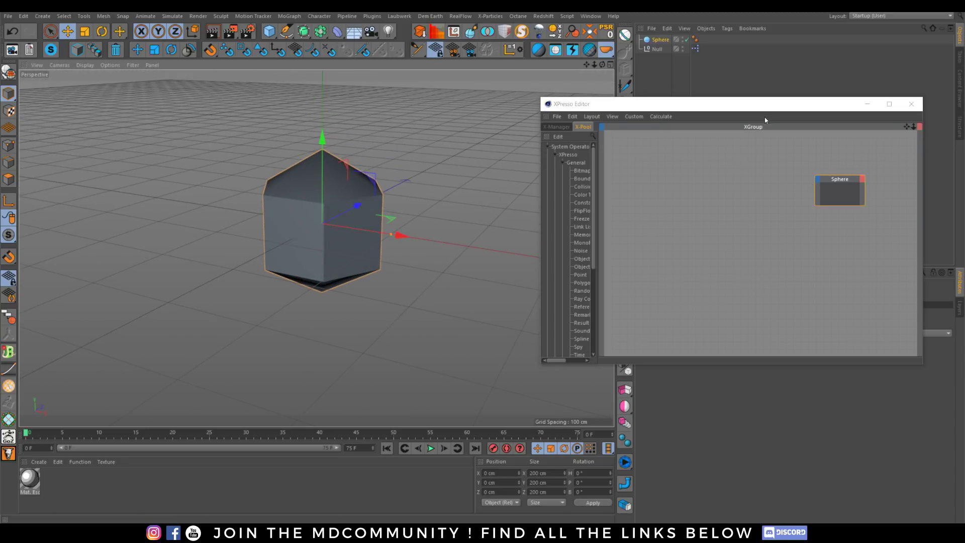
left_click_drag(742, 109, 350, 116)
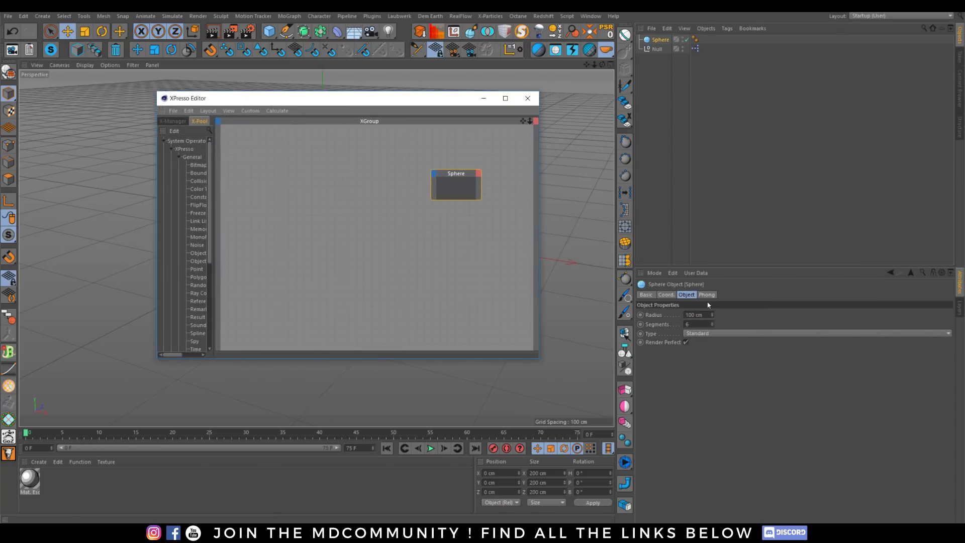
left_click(666, 296)
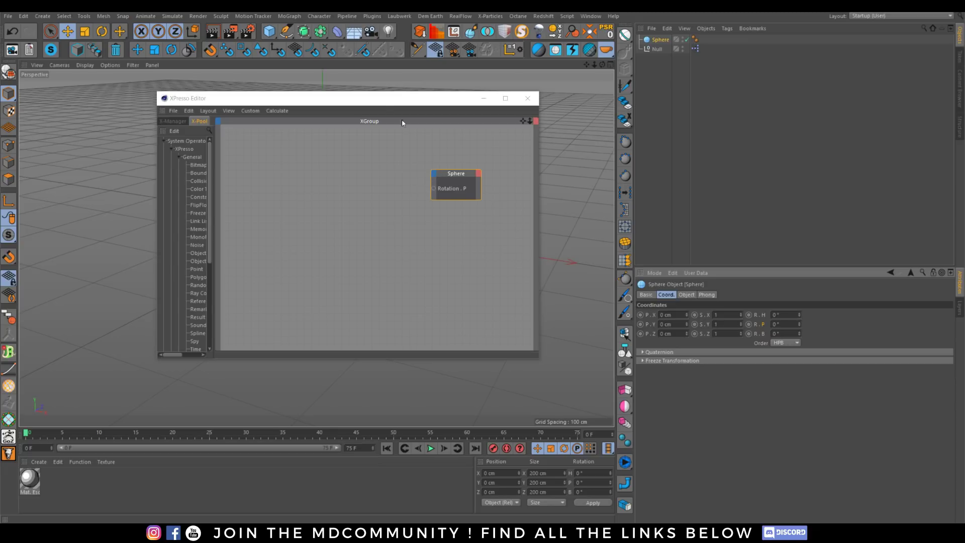
Step: Add an XPresso Time node and wire its output into the Sphere's Rotation.P
left_click_drag(365, 100, 428, 102)
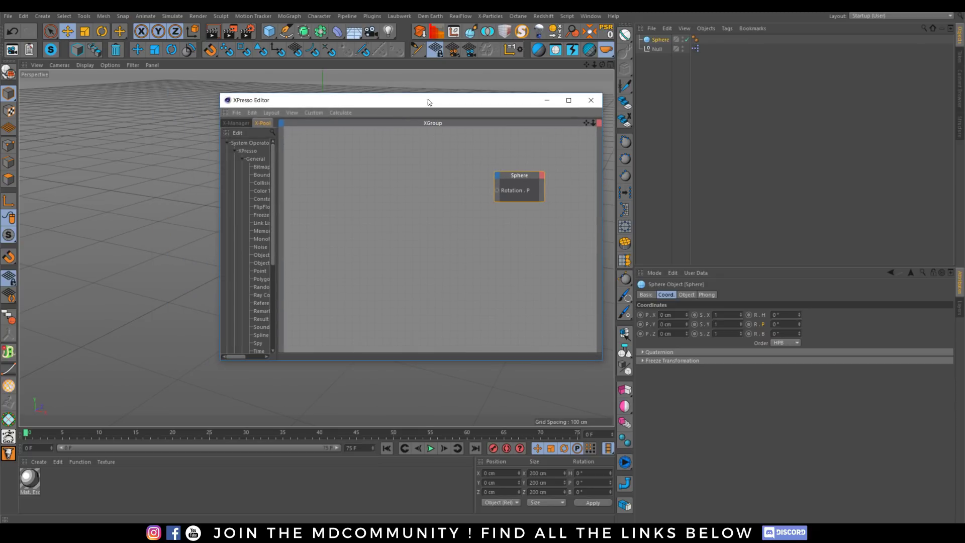
right_click(380, 183)
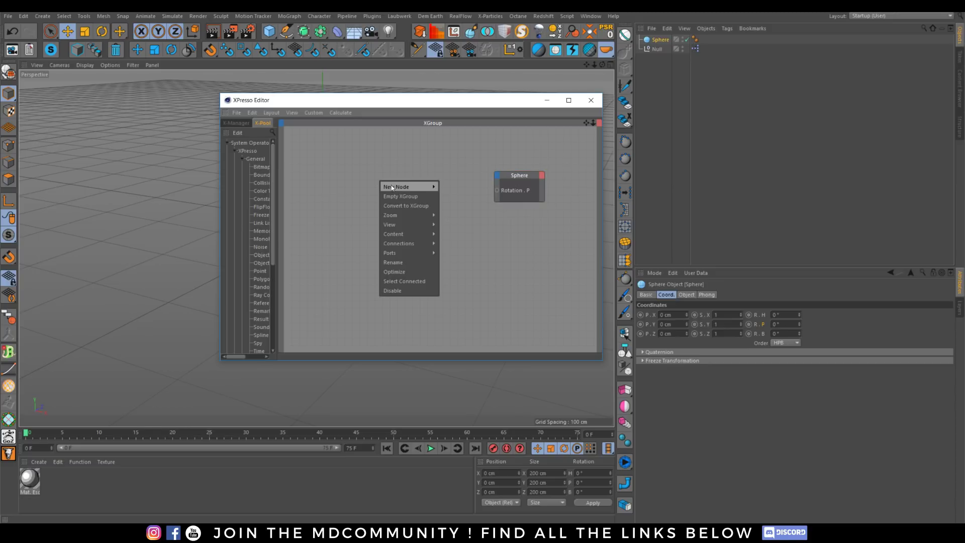
mouse_move(393, 187)
mouse_move(465, 189)
mouse_move(513, 190)
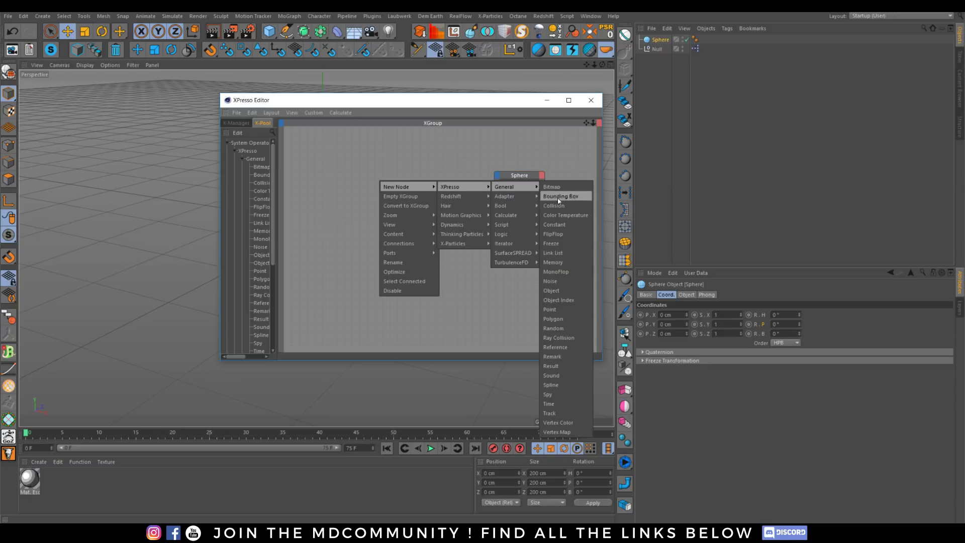
left_click(552, 404)
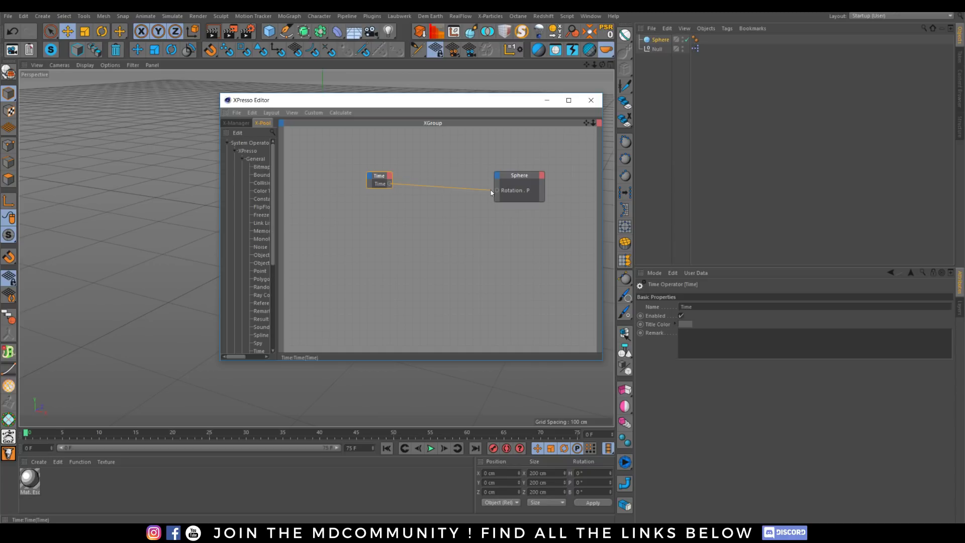
left_click_drag(490, 190, 496, 191)
Step: Play the animation to watch the sphere spin, then stop playback
left_click_drag(452, 100, 732, 95)
left_click(432, 450)
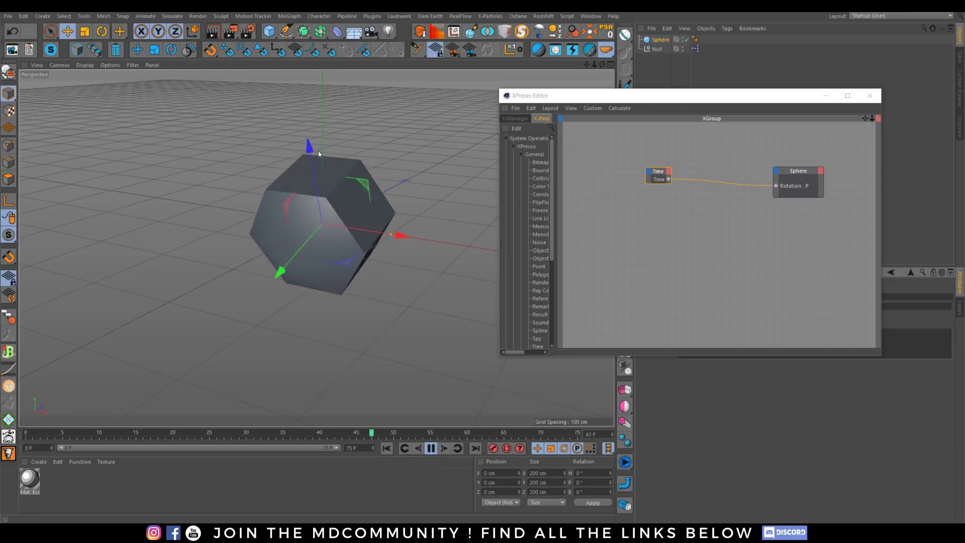
key("F8")
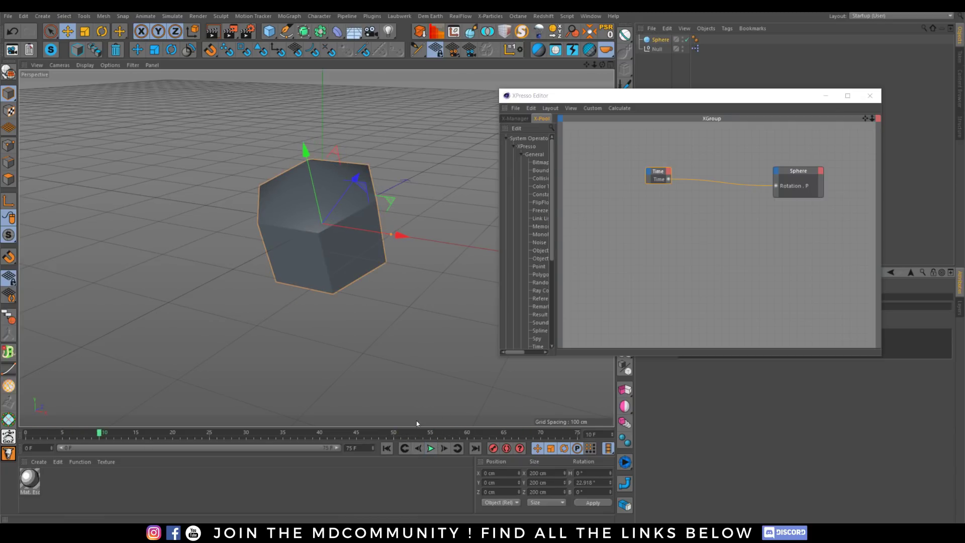
left_click_drag(623, 91, 265, 89)
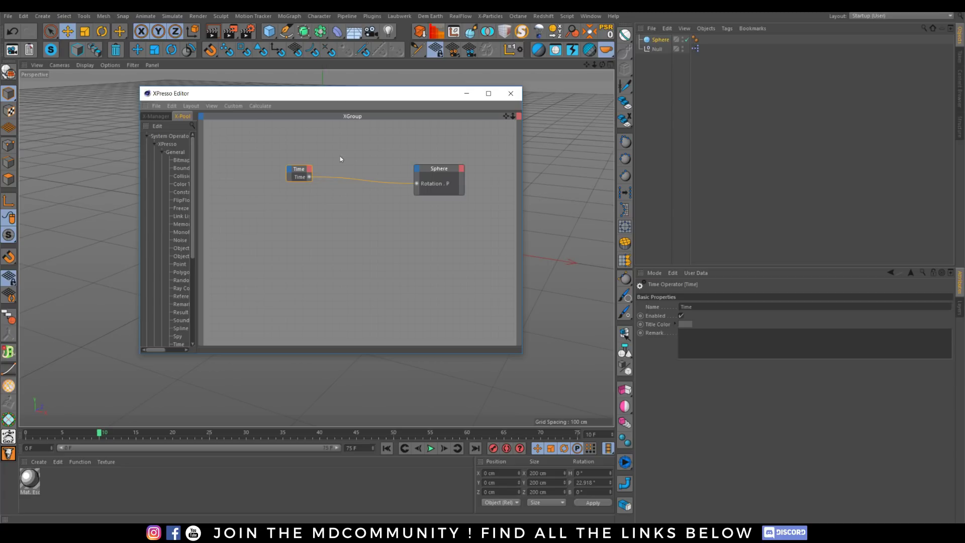
Step: Add a Calculate > Math node to the graph and set its function to Multiply
left_click_drag(291, 173, 265, 169)
right_click(330, 208)
mouse_move(357, 212)
mouse_move(432, 215)
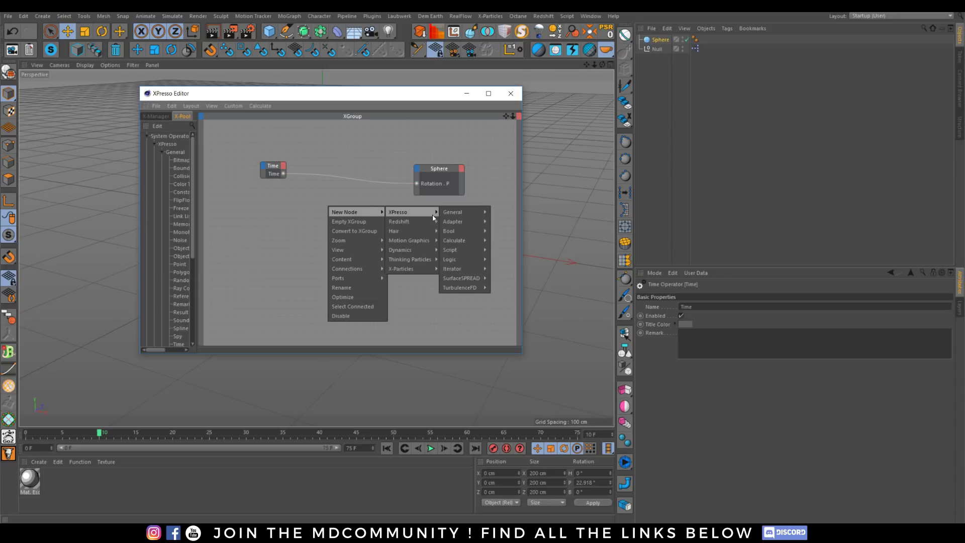
mouse_move(460, 240)
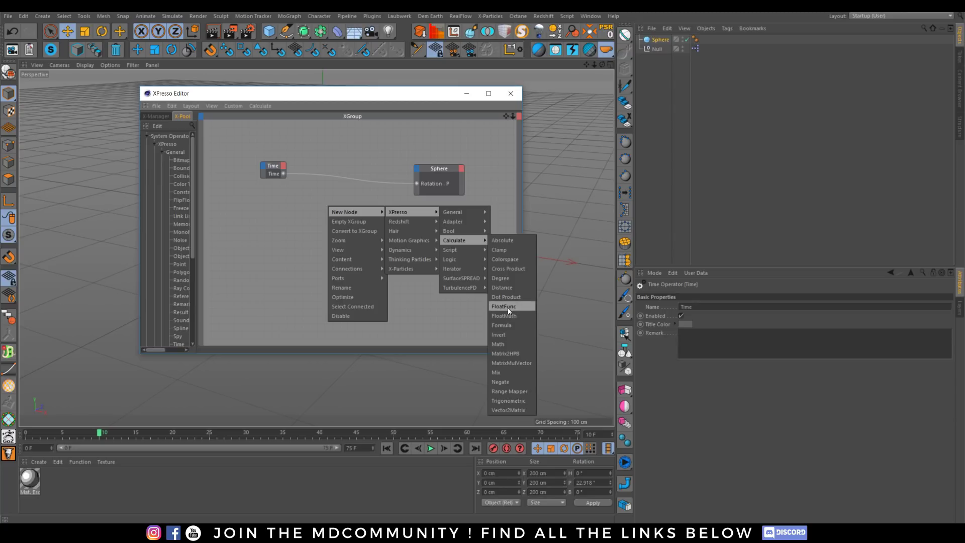
left_click(507, 344)
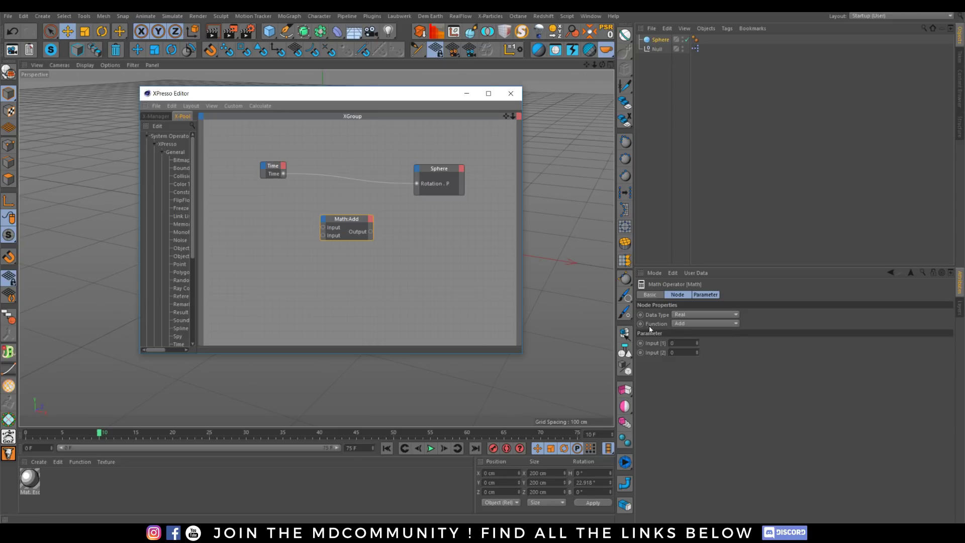
left_click(680, 324)
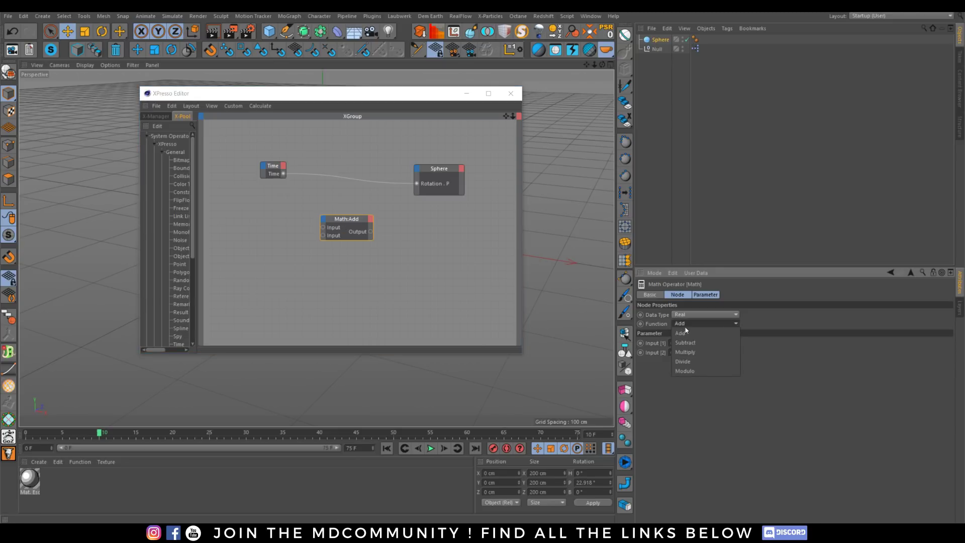
left_click(693, 354)
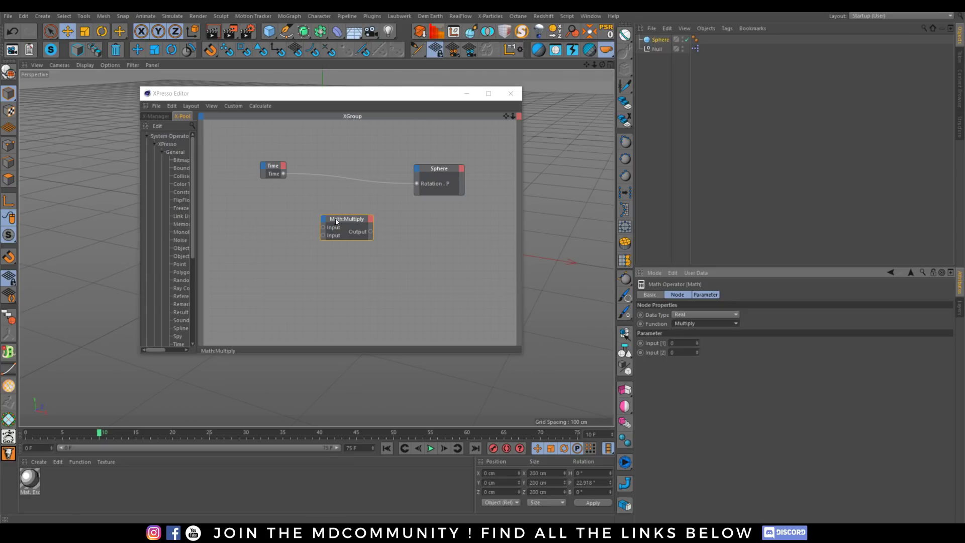
Step: Wire Time into the Multiply input and the Multiply output into Rotation.P
left_click_drag(337, 219, 342, 200)
left_click_drag(284, 174, 328, 207)
left_click_drag(415, 187, 417, 184)
left_click_drag(349, 199, 351, 152)
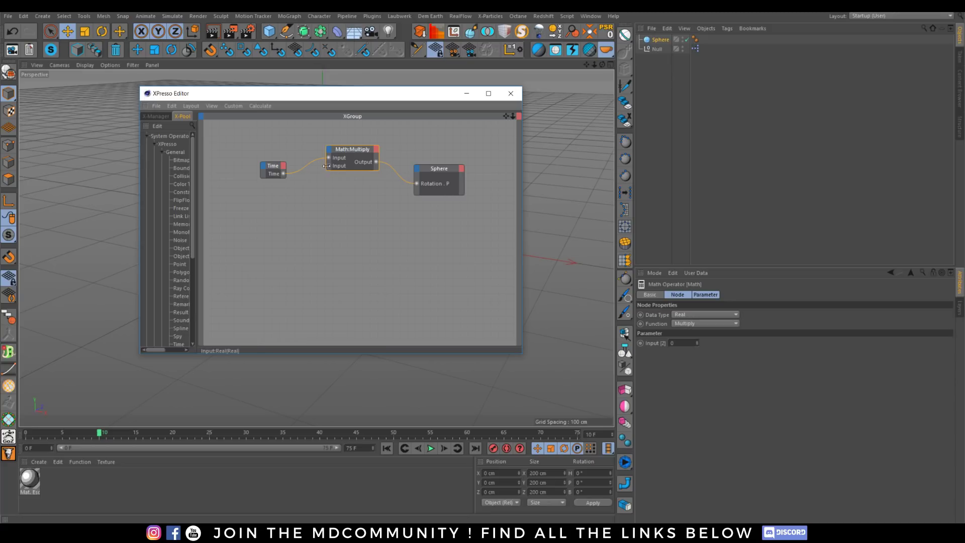
Step: Minimize the XPresso editor and open Manage User Data for the Sphere
left_click(467, 94)
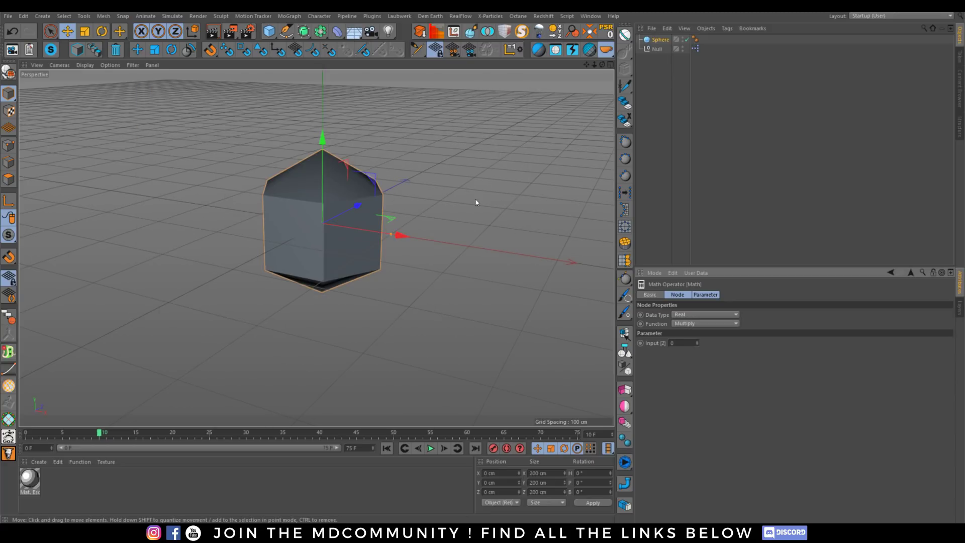
left_click(663, 40)
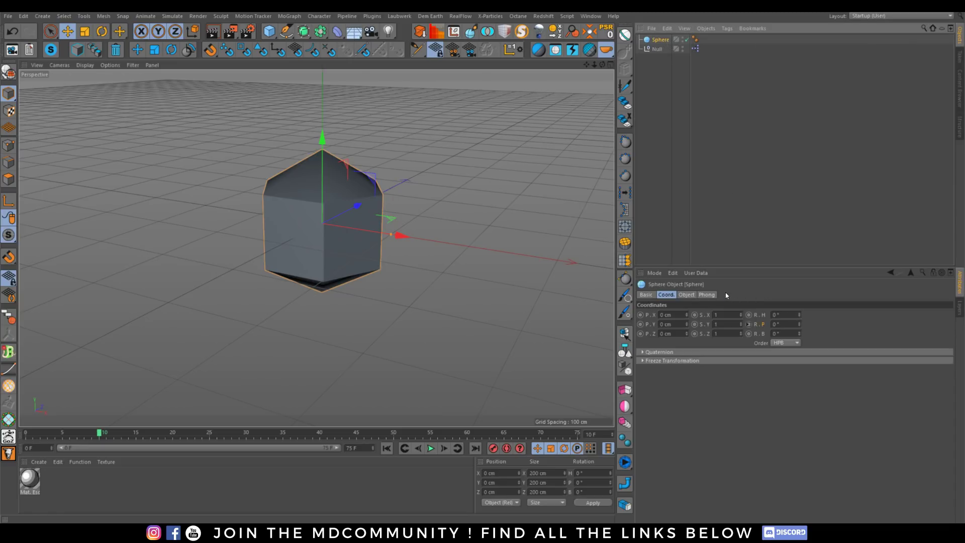
left_click(695, 274)
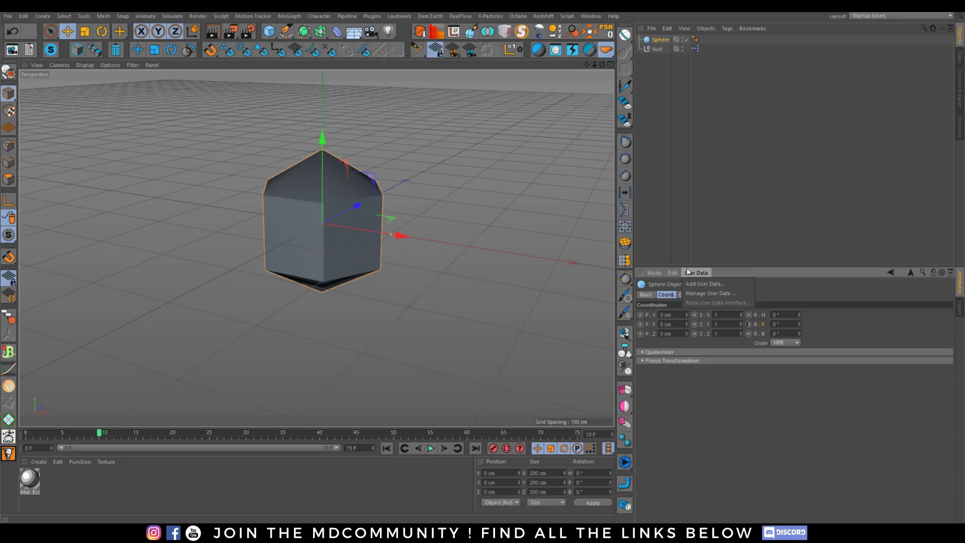
left_click(705, 294)
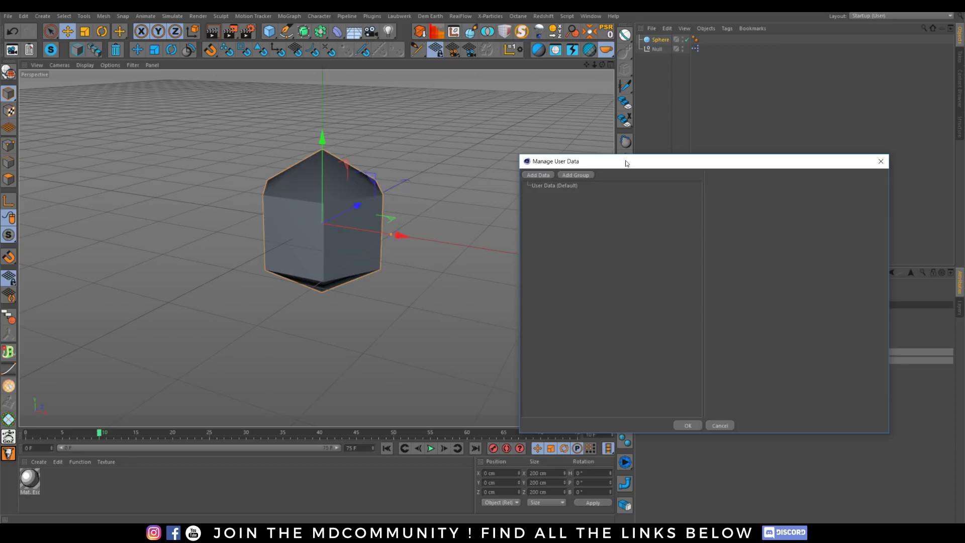
Step: Add a user-data group named Perp Rot, confirm, and show its tab
left_click(405, 163)
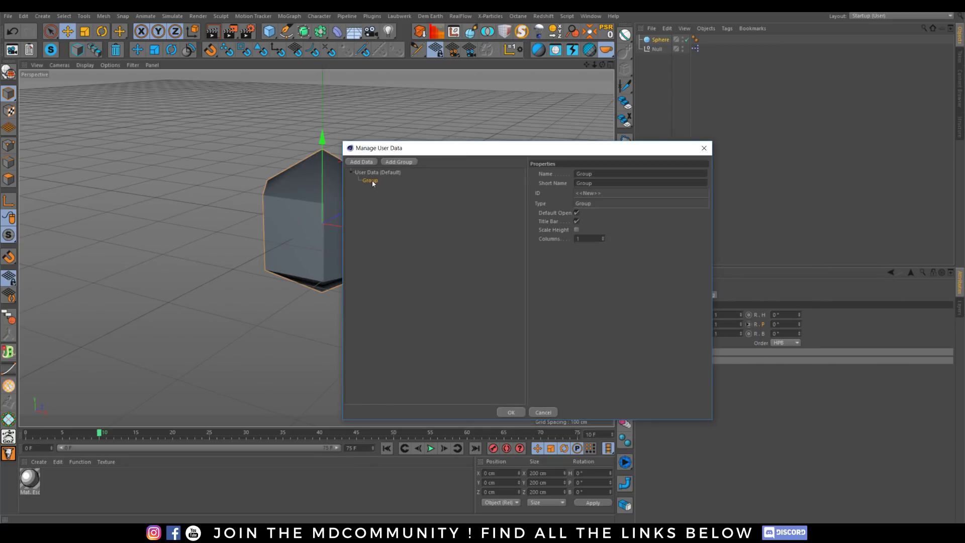
left_click_drag(371, 182, 372, 190)
double_click(590, 171)
type("Pr")
type("rp Rot")
left_click(511, 412)
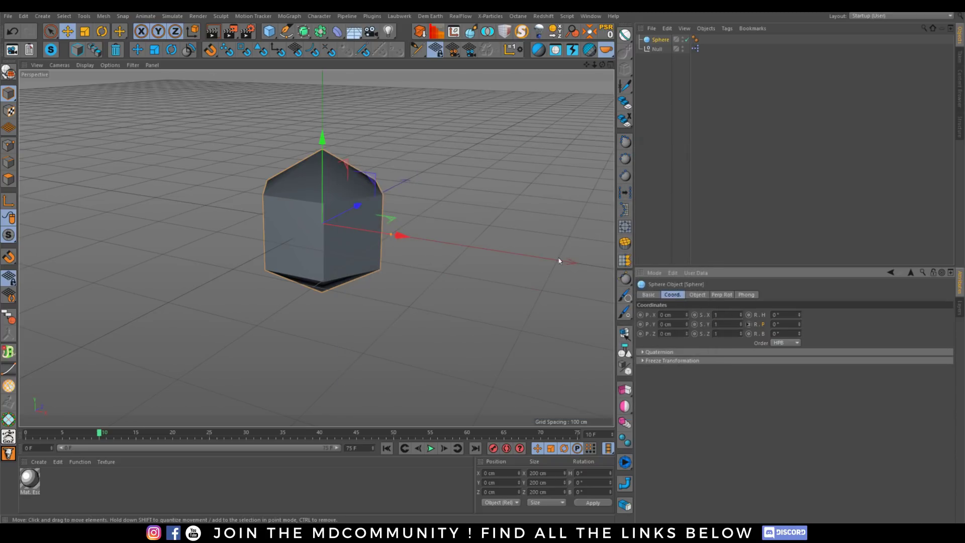
left_click(722, 294)
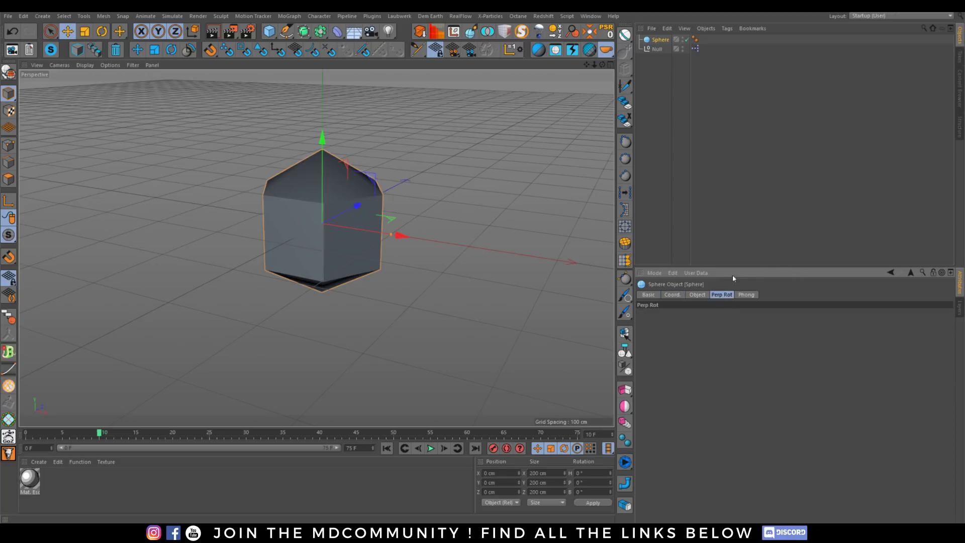
Step: Add a user-data group named Color to the Sphere, then return to the Perp Rot tab
left_click(702, 277)
left_click(710, 291)
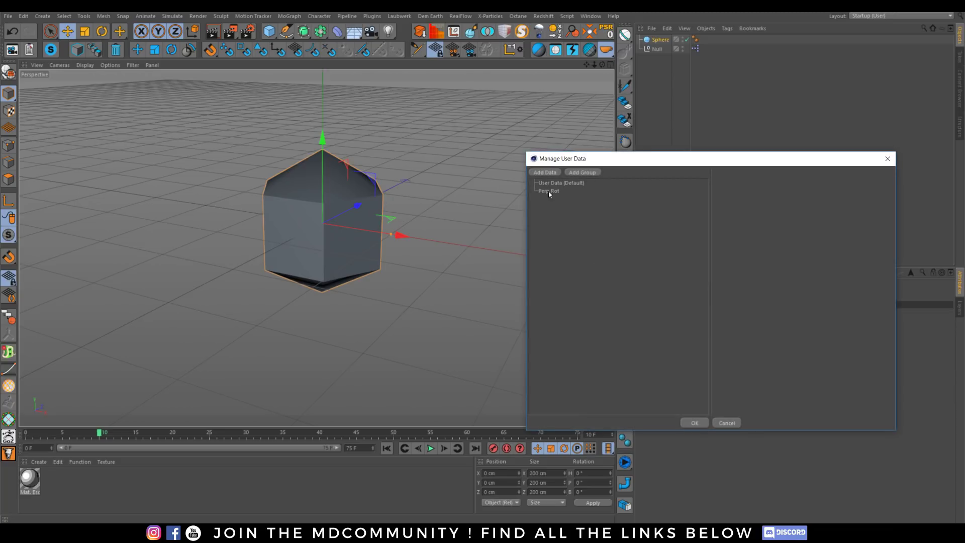
left_click(583, 173)
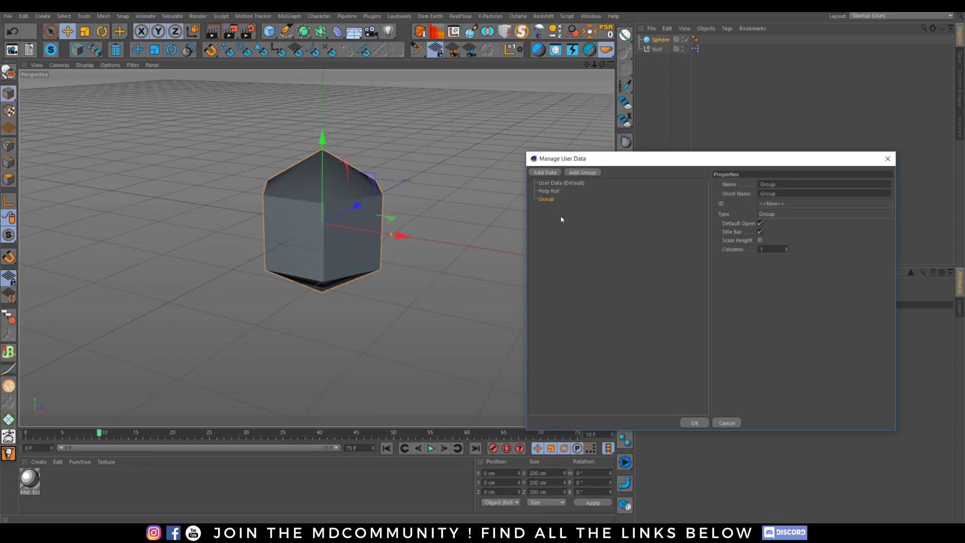
double_click(783, 184)
type("Color")
left_click(693, 423)
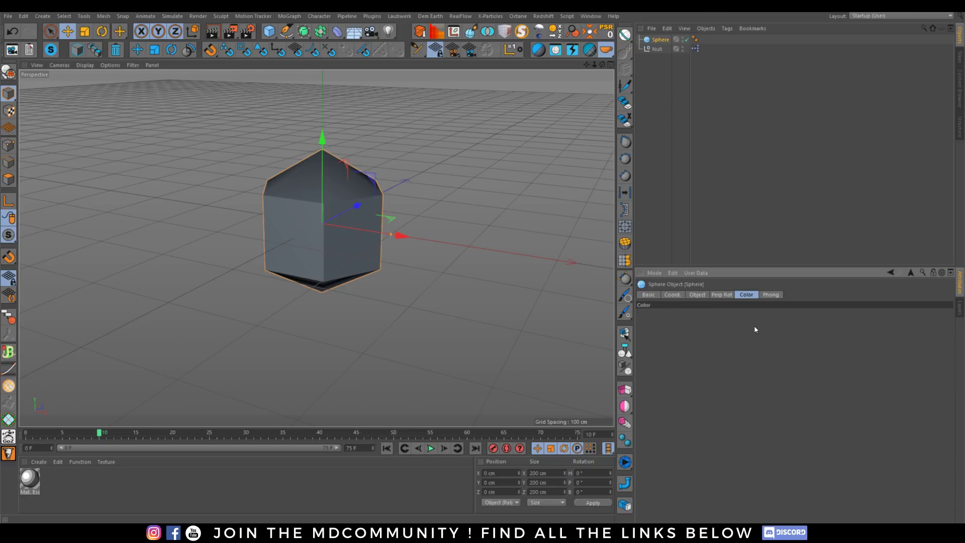
left_click(723, 295)
Step: In Manage User Data, select Perp Rot and add a new data entry under it
left_click(692, 273)
left_click(704, 291)
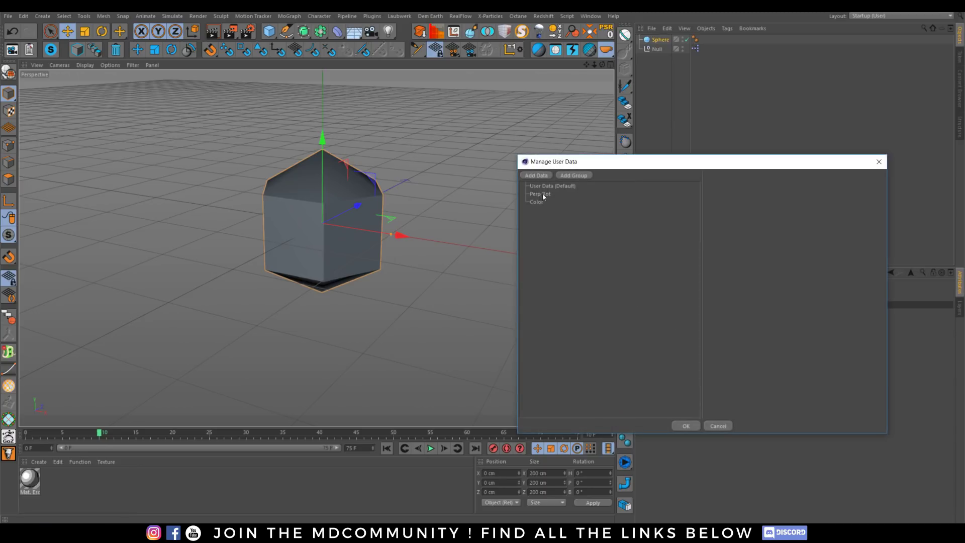
left_click_drag(598, 163, 295, 137)
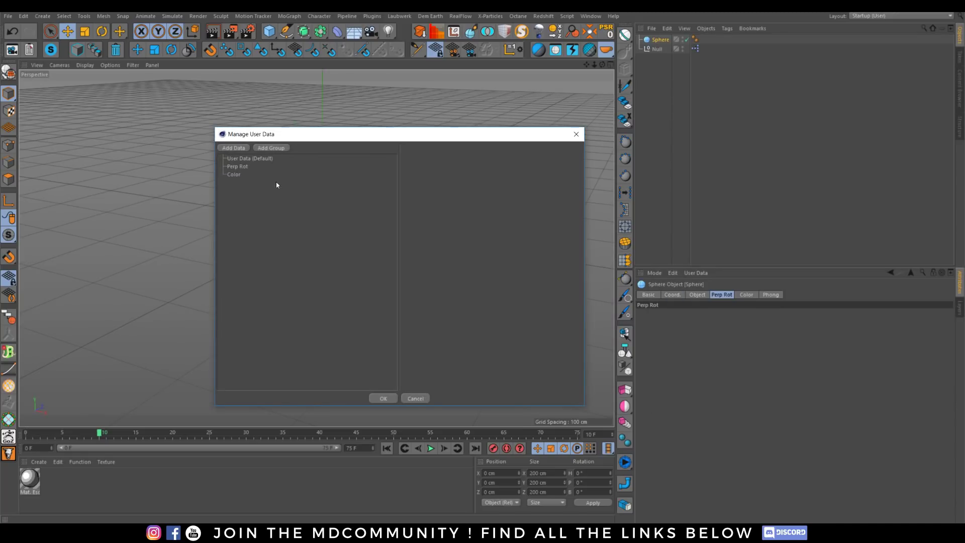
left_click(238, 169)
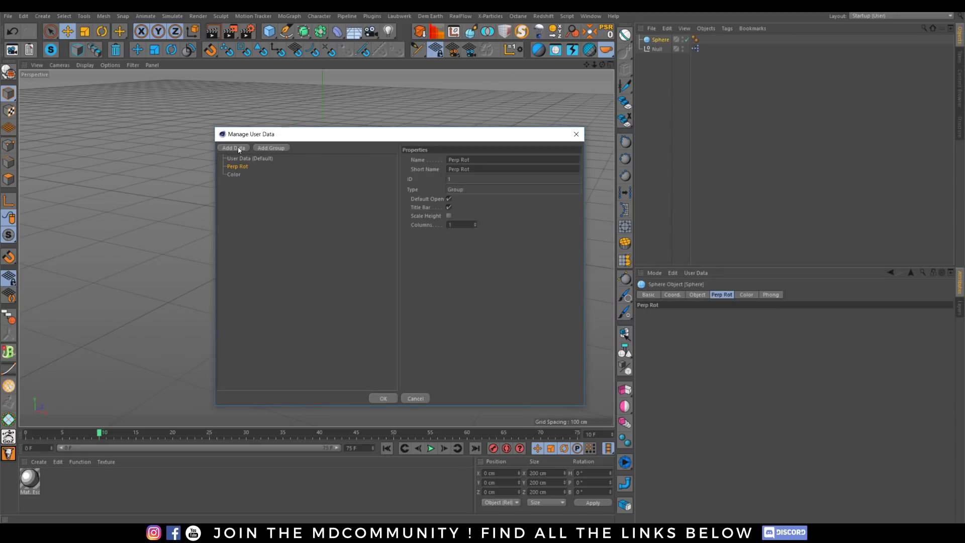
left_click(234, 148)
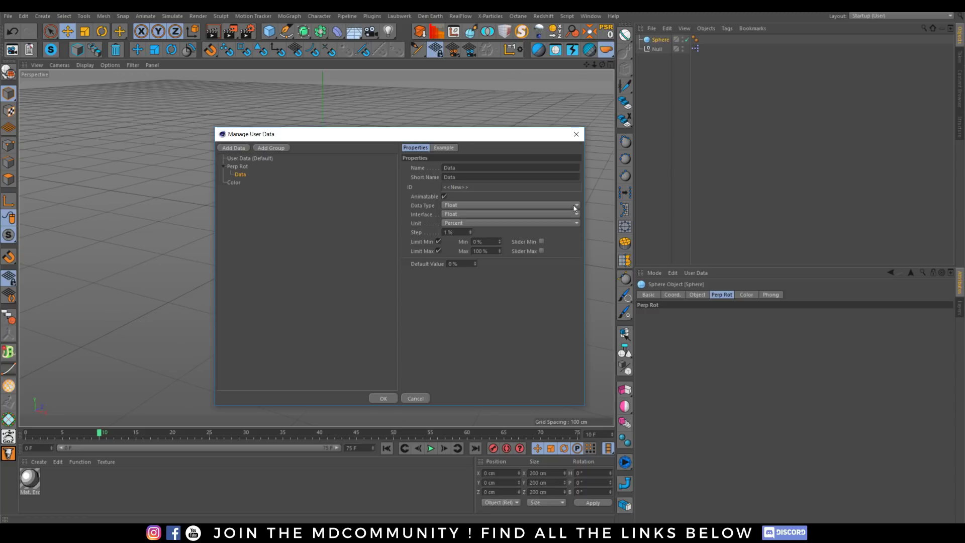
Step: After trying Gradient, Button and Color, set the entry's data type to Float
left_click(576, 206)
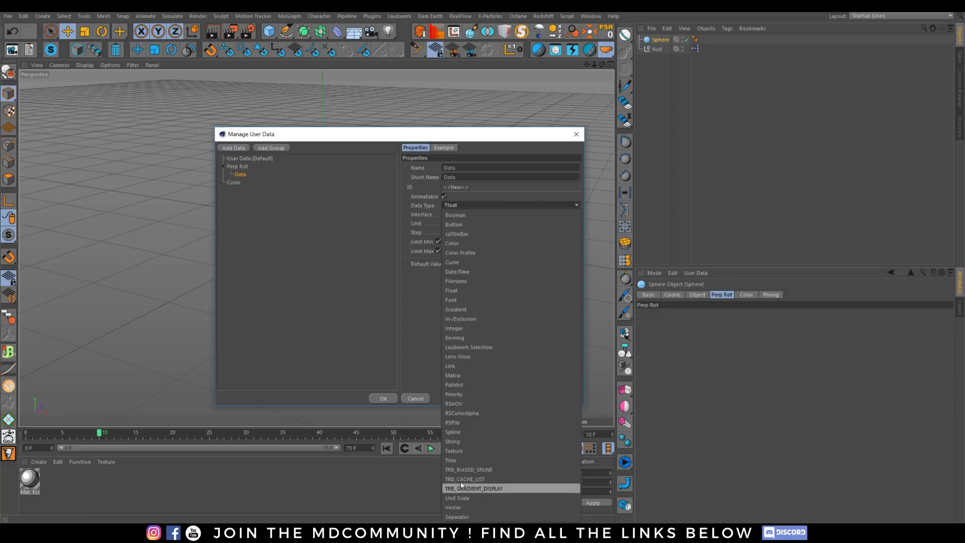
left_click(472, 308)
left_click(570, 208)
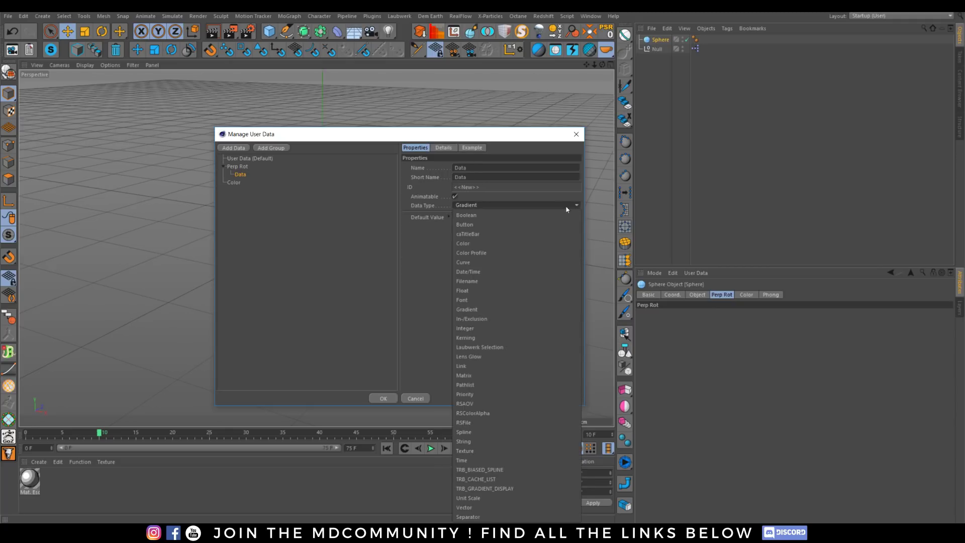
left_click(478, 223)
left_click(478, 189)
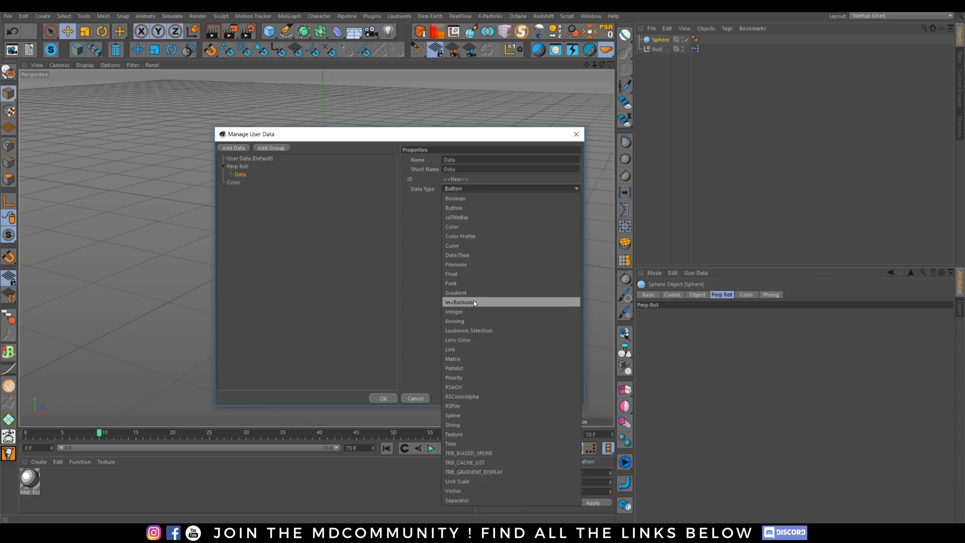
left_click(457, 228)
left_click(495, 208)
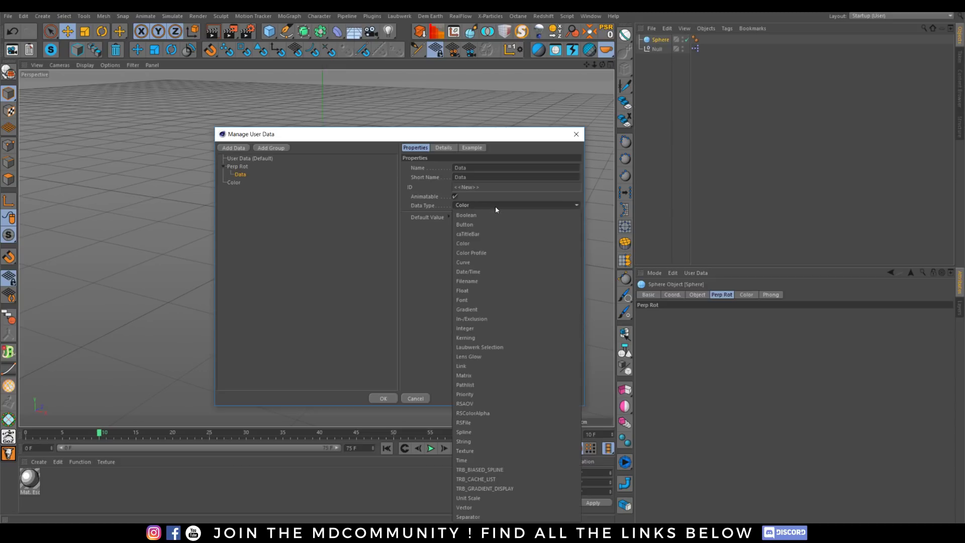
left_click(468, 291)
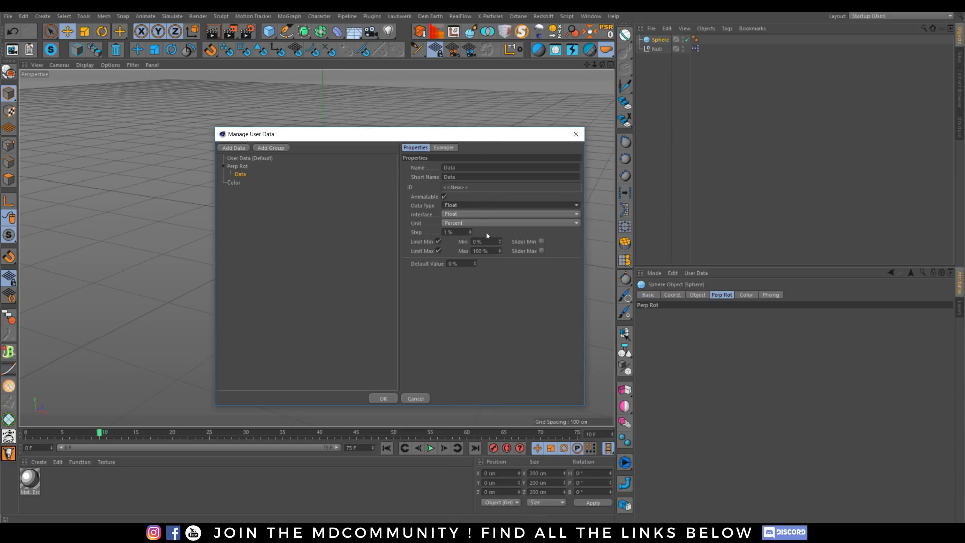
left_click(465, 222)
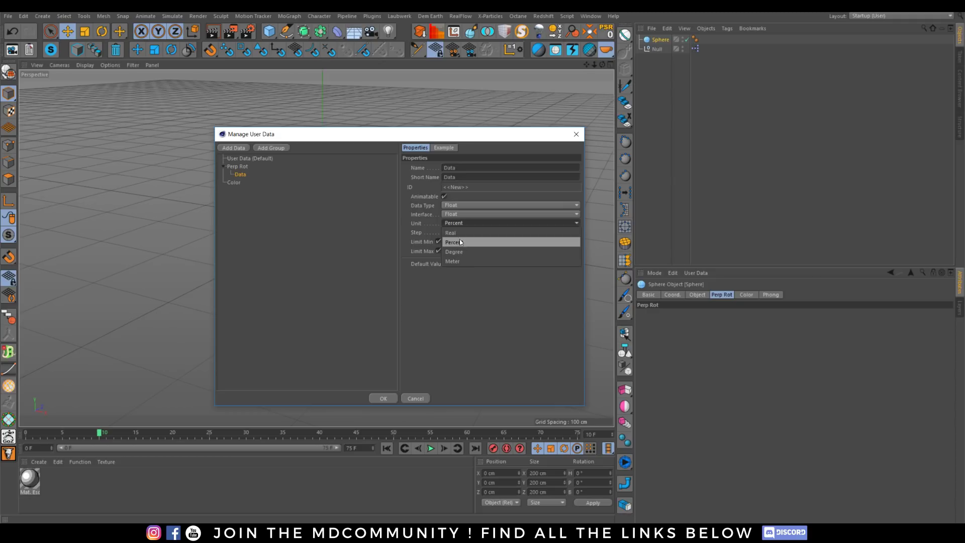
Step: Set the Data entry's unit to Real and its maximum to 10
left_click(454, 232)
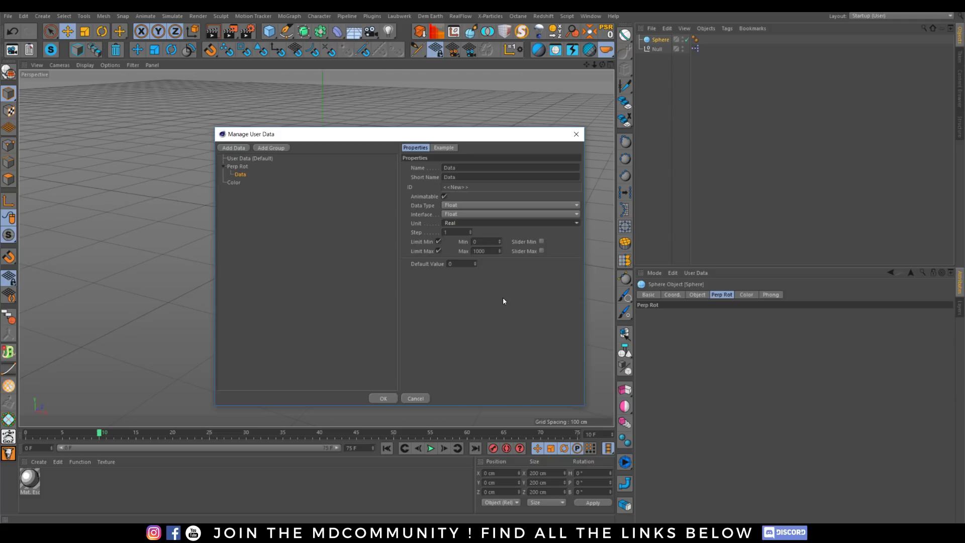
double_click(480, 251)
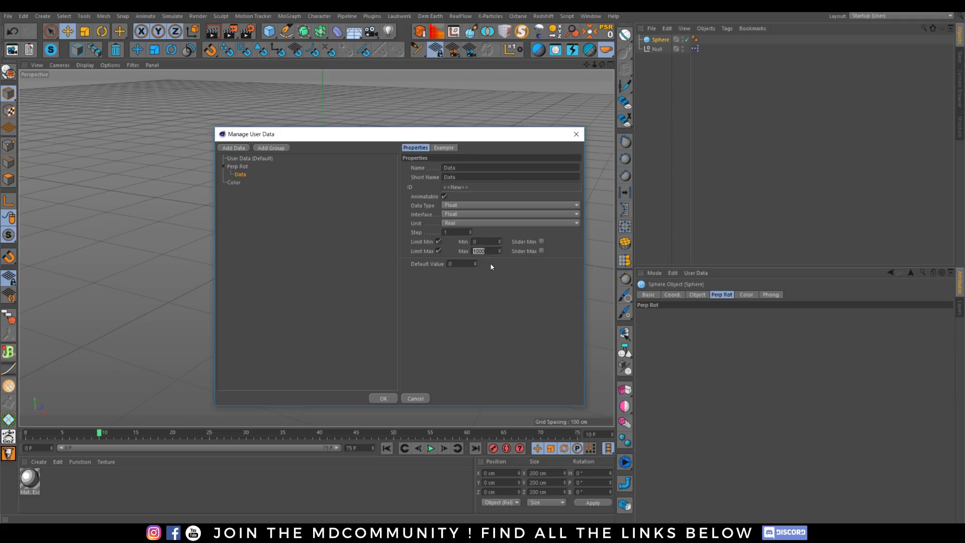
key("BackSpace")
left_click(486, 252)
type("10")
key("Return")
Step: Make the entry a Float Slider and leave its default value at 0
left_click(455, 216)
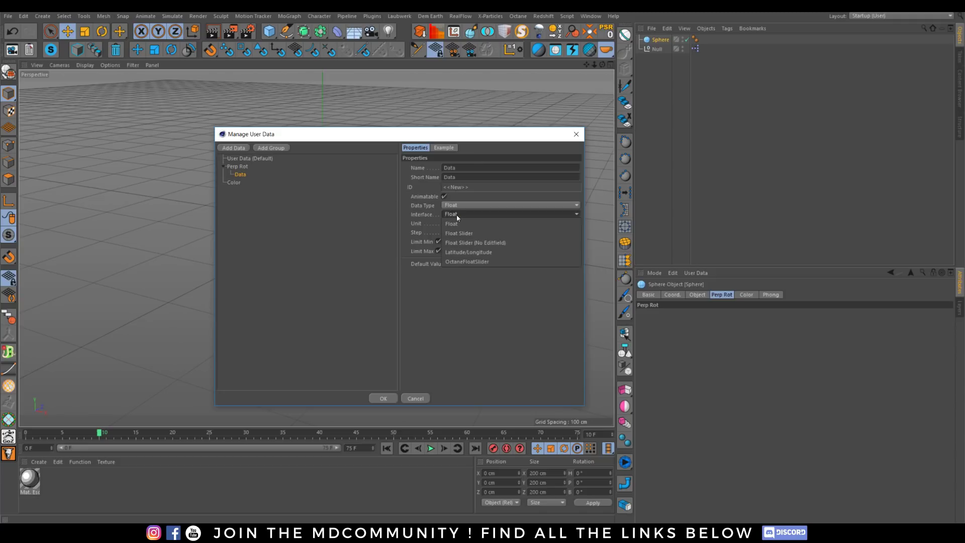
left_click(455, 217)
left_click(476, 262)
left_click(476, 265)
left_click(460, 216)
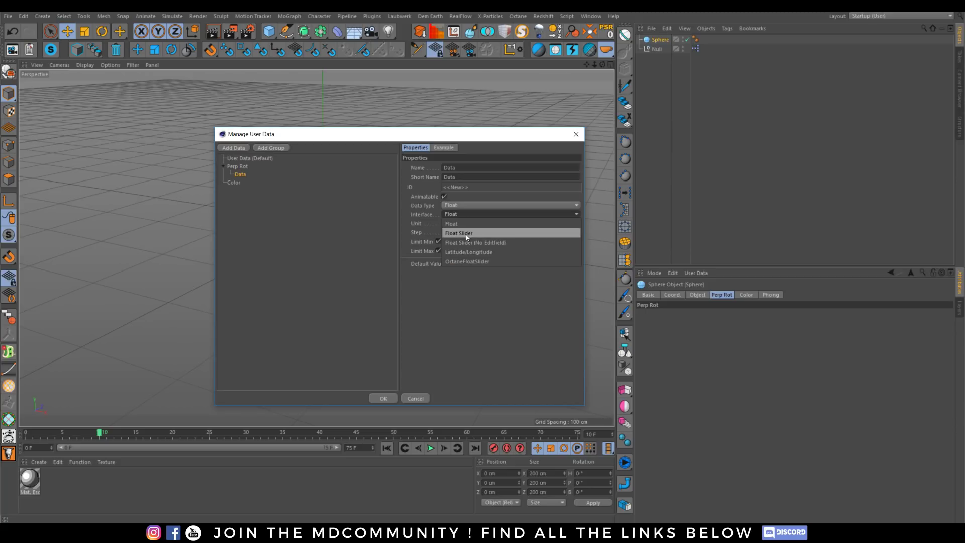
left_click(466, 234)
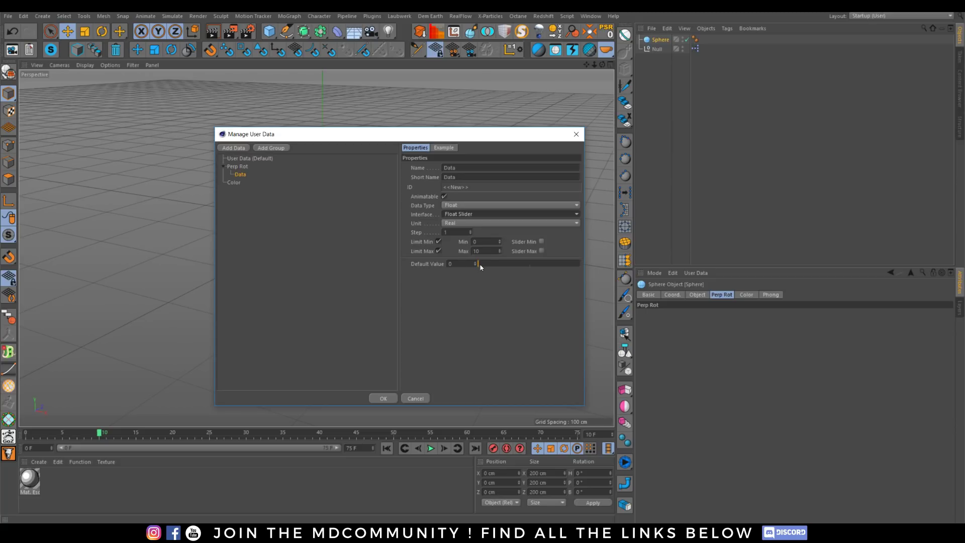
mouse_move(480, 265)
left_mouse_down()
mouse_move(556, 263)
mouse_move(481, 262)
left_mouse_up()
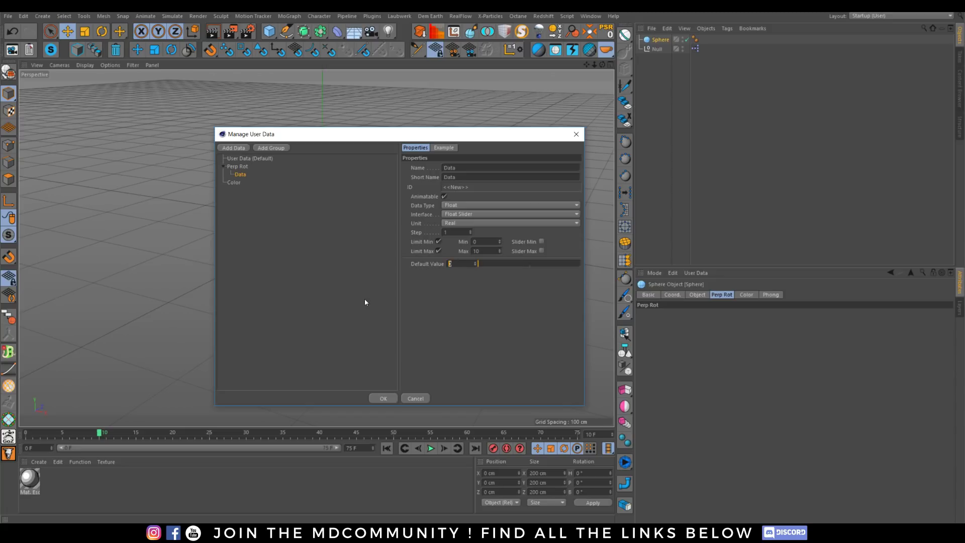
type("5")
key("Return")
left_click_drag(523, 261, 435, 292)
Step: Confirm the Data slider under Perp Rot and test it up to 10
left_click(382, 397)
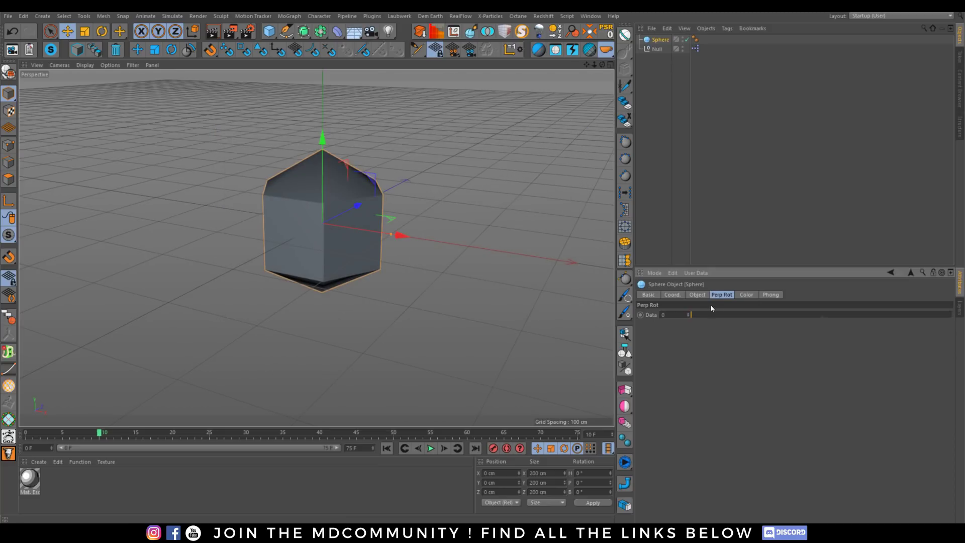
left_click_drag(718, 320, 575, 312)
double_click(695, 49)
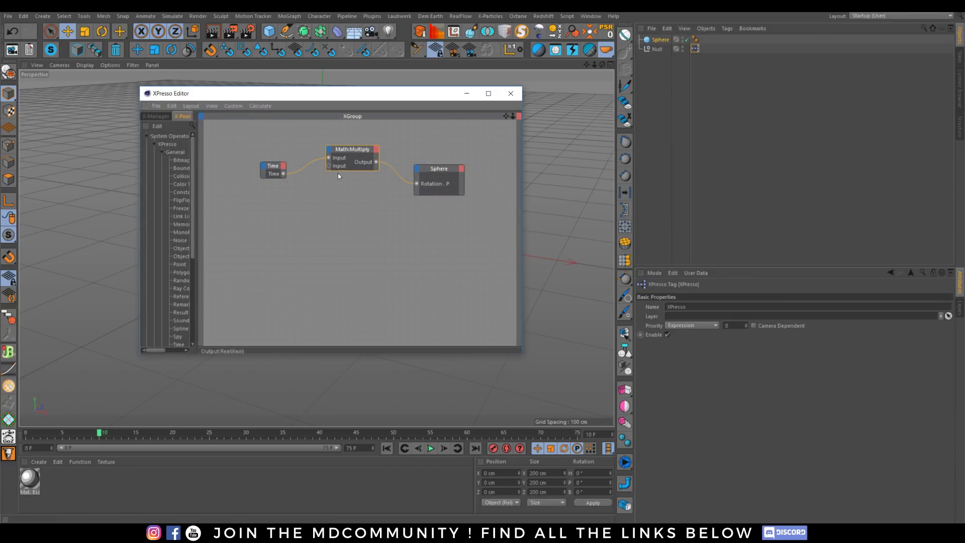
Step: Rearrange the Time and Multiply nodes and add a Sphere object node below Time
left_click_drag(345, 154, 333, 159)
left_click_drag(270, 171, 259, 161)
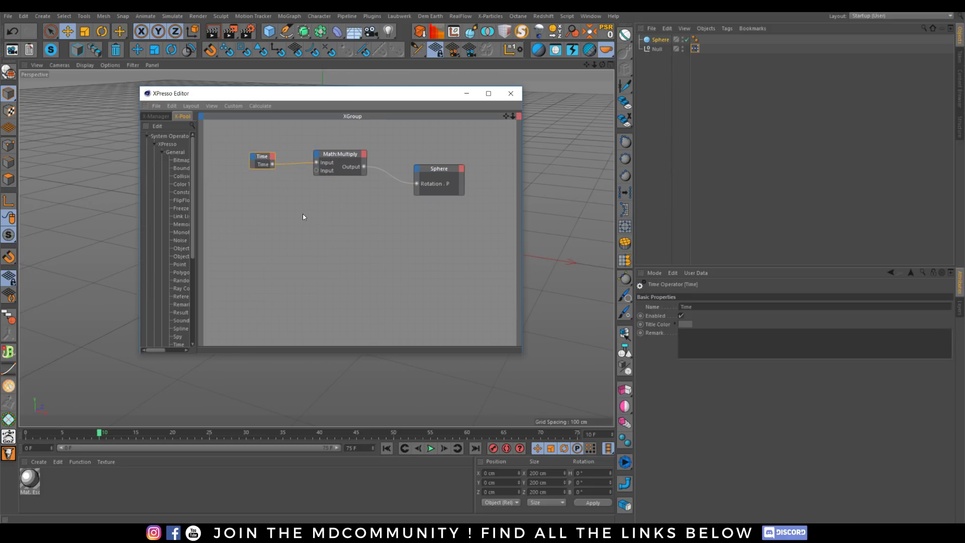
left_click(337, 157)
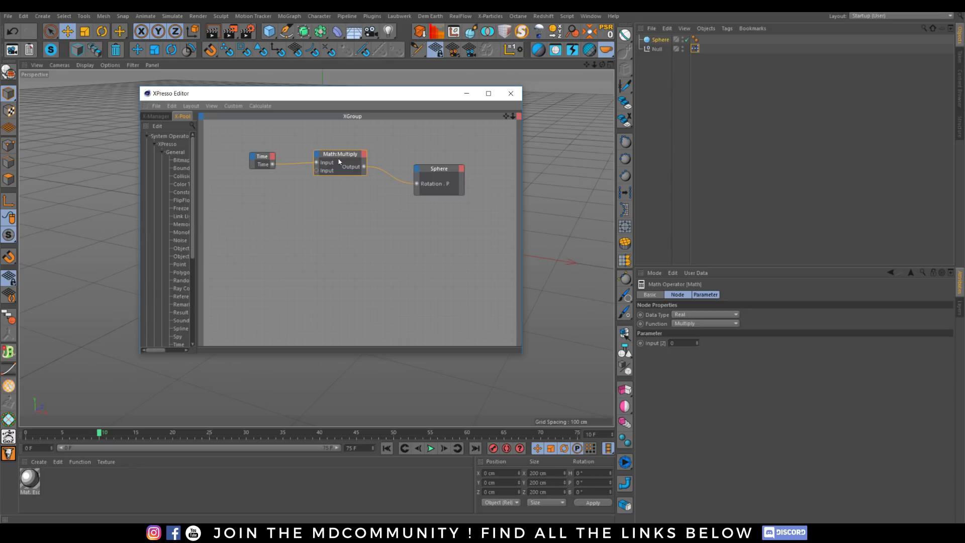
left_click_drag(339, 160, 345, 150)
left_click_drag(262, 160, 263, 168)
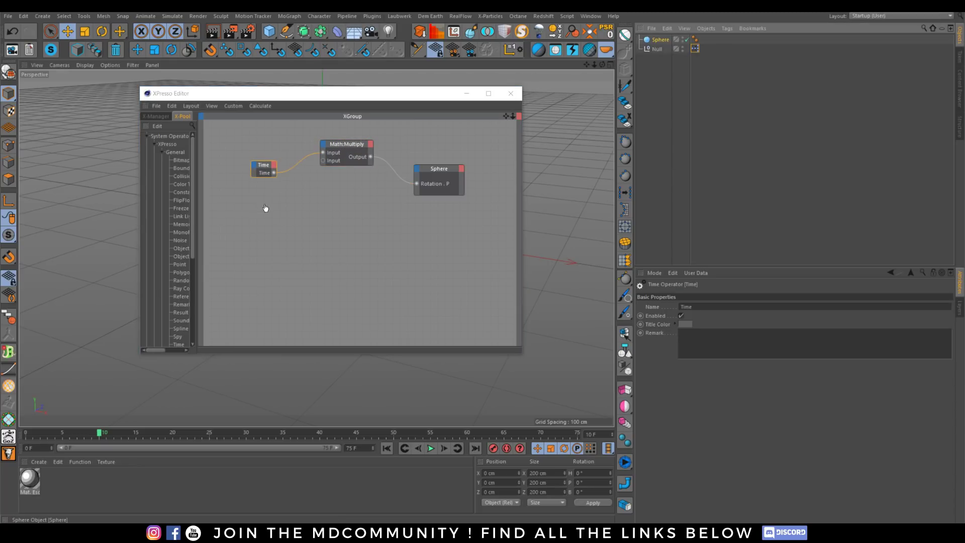
mouse_move(266, 207)
left_mouse_down()
mouse_move(265, 227)
mouse_move(312, 224)
mouse_move(253, 203)
left_mouse_up()
Step: Rename the Sphere's Data user-data parameter to Rot P
left_click(661, 41)
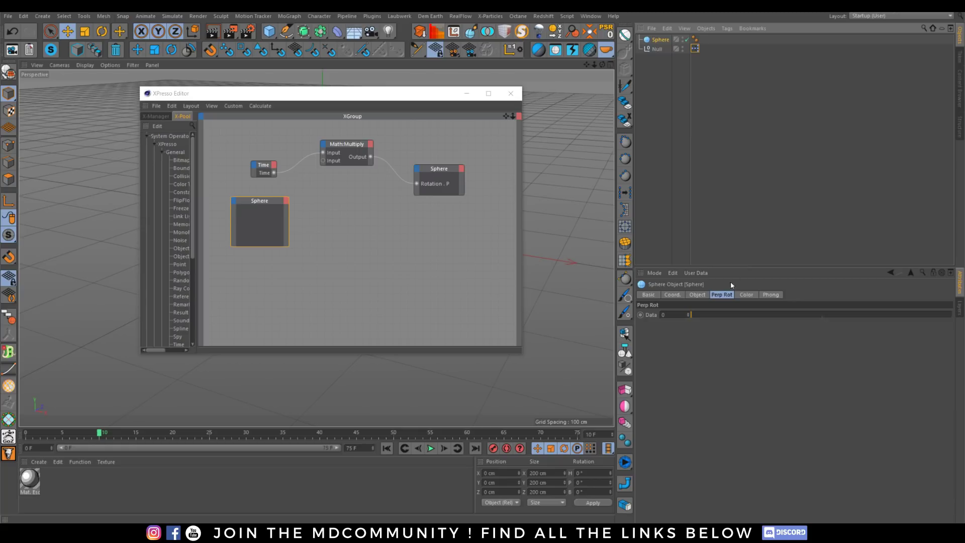
left_click(652, 315)
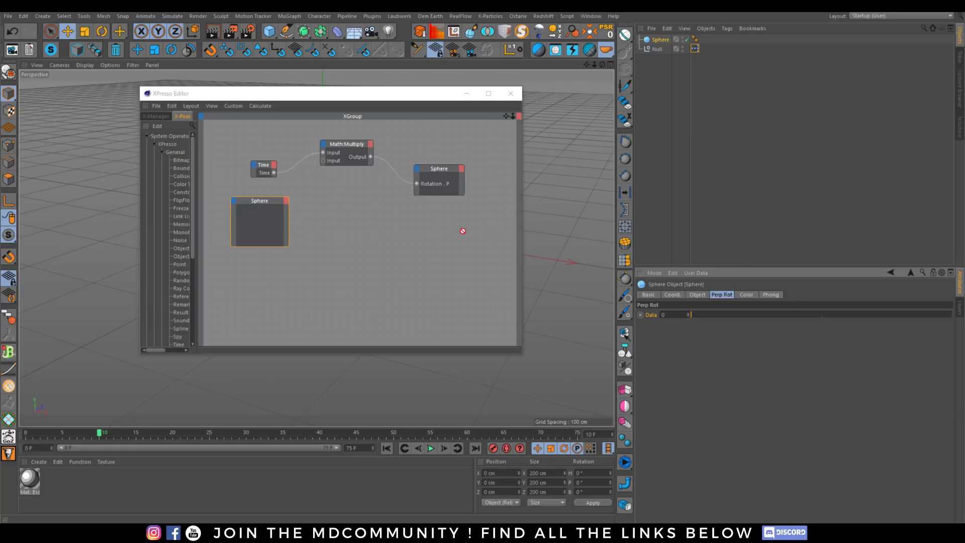
left_click(701, 272)
left_click(708, 297)
left_click(546, 200)
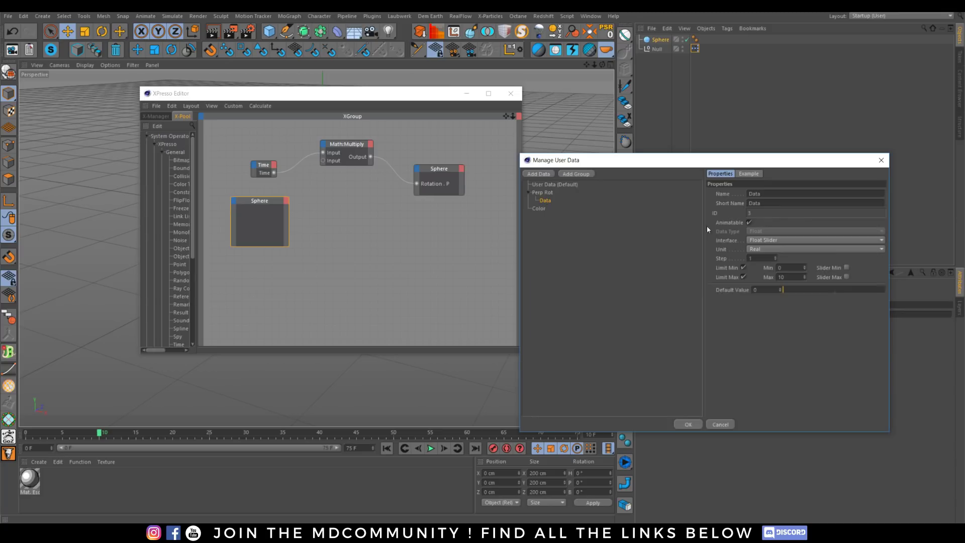
type("Rot P")
key("Return")
left_click(688, 425)
Step: Wire the Sphere node's Rot P into Multiply's second input and close the XPresso Editor
left_click(673, 295)
left_click(720, 296)
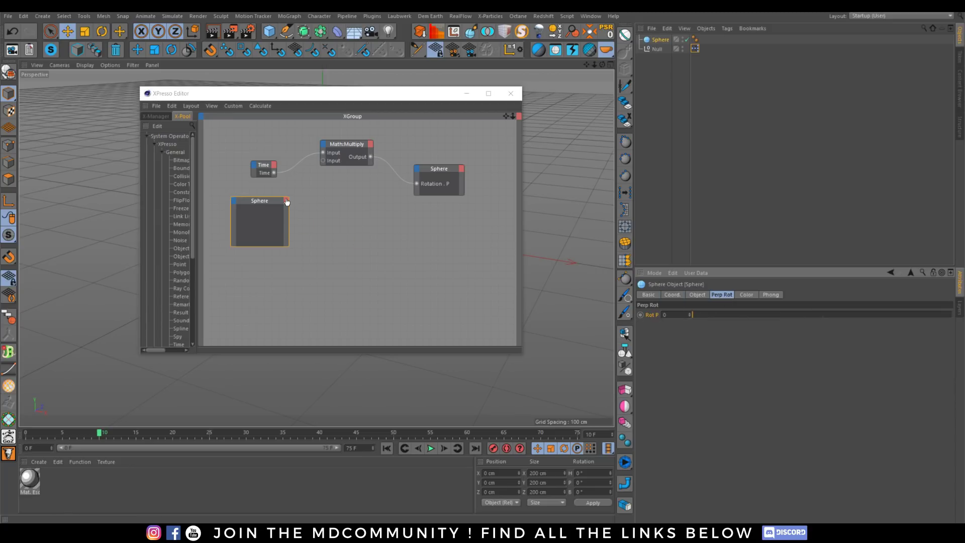
left_click_drag(285, 225, 303, 217)
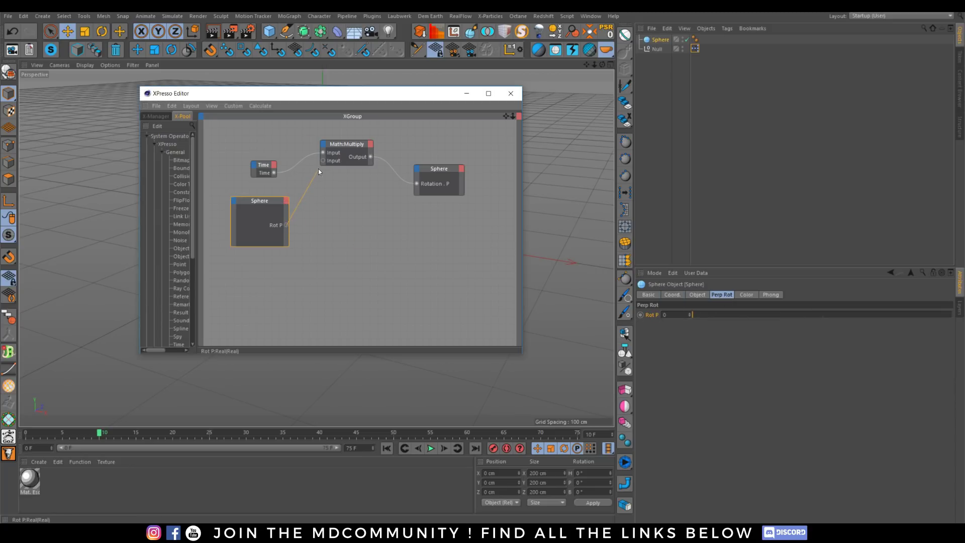
left_click_drag(322, 162, 322, 161)
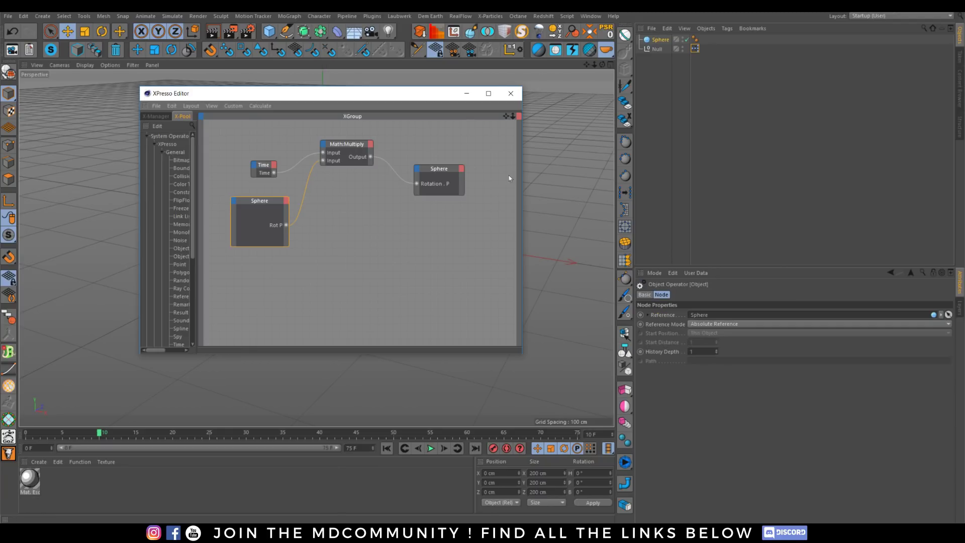
left_click(511, 93)
left_click(661, 40)
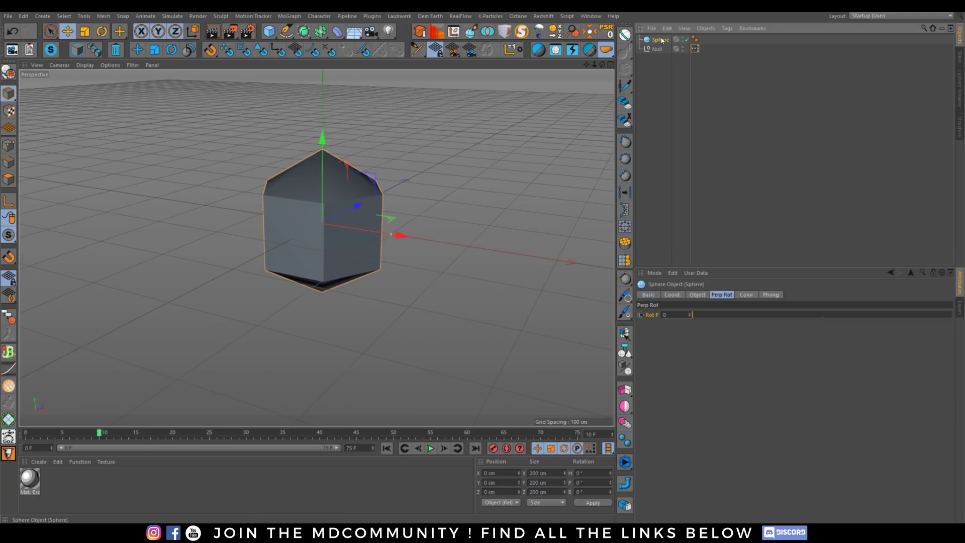
left_click(431, 448)
left_click_drag(703, 316, 875, 315)
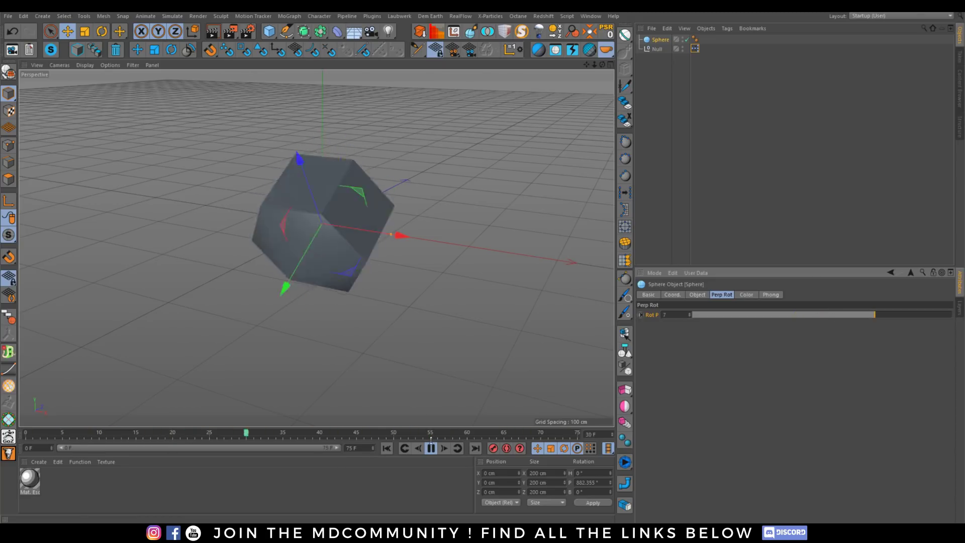
key("F8")
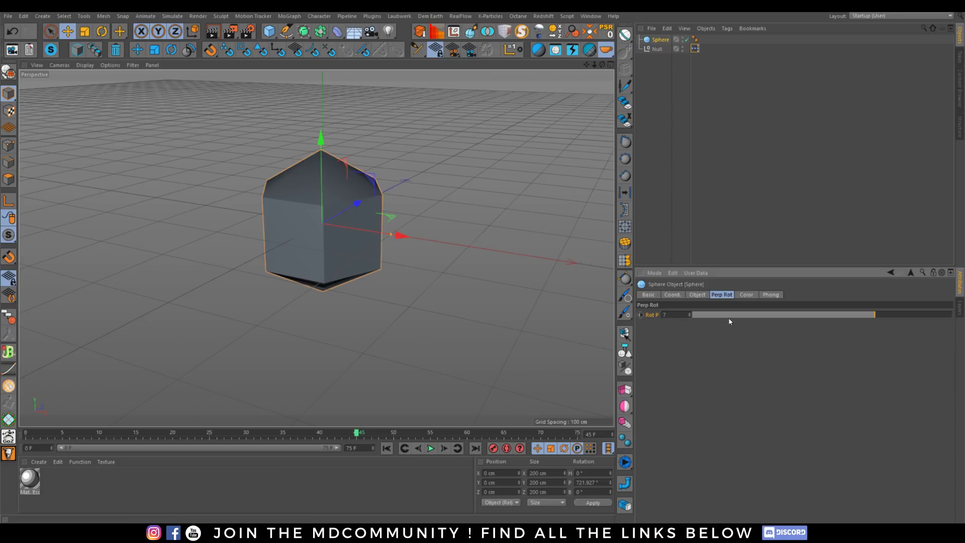
left_click_drag(728, 318, 663, 330)
Step: In Manage User Data, add a new entry named Rot B under Perp Rot
left_click(696, 273)
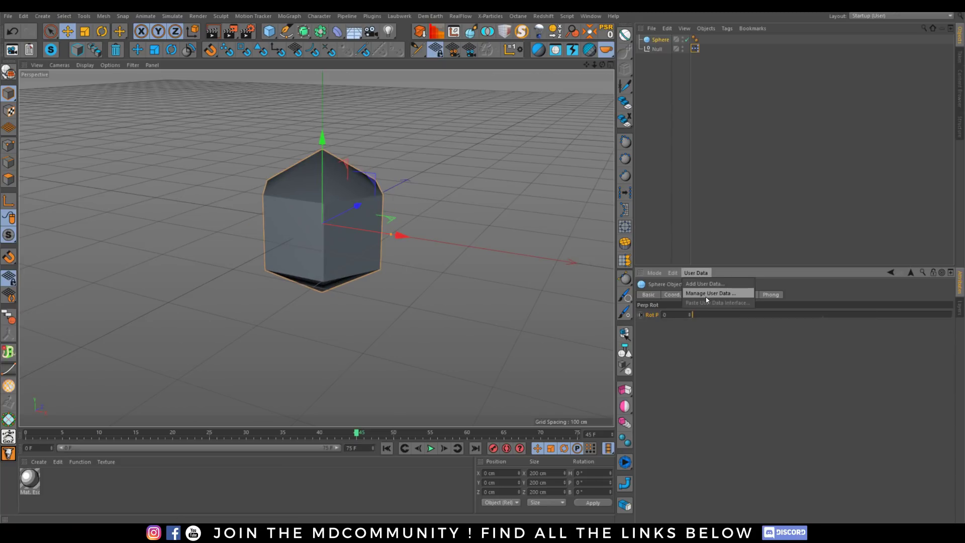
left_click(705, 296)
left_click(548, 203)
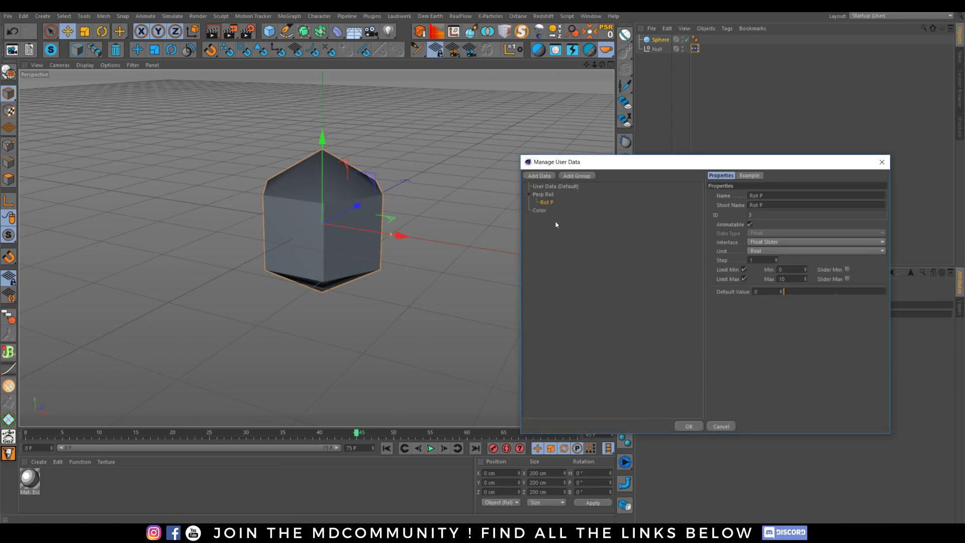
left_click(540, 176)
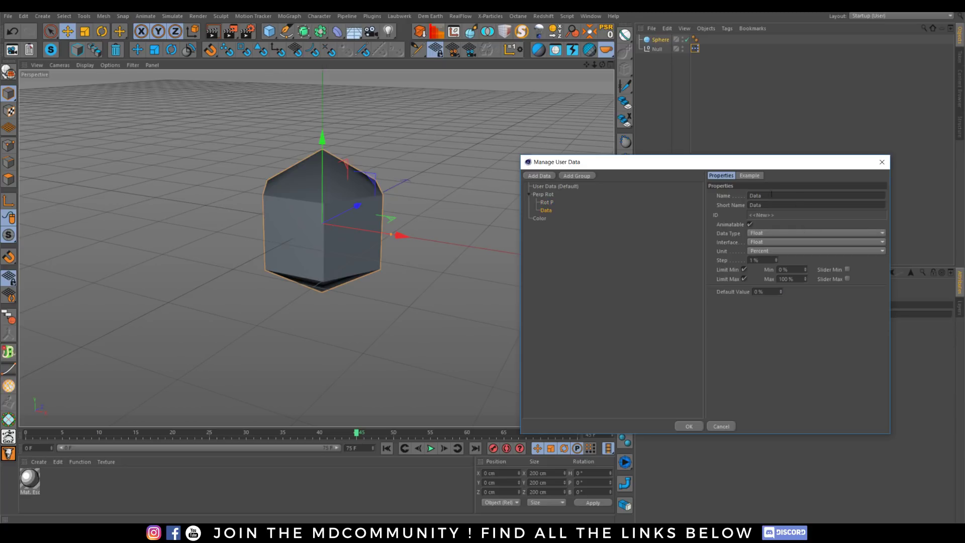
type("Rot B")
Step: Make Rot B a Float Slider in Real units, edit its maximum, and confirm
left_click(763, 242)
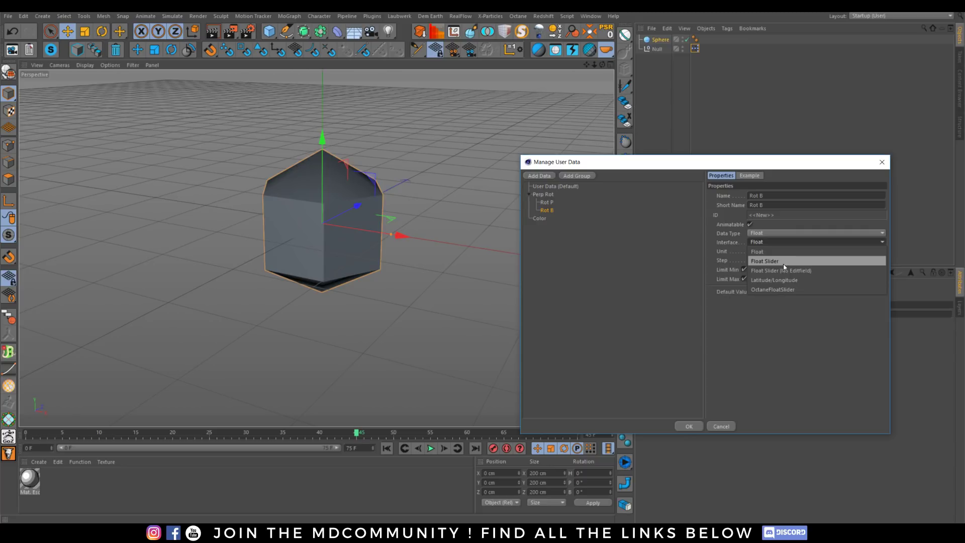
left_click(785, 267)
left_click(750, 251)
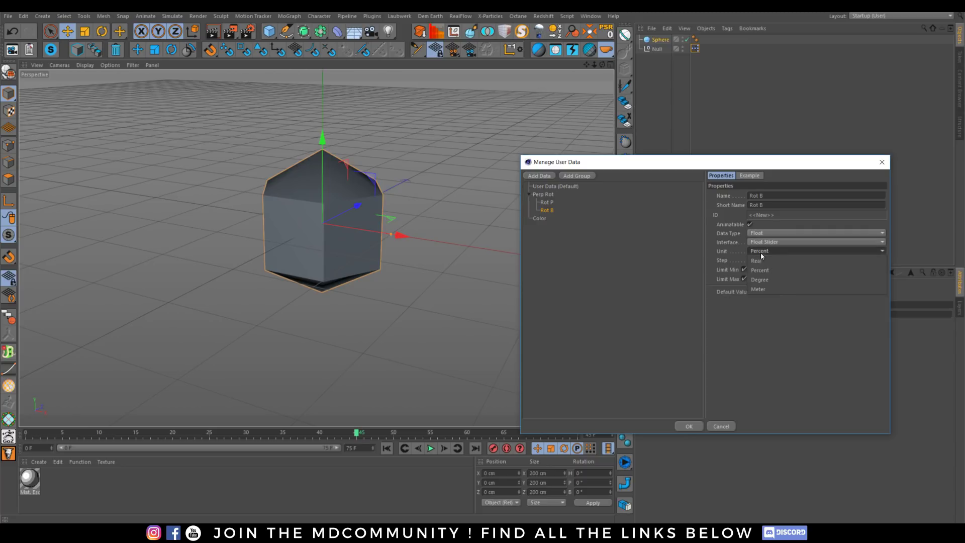
left_click(758, 243)
left_click(790, 279)
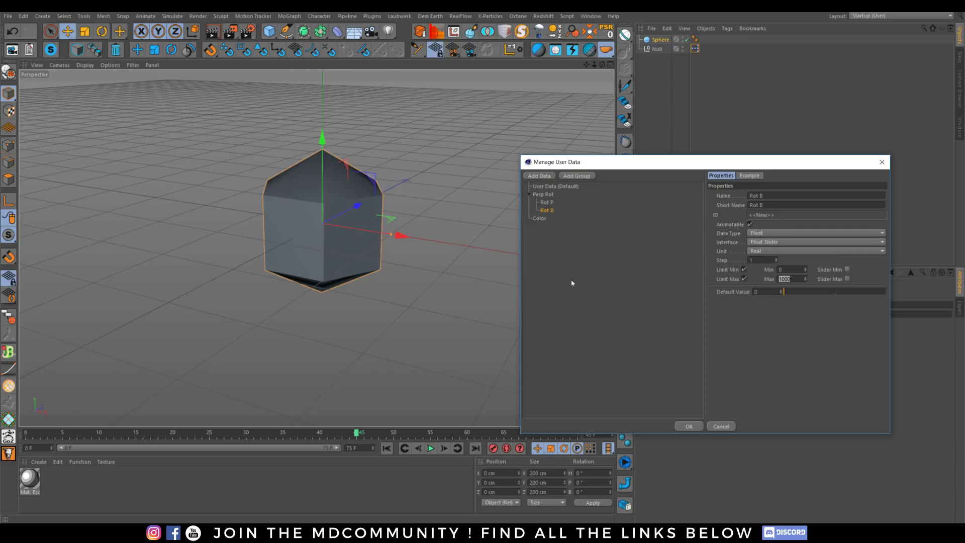
type("20")
left_click(688, 425)
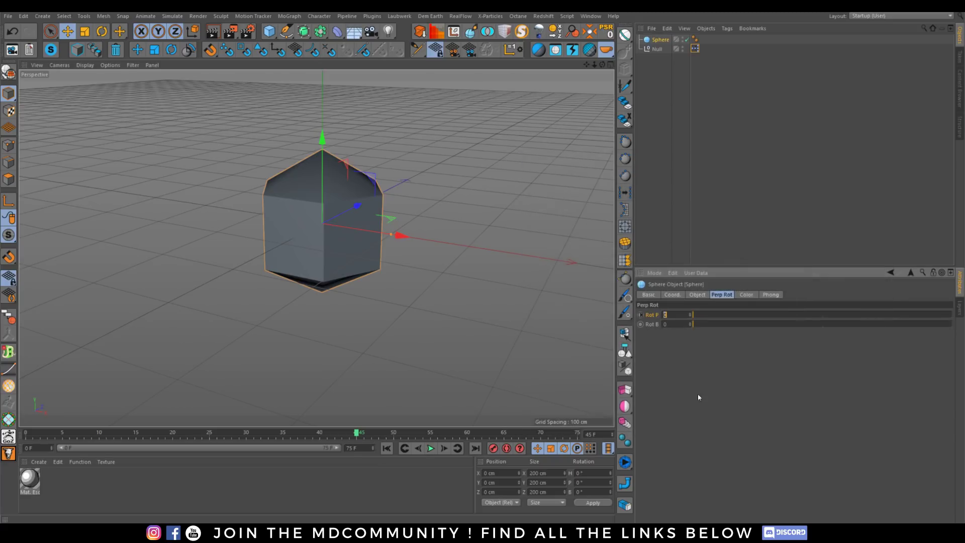
Step: Duplicate the Math:Multiply node below the original and wire Time into its first input
left_click(696, 49)
double_click(696, 49)
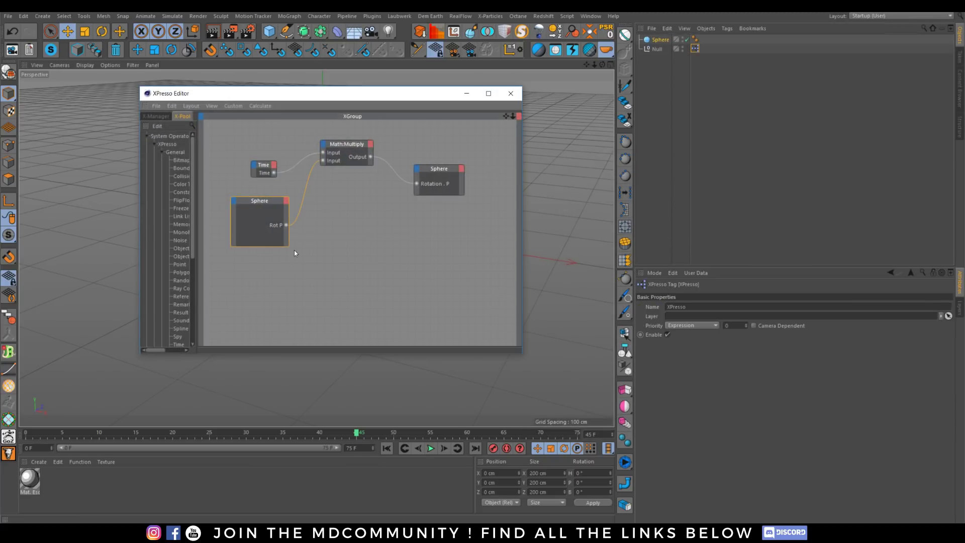
left_click(729, 264)
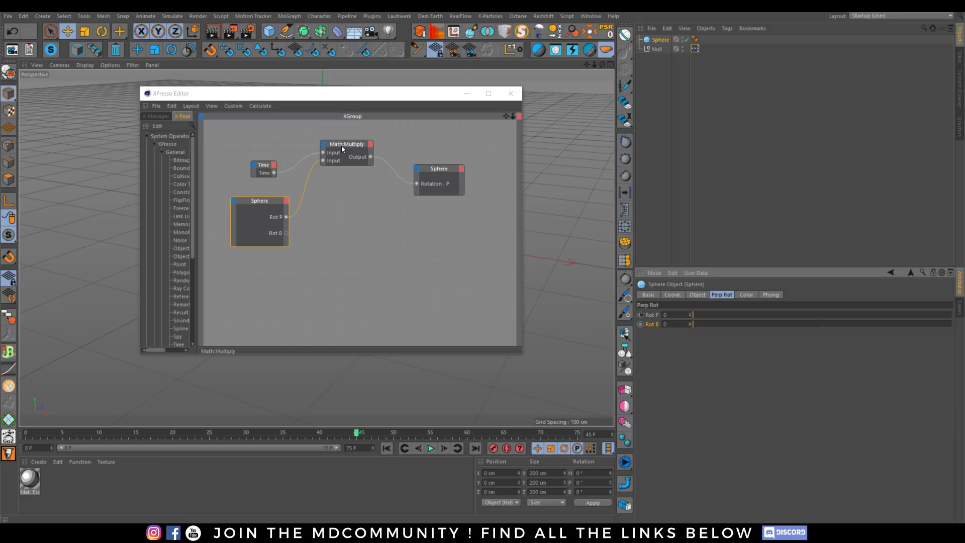
left_click_drag(342, 145, 316, 242)
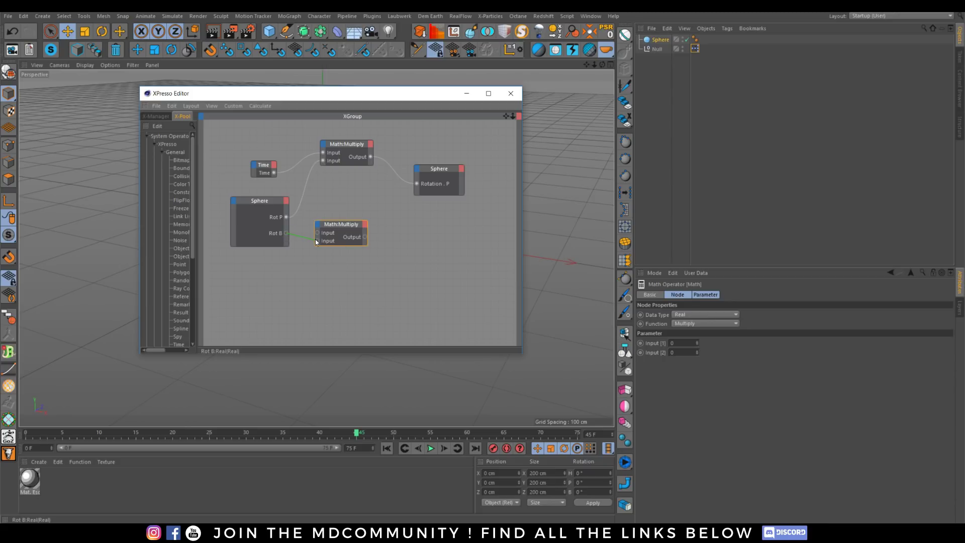
left_click(274, 176)
left_click_drag(273, 173, 408, 214)
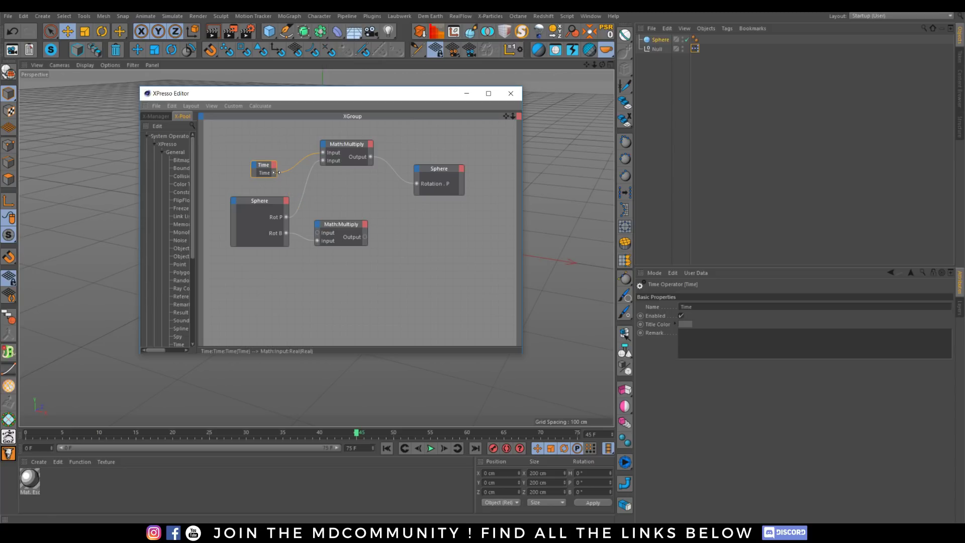
left_click_drag(318, 235, 317, 234)
Step: Add a Rotation.B input to the Sphere node and connect the lower Multiply's output to it
left_click(439, 176)
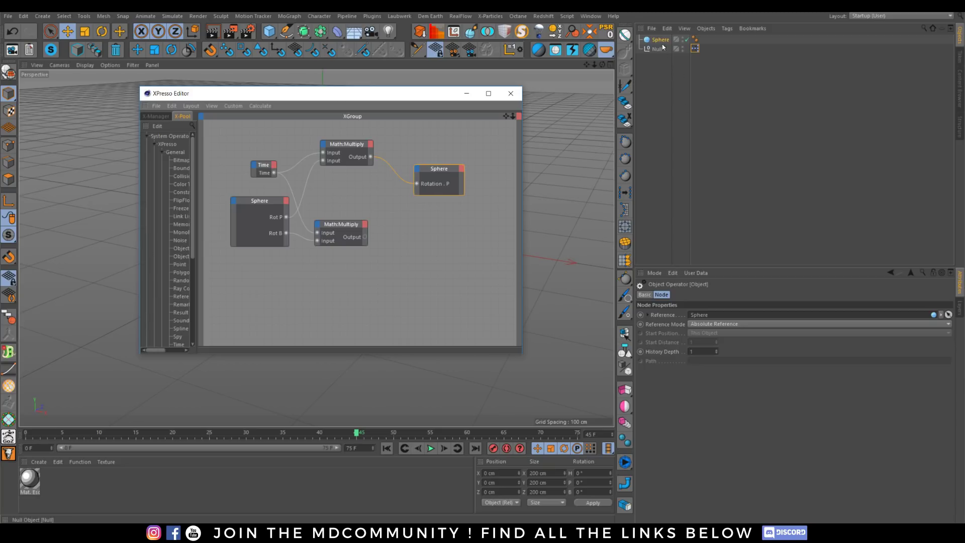
left_click(706, 136)
left_click(681, 296)
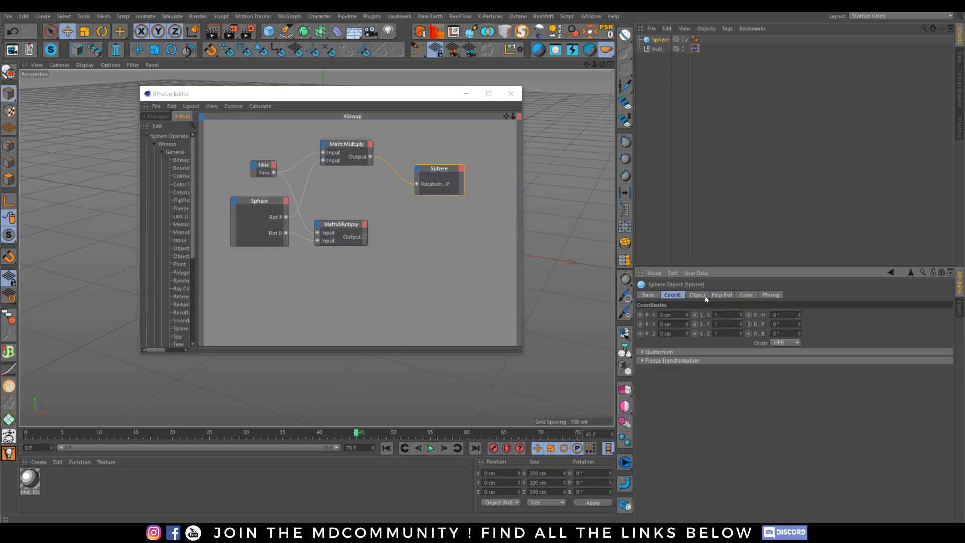
left_click_drag(419, 199, 422, 192)
left_click_drag(366, 237, 418, 188)
left_click(467, 93)
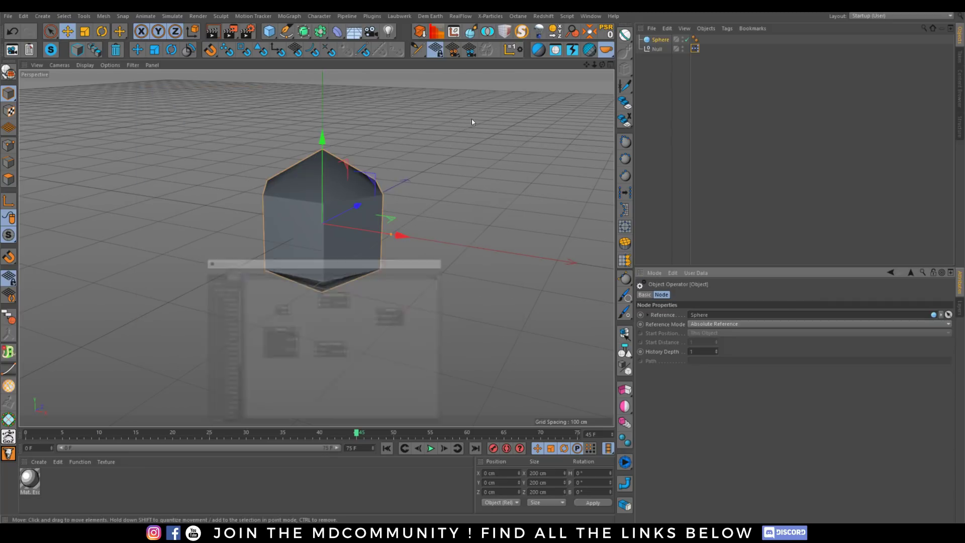
left_click(660, 40)
left_click(722, 295)
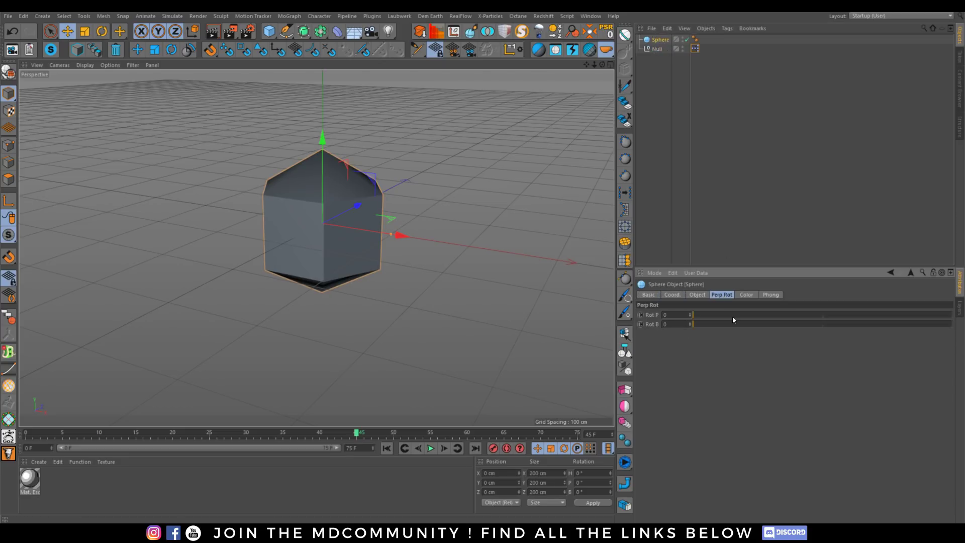
key("F8")
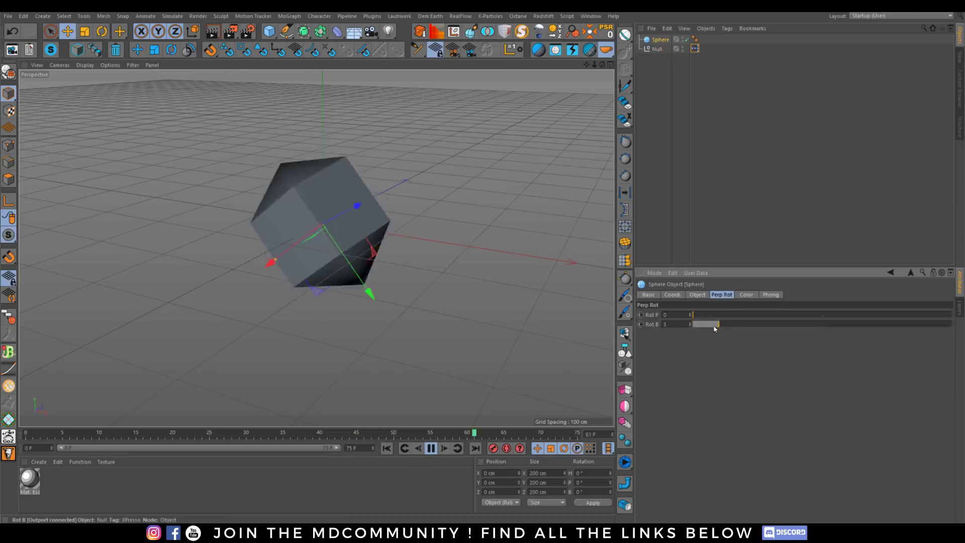
left_click_drag(724, 324, 782, 318)
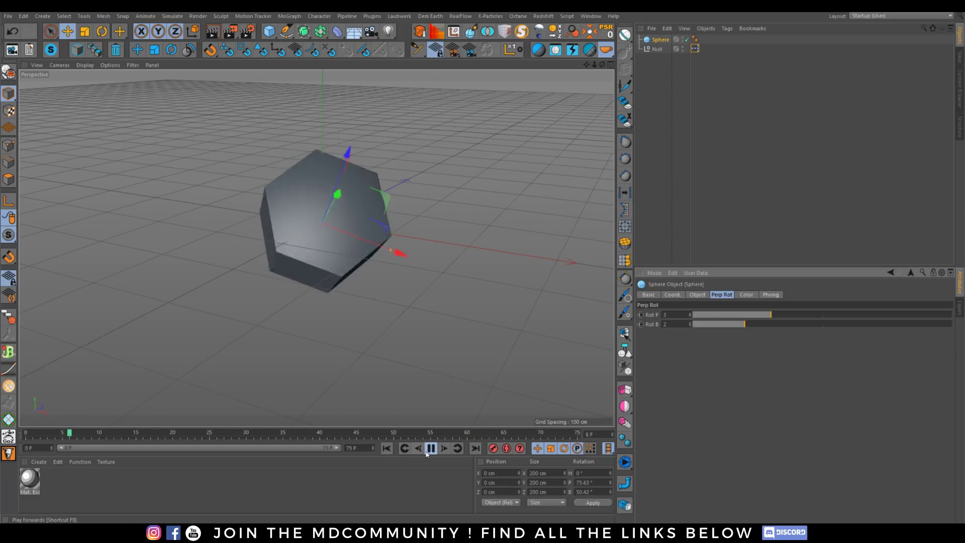
left_click_drag(780, 325, 744, 325)
left_click_drag(862, 315, 576, 315)
left_click_drag(751, 324, 535, 339)
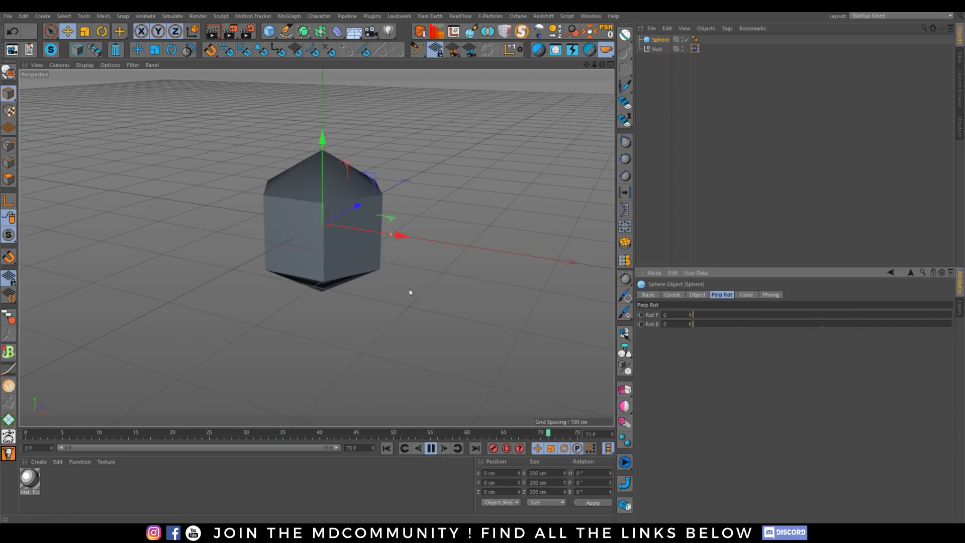
left_click(641, 315)
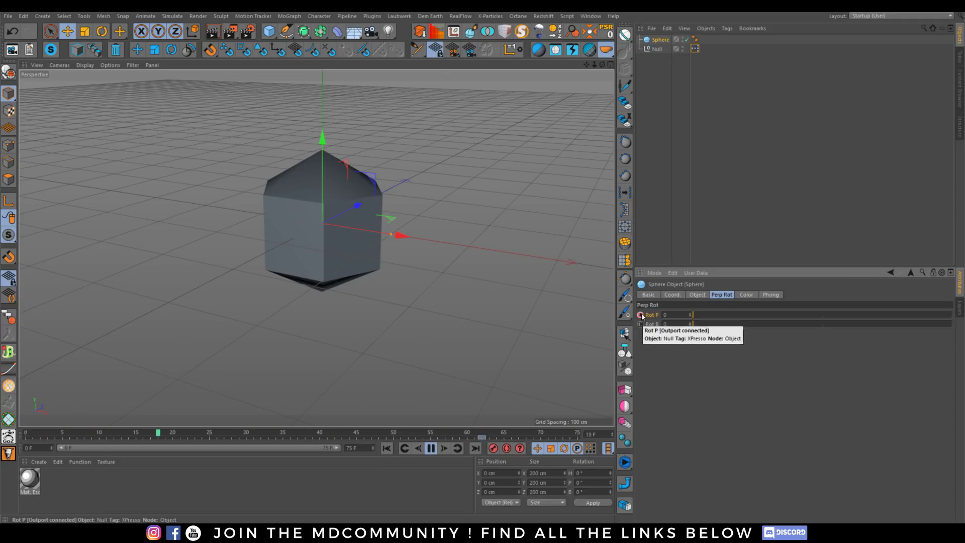
right_click(642, 316)
mouse_move(672, 320)
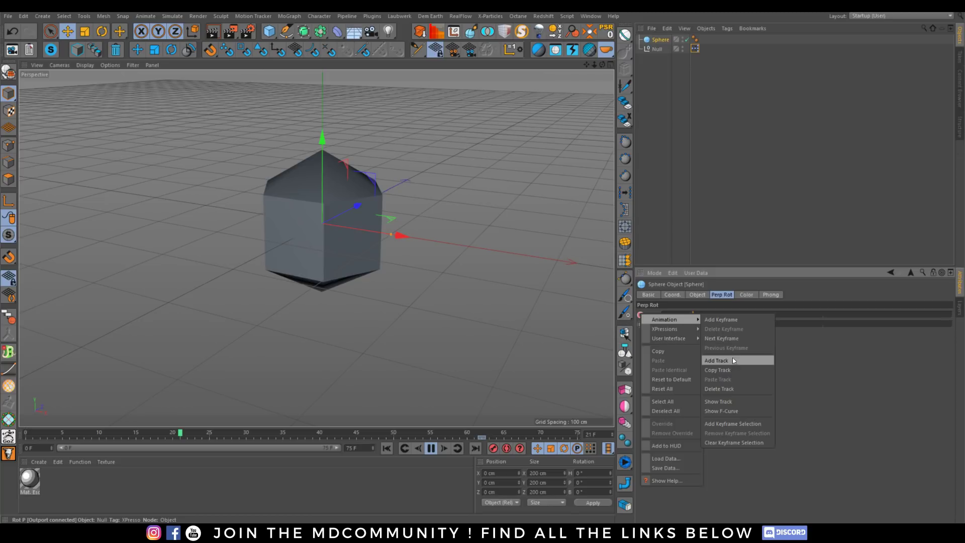
left_click(728, 388)
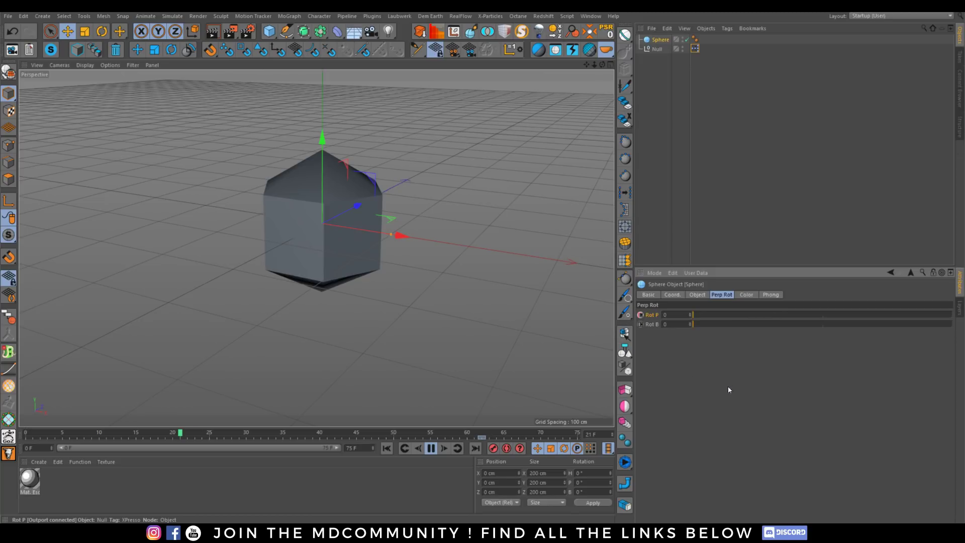
left_click(431, 448)
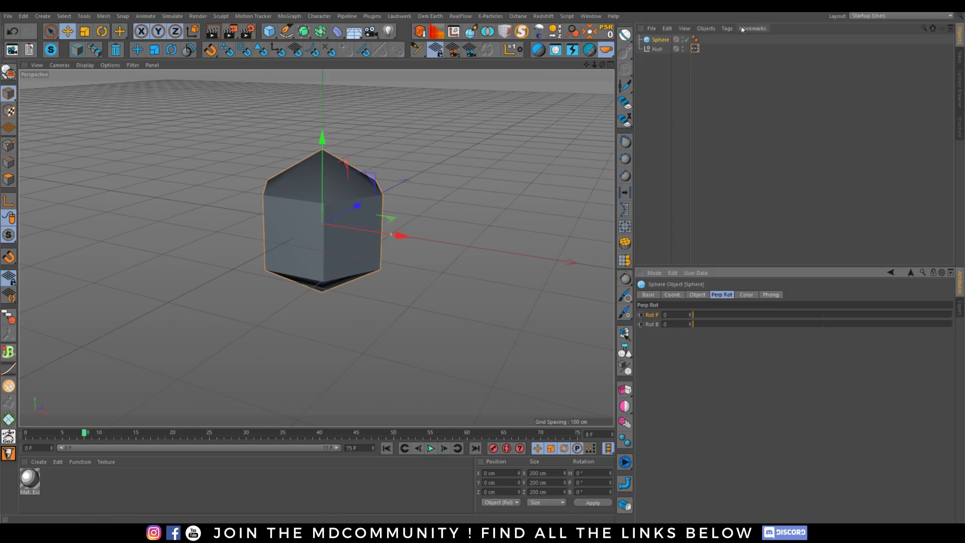
Step: Reopen the sphere's XPresso network and show the New Node > XPresso > General node list
double_click(695, 48)
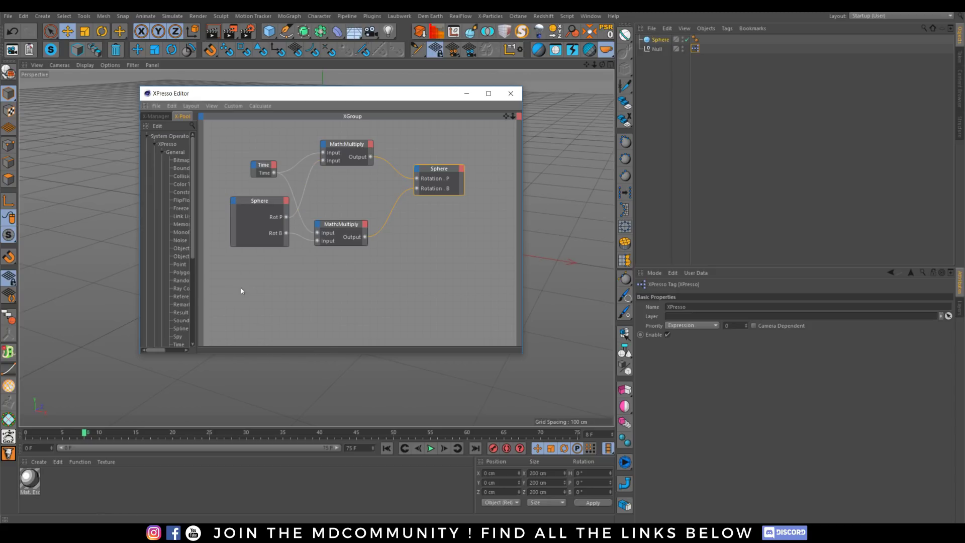
right_click(309, 263)
mouse_move(332, 269)
mouse_move(383, 269)
mouse_move(433, 271)
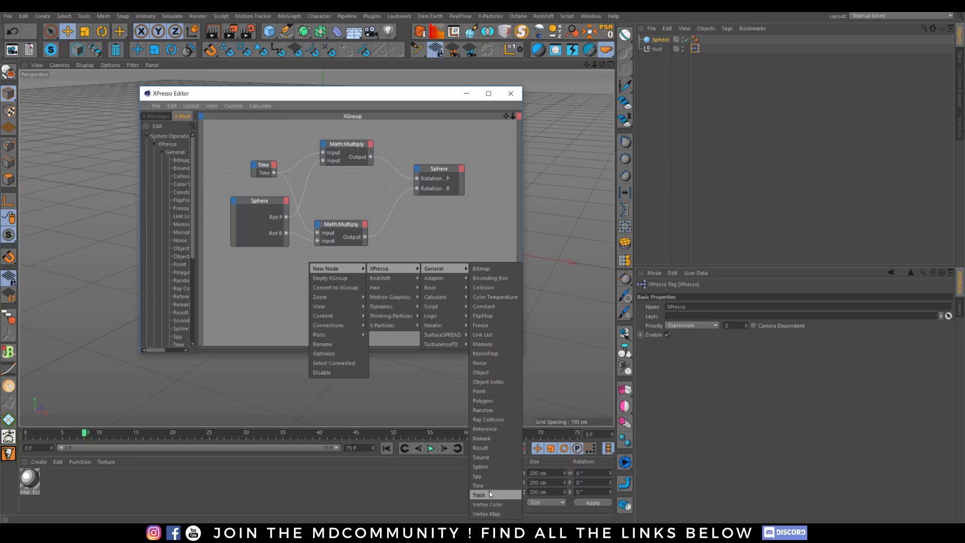
Step: Dismiss the General node list without adding a node, then close the XPresso Editor
left_click(412, 238)
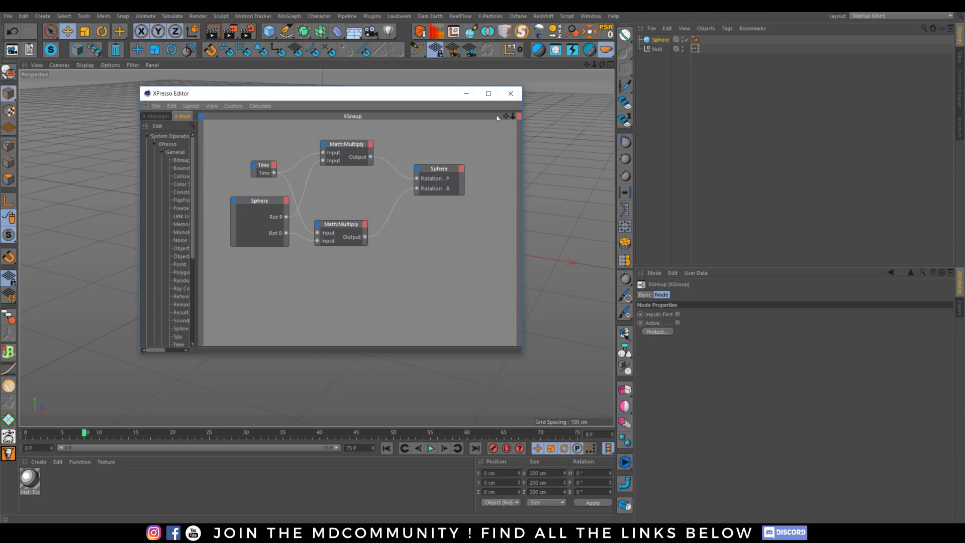
left_click(511, 93)
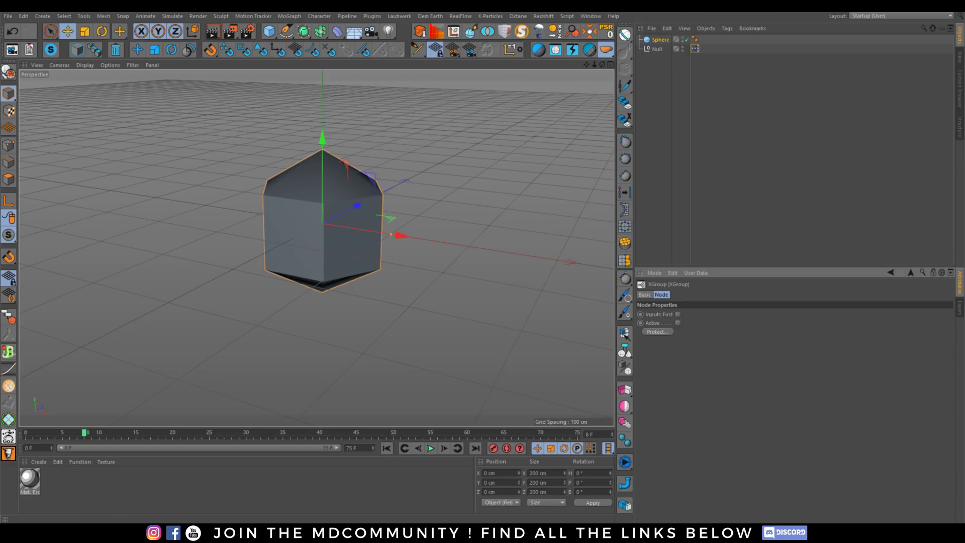
Step: Bring Chrome forward, play the edgardavey animation, and view the motiondesigners Instagram profile
left_click(109, 479)
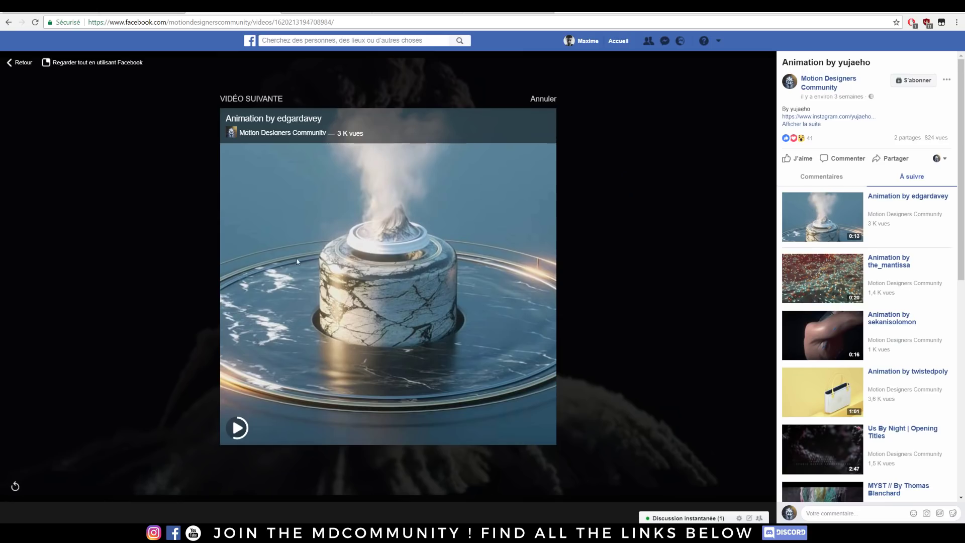
left_click(248, 154)
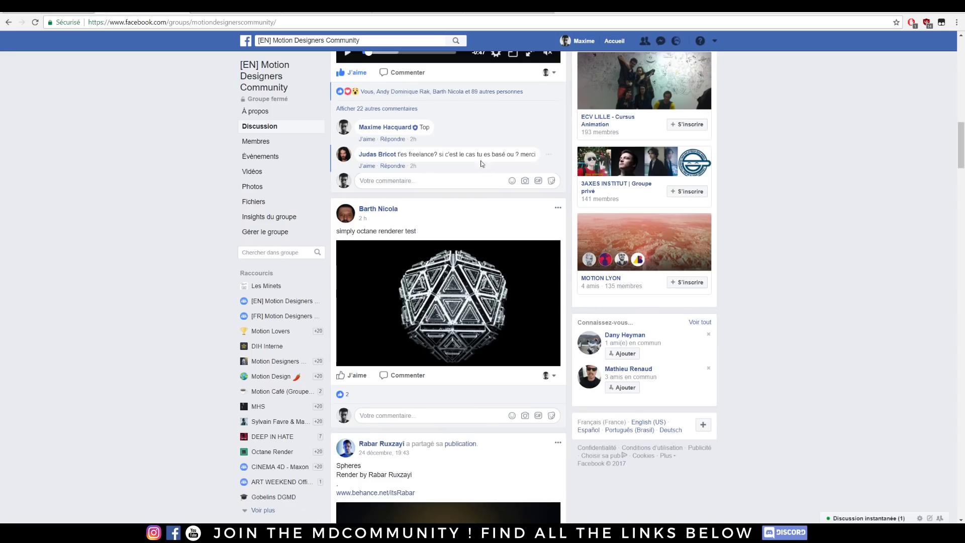
scroll(481, 163, "up", 5)
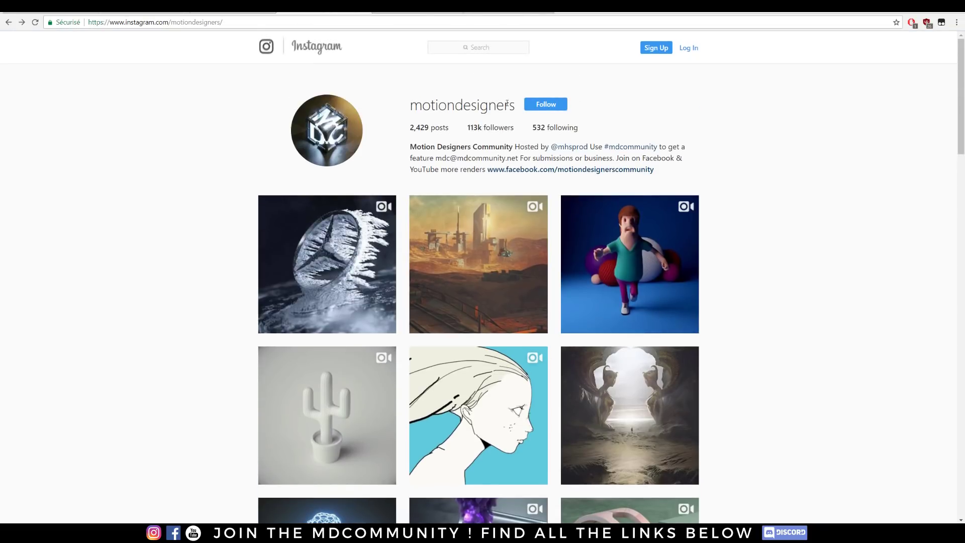
left_click_drag(422, 106, 517, 106)
left_click(702, 140)
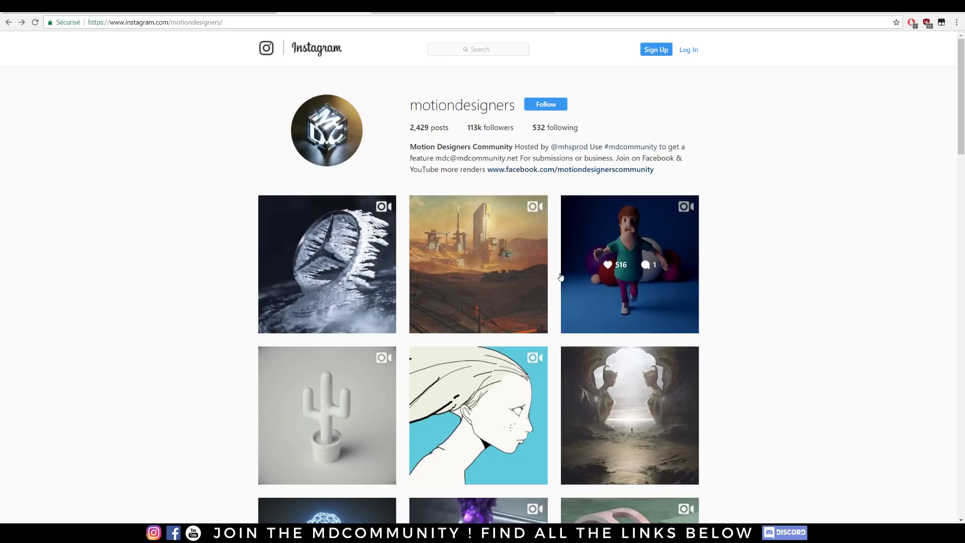
Step: Open and close the Mercedes logo, sphinx landscape and girl illustration posts, then go to YouTube
left_click(323, 267)
key("Escape")
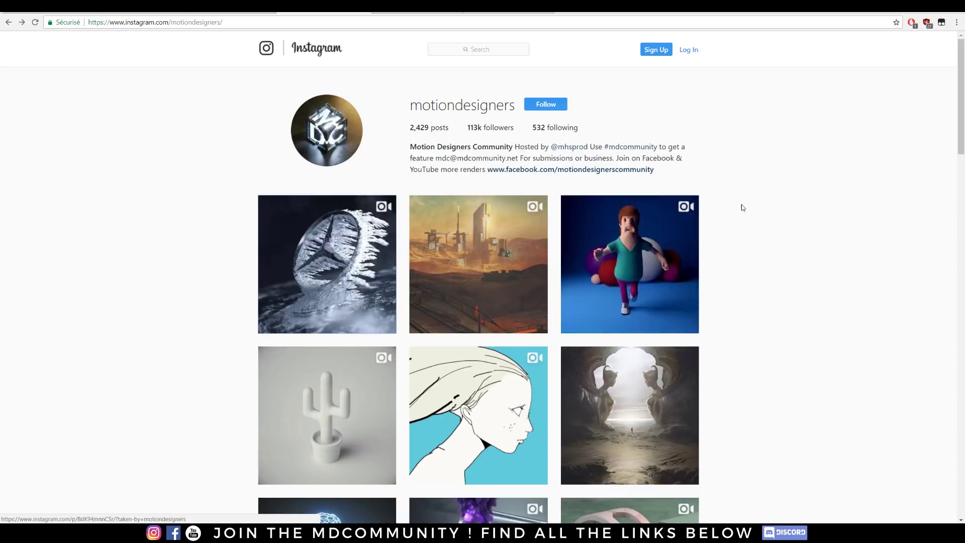
scroll(641, 147, "down", 5)
left_click(641, 147)
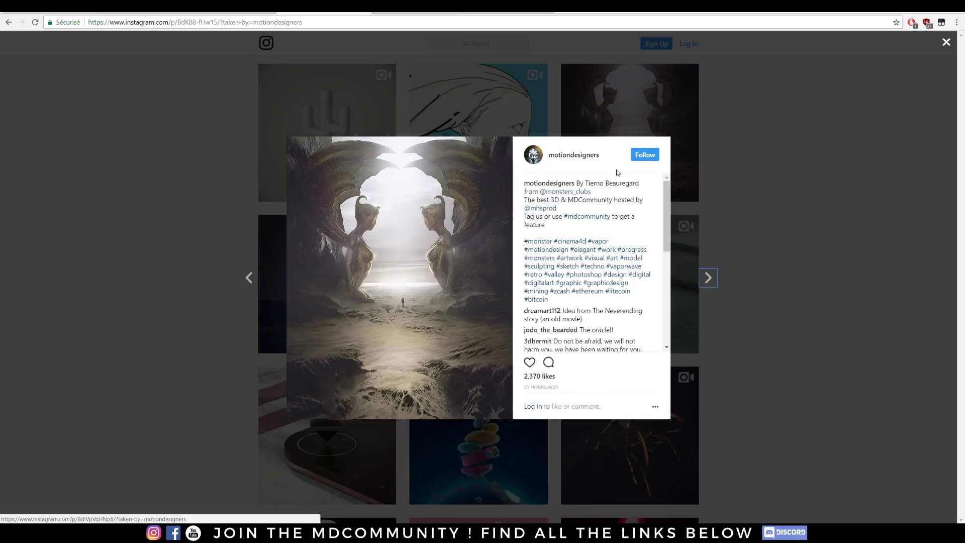
key("Escape")
left_click(480, 166)
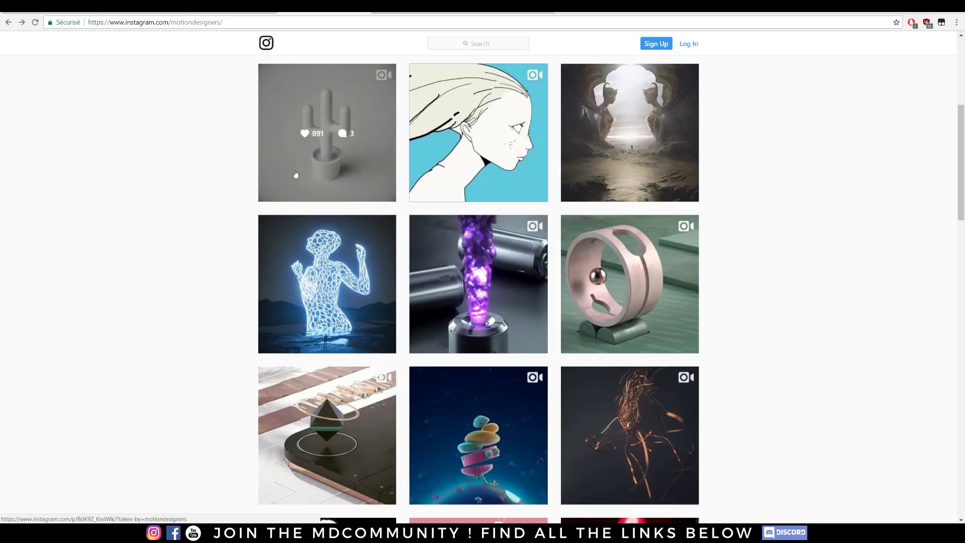
left_click(173, 225)
left_click(408, 15)
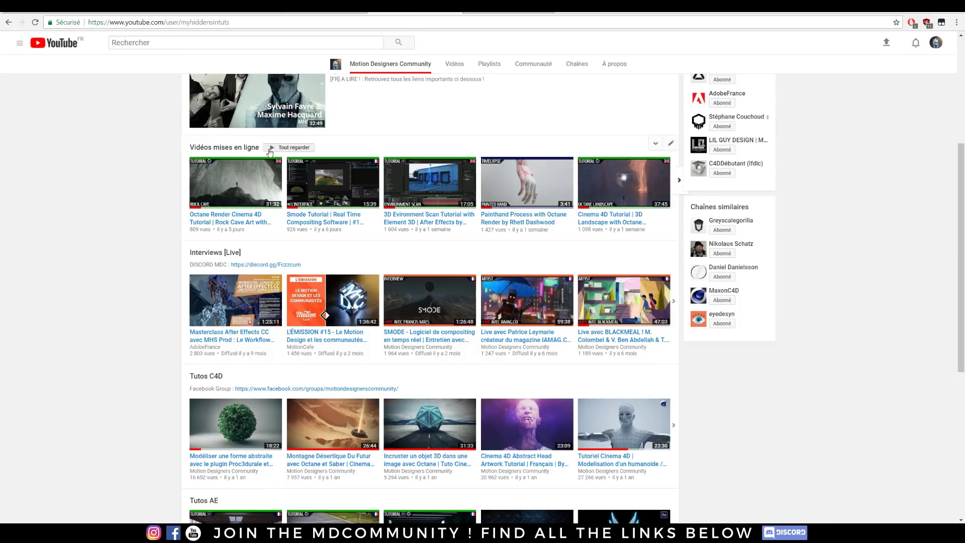
Step: Load more videos on the Motion Designers Community Vimeo profile with 'Afficher plus'
left_click(507, 14)
left_click_drag(432, 154, 644, 189)
left_click(644, 189)
scroll(604, 251, "down", 4)
scroll(358, 263, "down", 9)
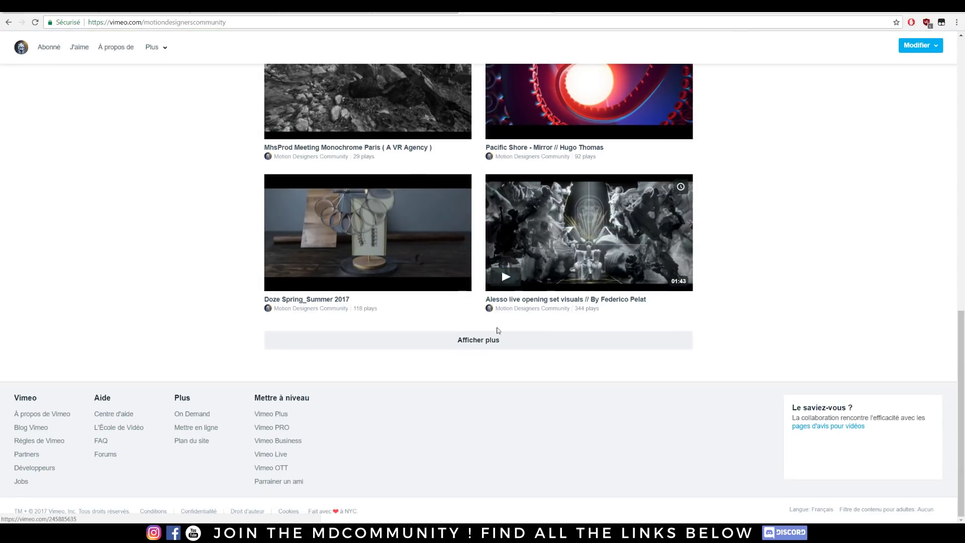
left_click(497, 338)
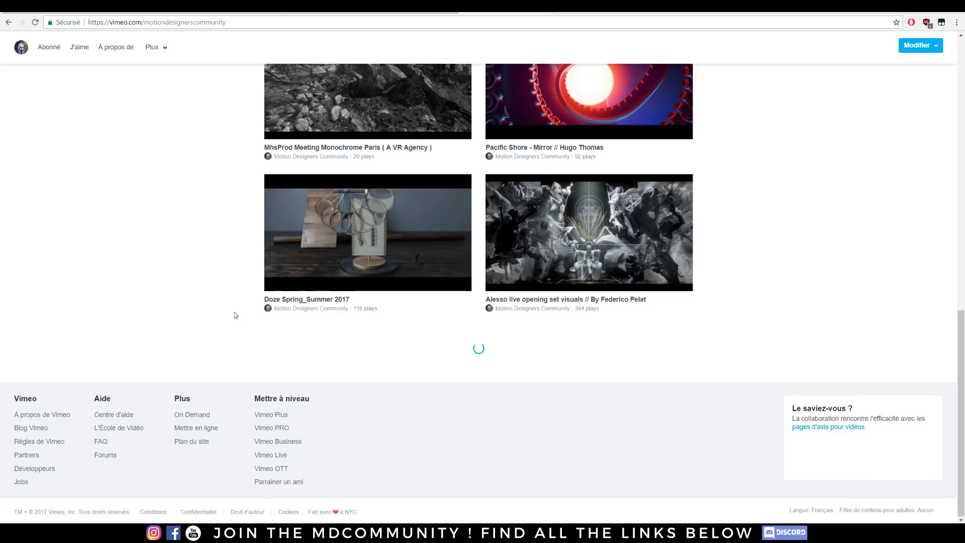
scroll(224, 275, "up", 10)
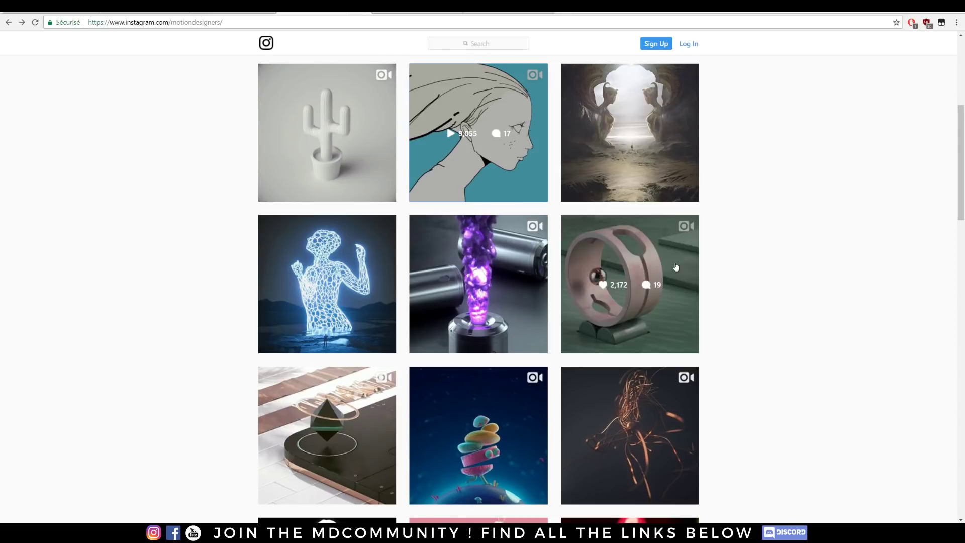
Step: Open the #mdcommunity hashtag page (94,741 posts) from the bio and scroll through its grid
scroll(736, 224, "up", 5)
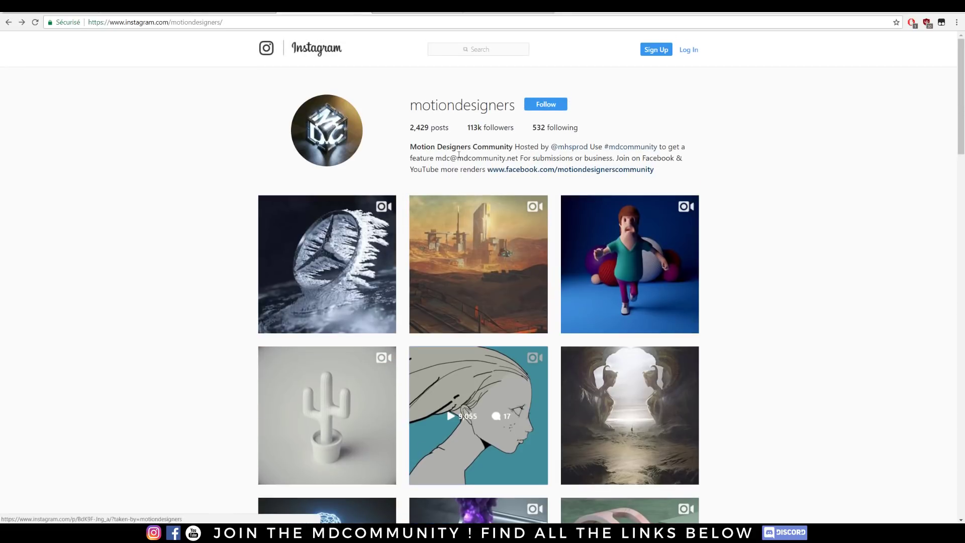
left_click(625, 151)
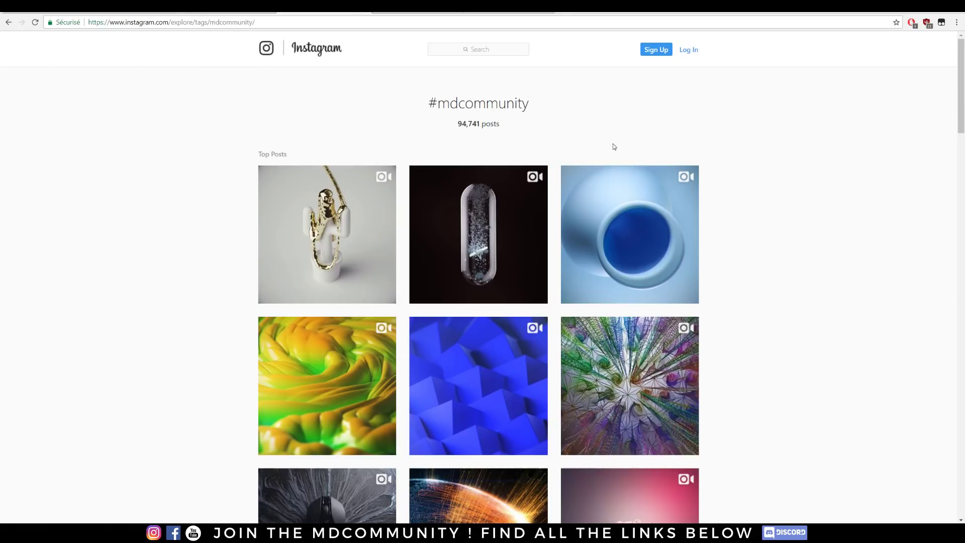
scroll(729, 221, "down", 5)
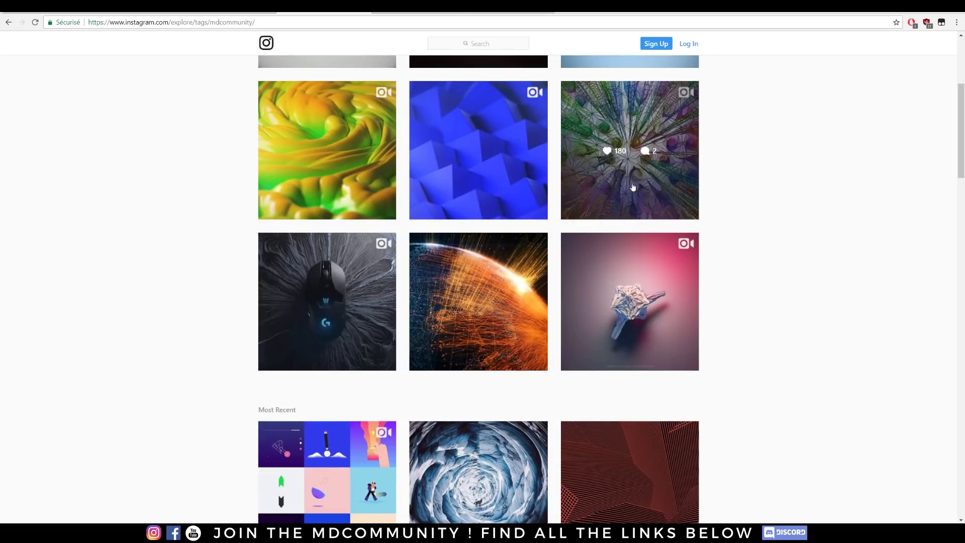
scroll(578, 236, "down", 6)
scroll(518, 228, "up", 3)
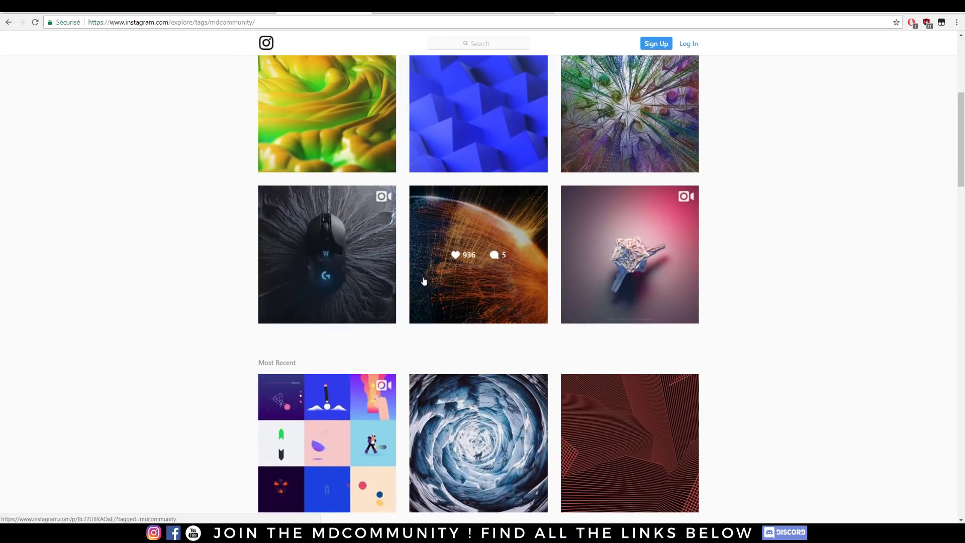
scroll(704, 251, "down", 9)
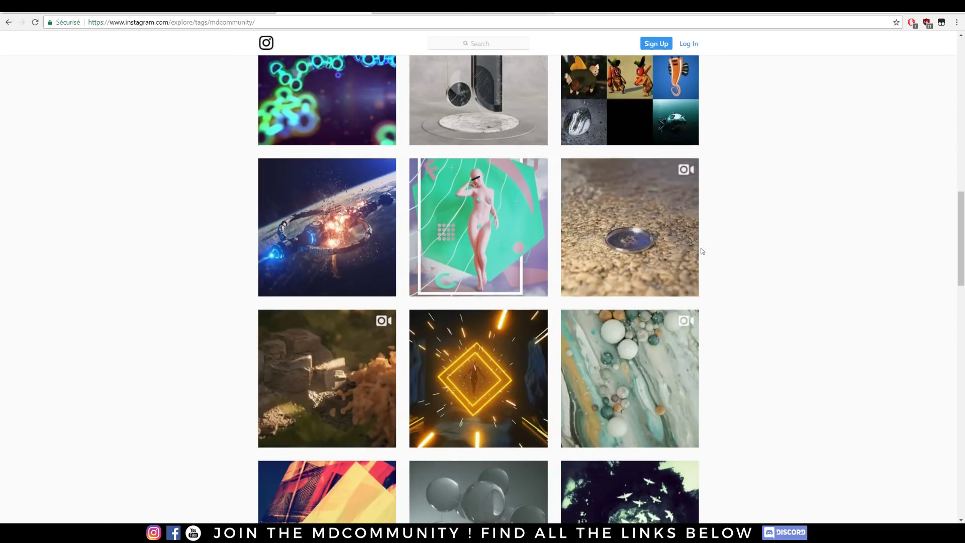
scroll(672, 245, "down", 5)
scroll(711, 246, "down", 16)
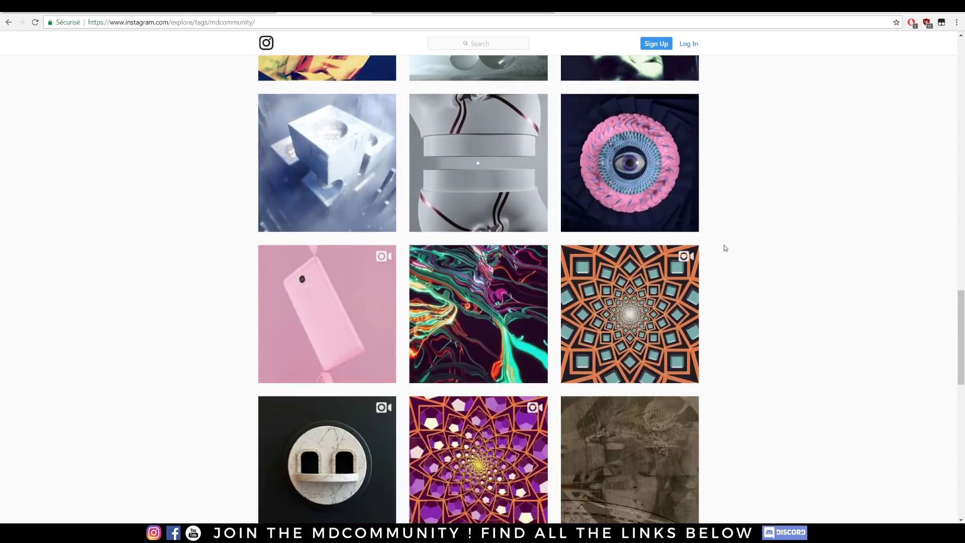
scroll(402, 236, "down", 3)
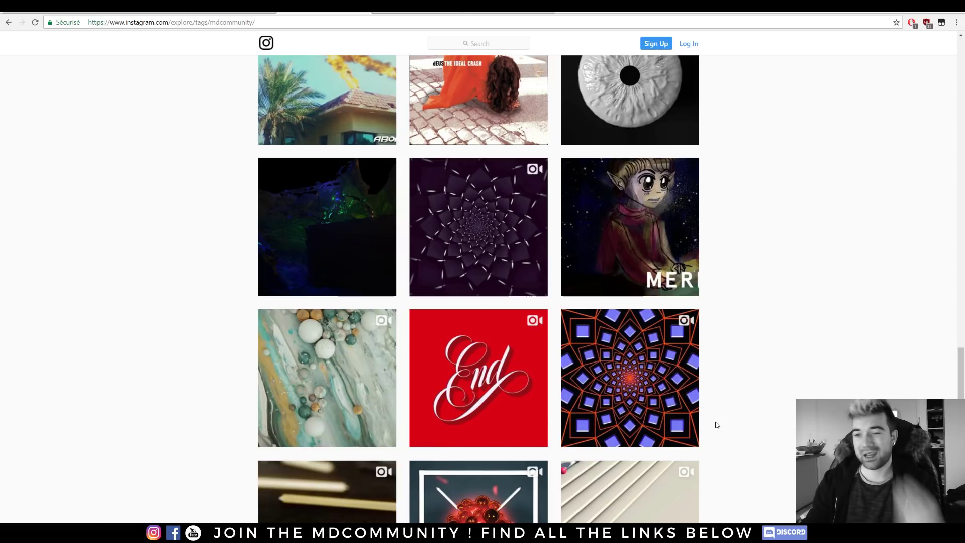
scroll(205, 342, "up", 20)
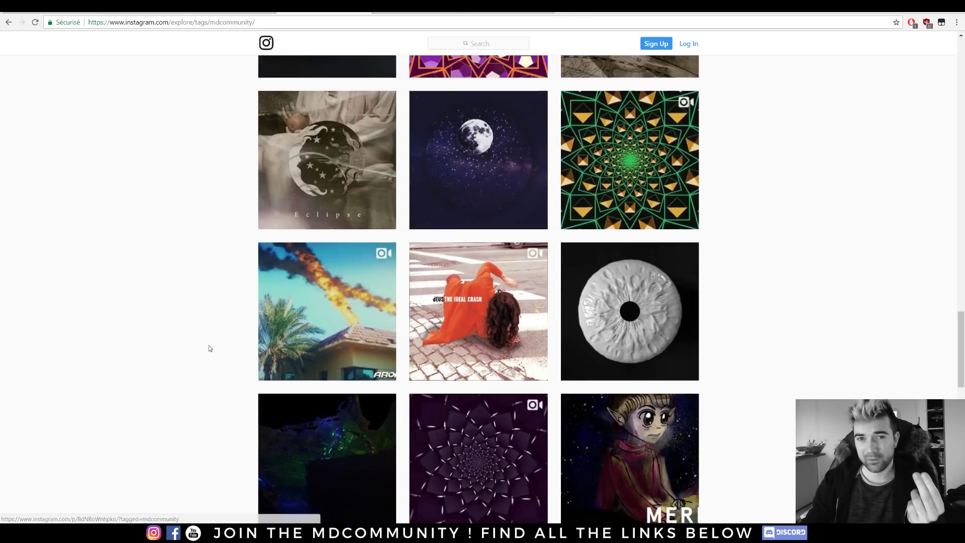
scroll(199, 342, "up", 15)
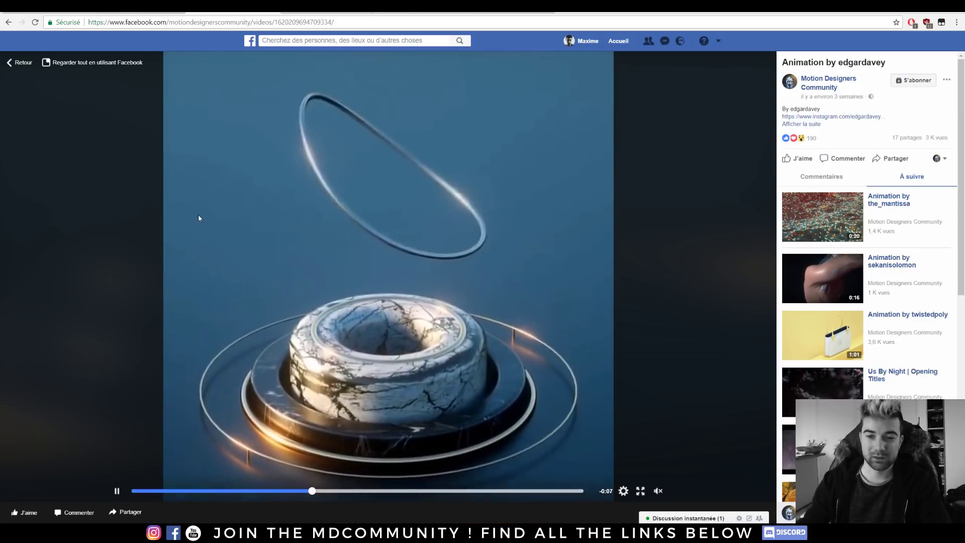
left_click(472, 145)
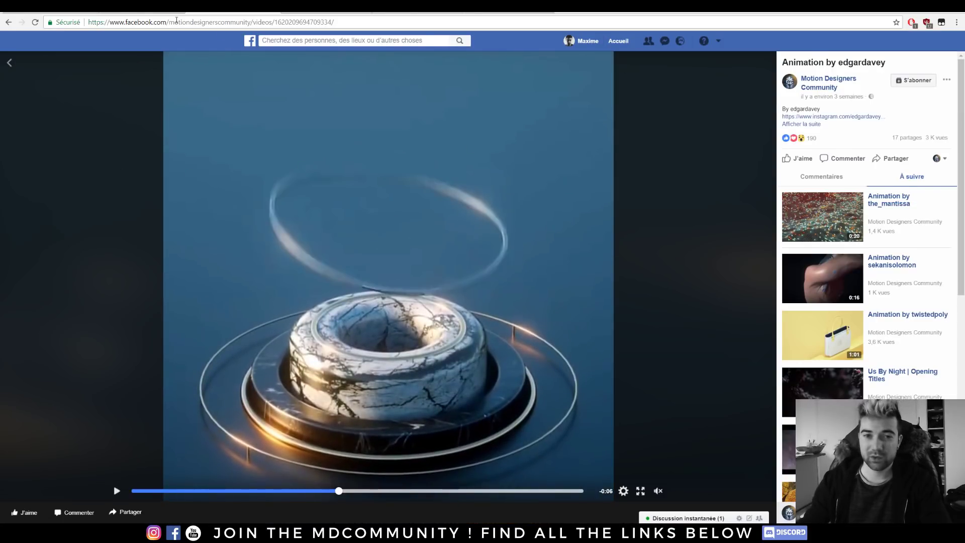
key("Escape")
scroll(78, 220, "down", 5)
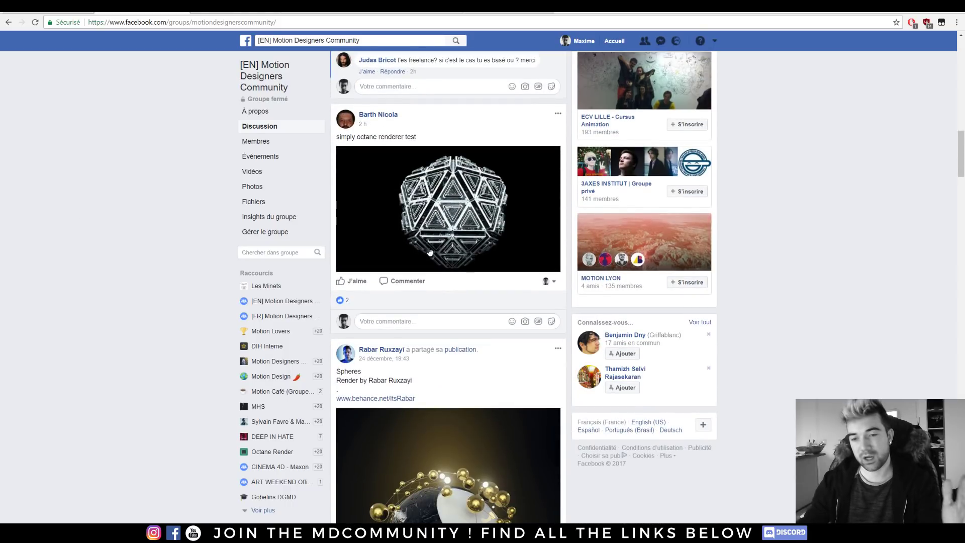
scroll(418, 251, "down", 3)
scroll(415, 256, "down", 7)
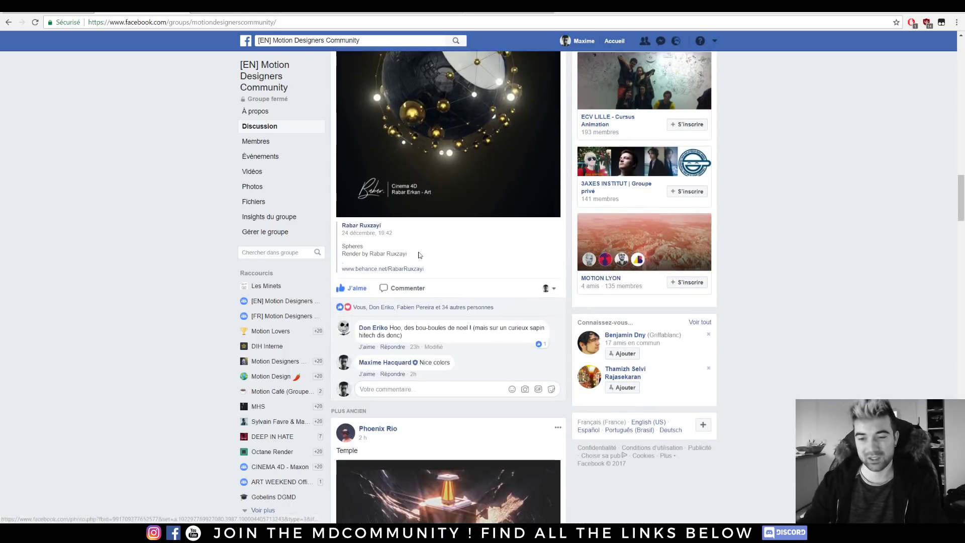
Step: Show the Motion Designers Community YouTube channel home page (22,273 subscribers) and scroll its videos
key("ctrl+Tab")
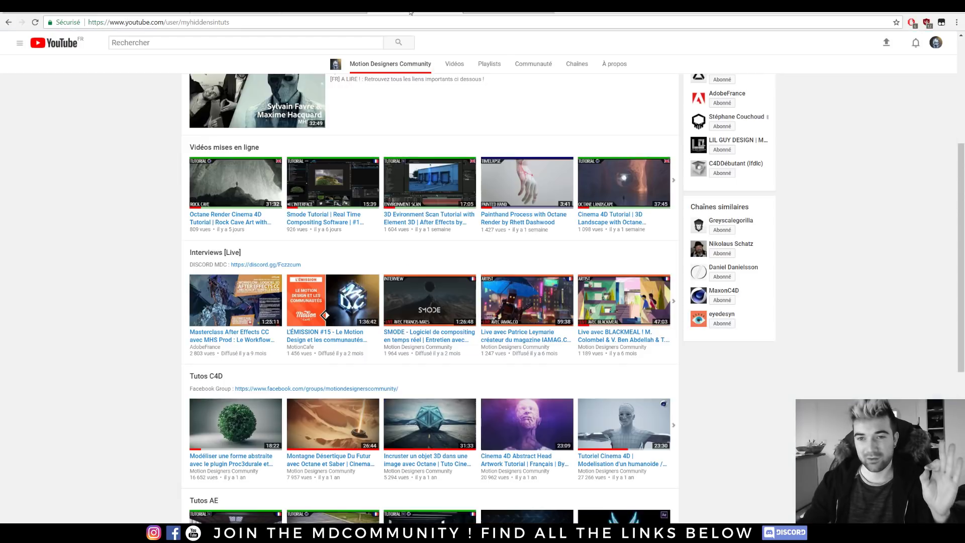
scroll(394, 117, "up", 5)
key("slash")
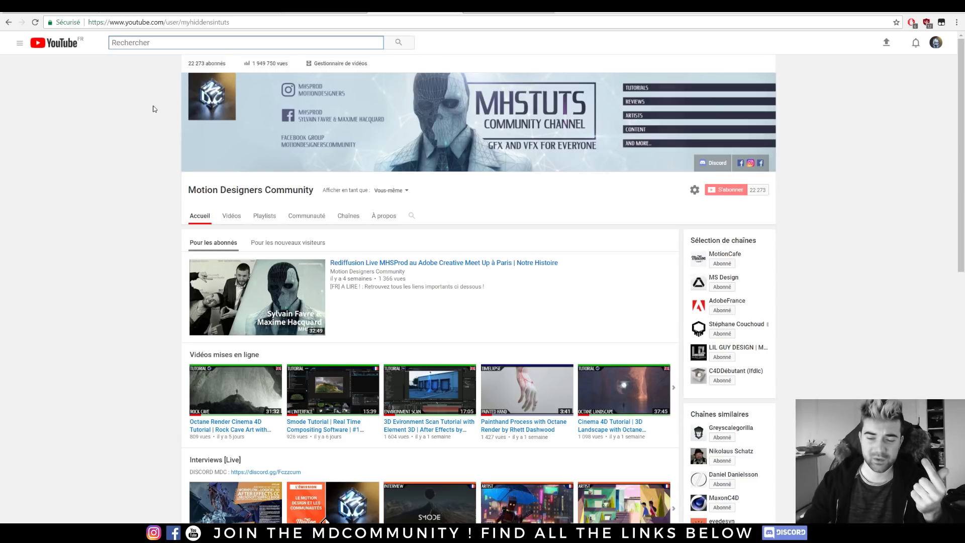
scroll(663, 208, "down", 4)
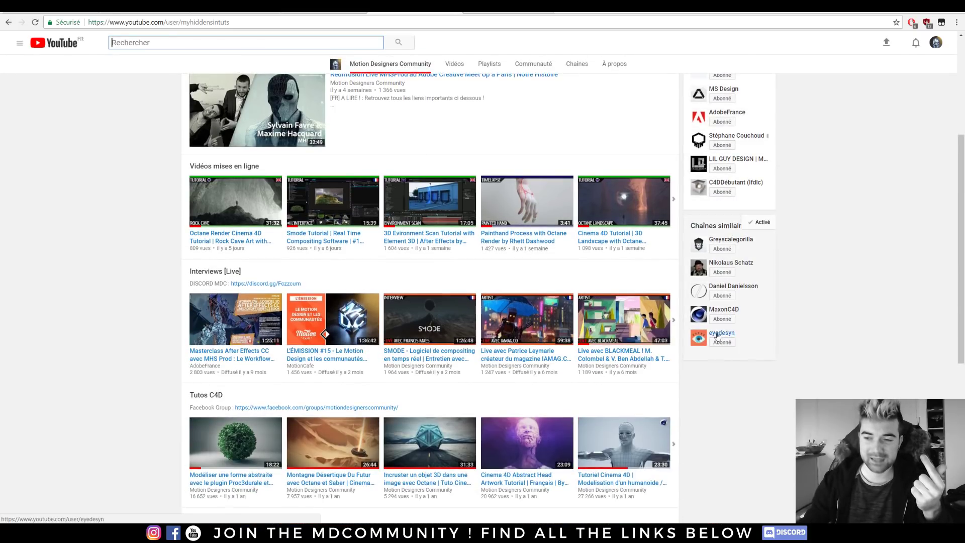
scroll(894, 262, "up", 1)
scroll(893, 259, "up", 4)
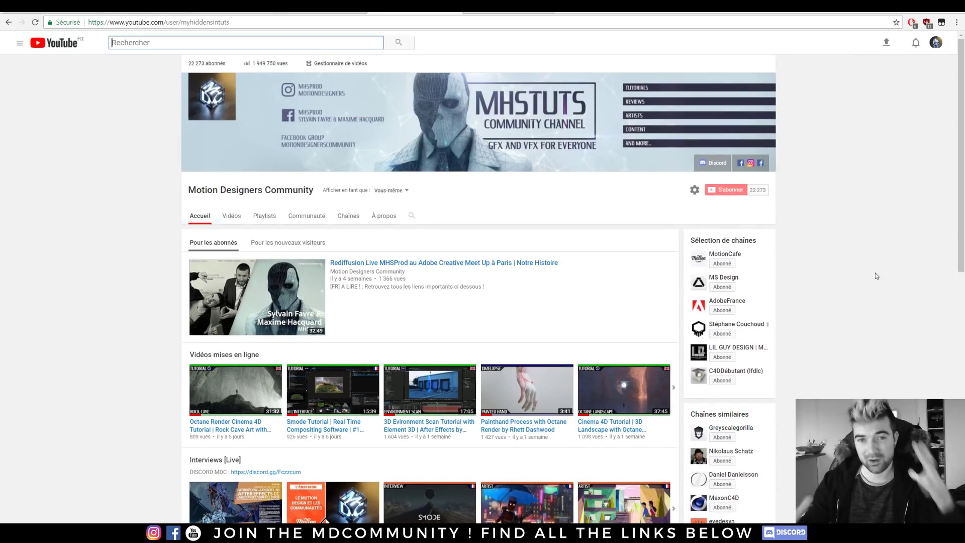